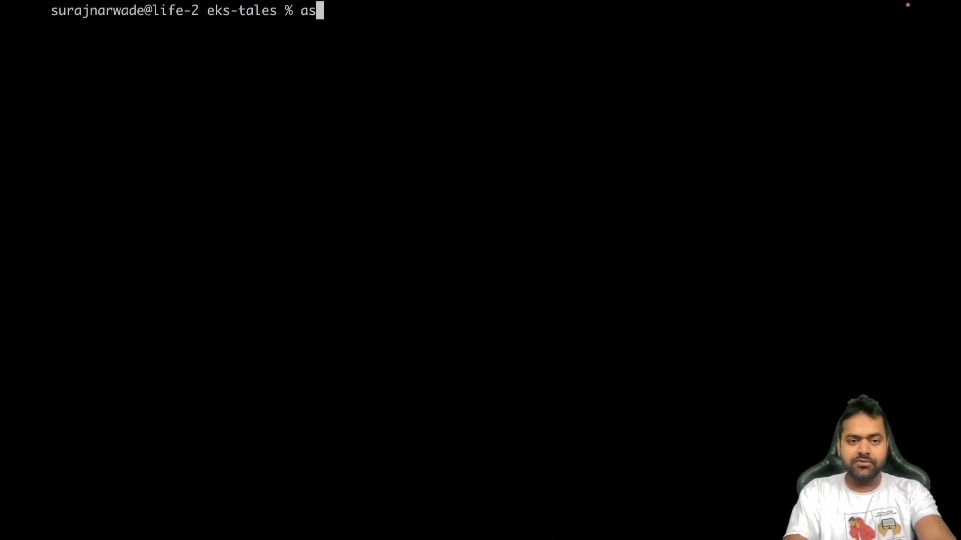
Confirm the AWS caller identity and list the eks-tales folder, clearing after each.
key(BackSpace)
text(ws sts)
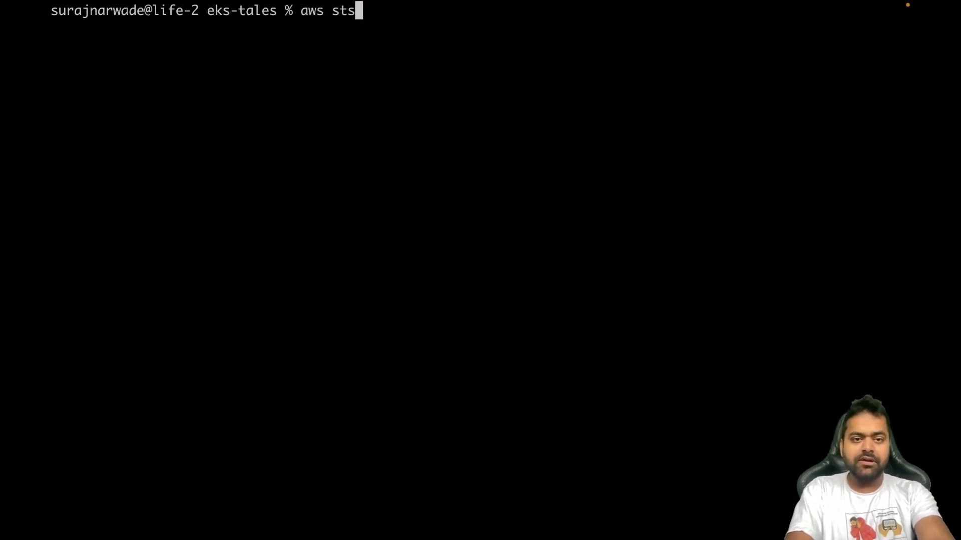
text( get-caller-)
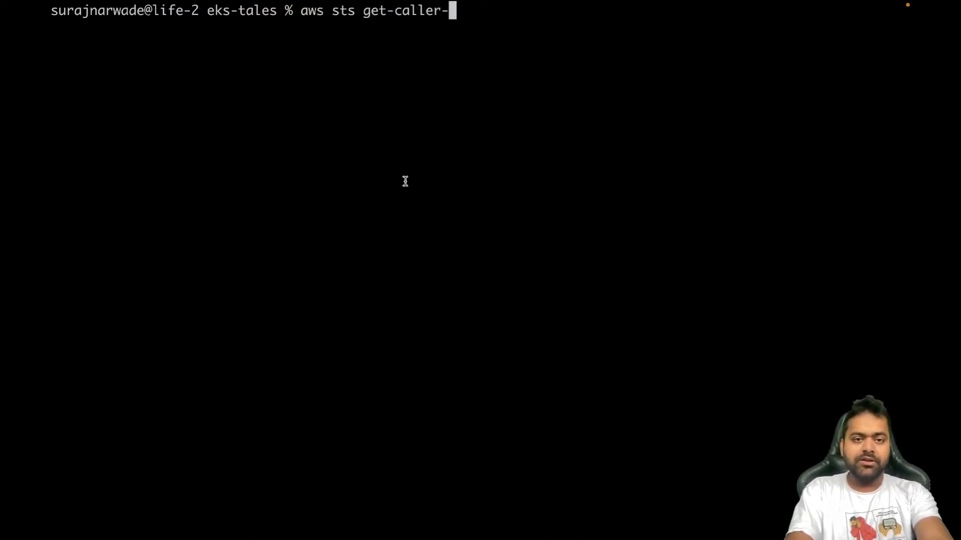
text(identity)
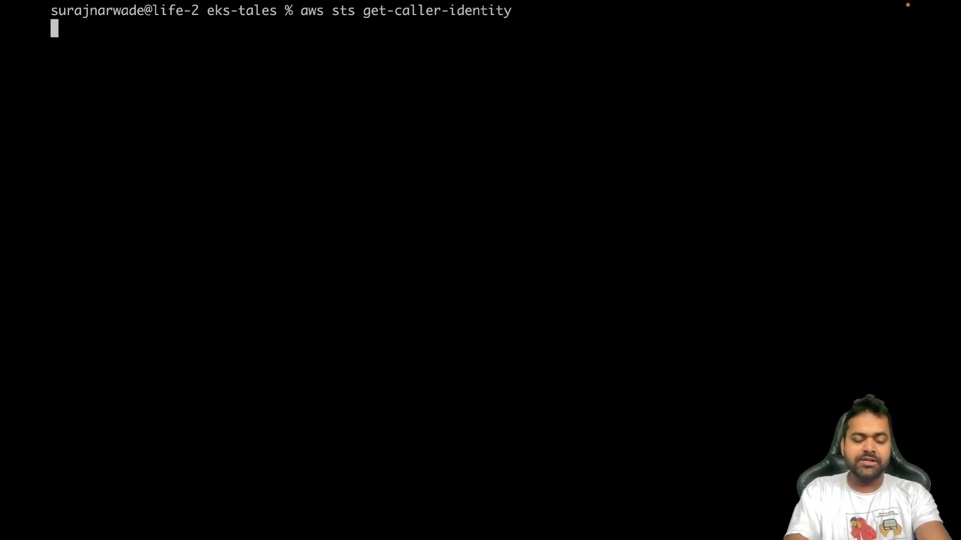
key(ctrl+l)
text(l)
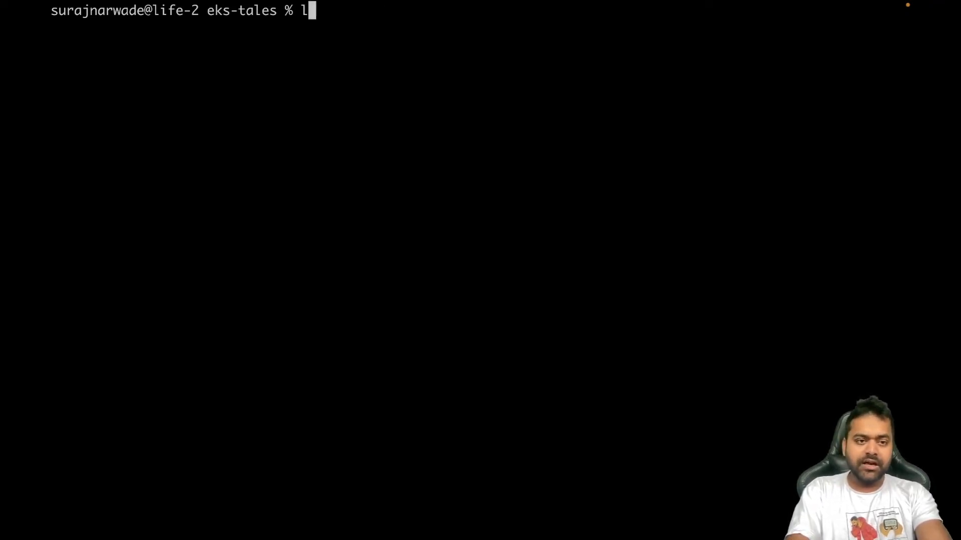
text(s)
key(Return)
key(ctrl+l)
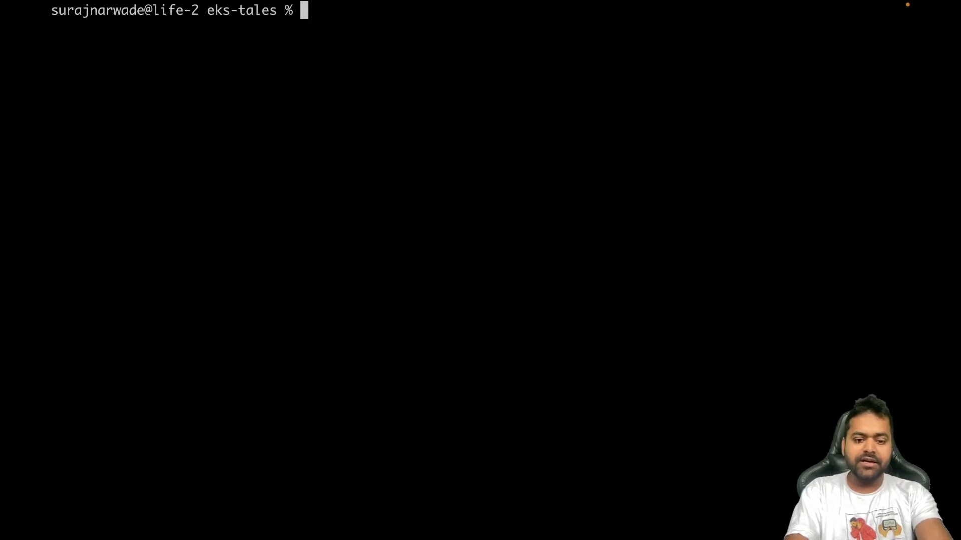
text(kubectlg et n)
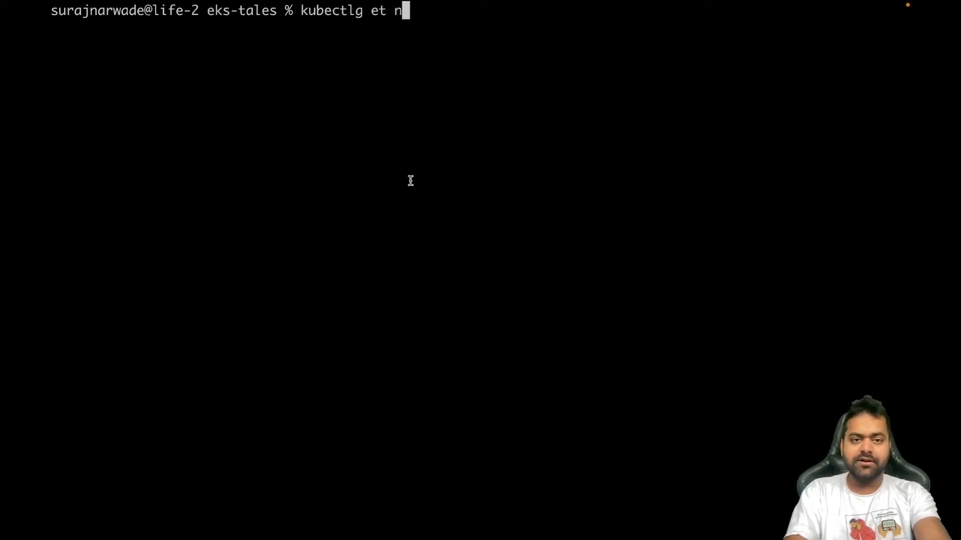
Run kubectl get ns, which fails with connection refused, and clear the error.
key(BackSpace)
key(BackSpace)
key(BackSpace)
key(BackSpace)
key(BackSpace)
key(BackSpace)
text(get)
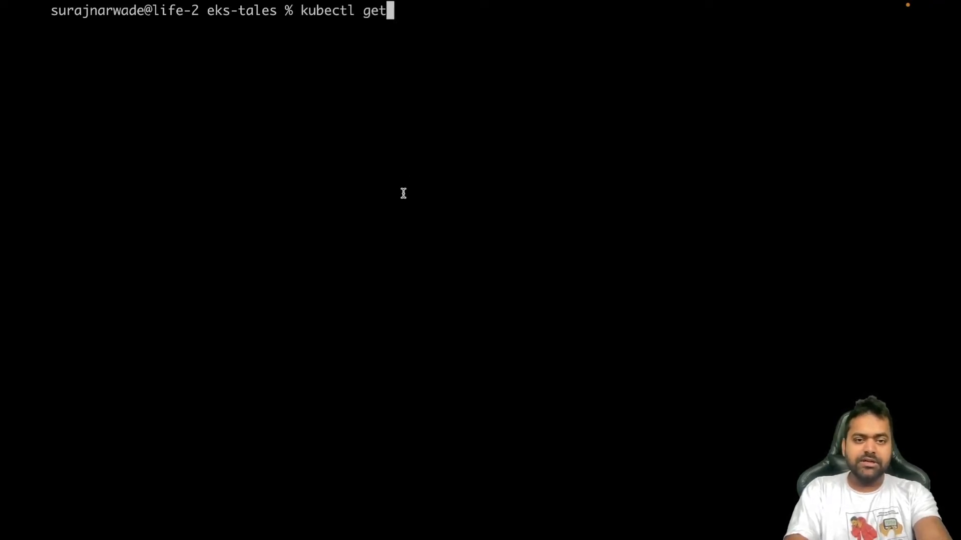
text( ns)
key(Return)
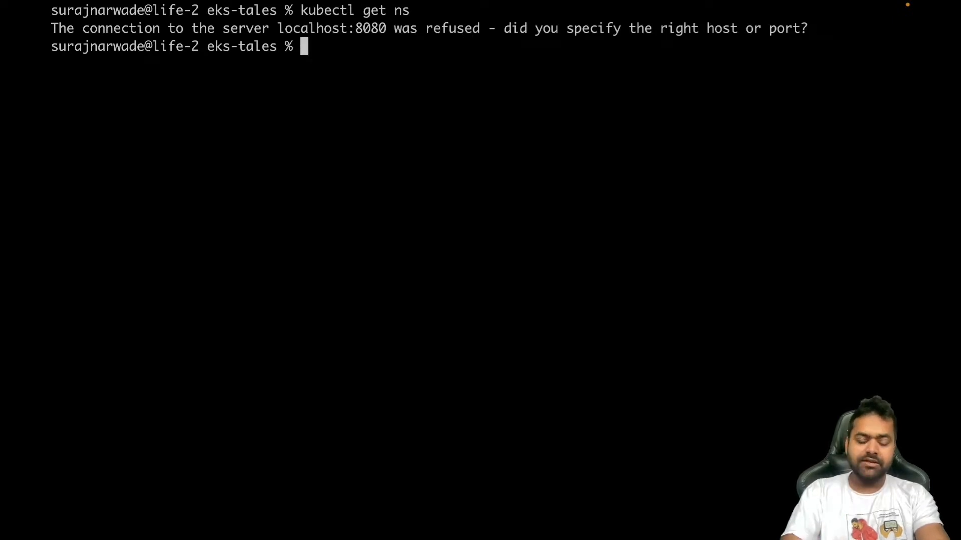
key(ctrl+l)
text(aws e)
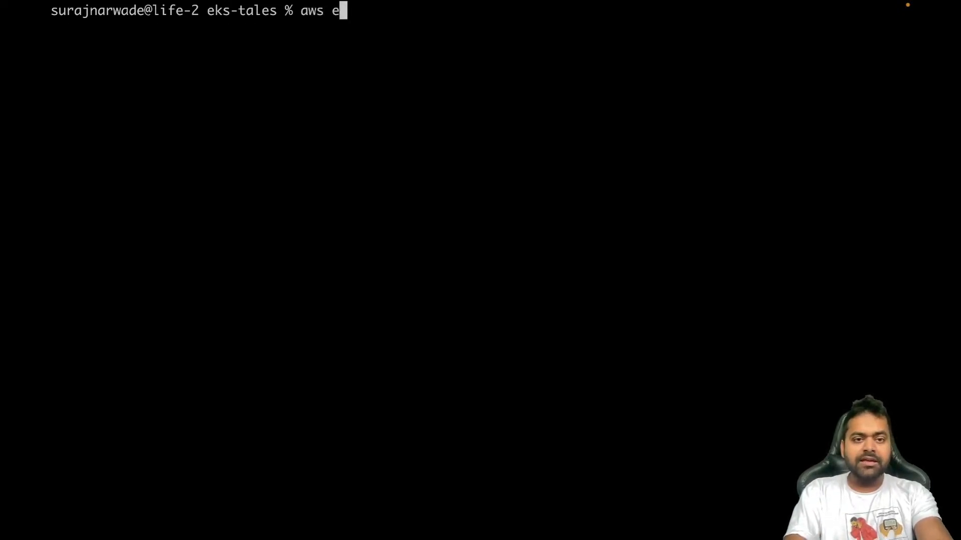
text(ks update)
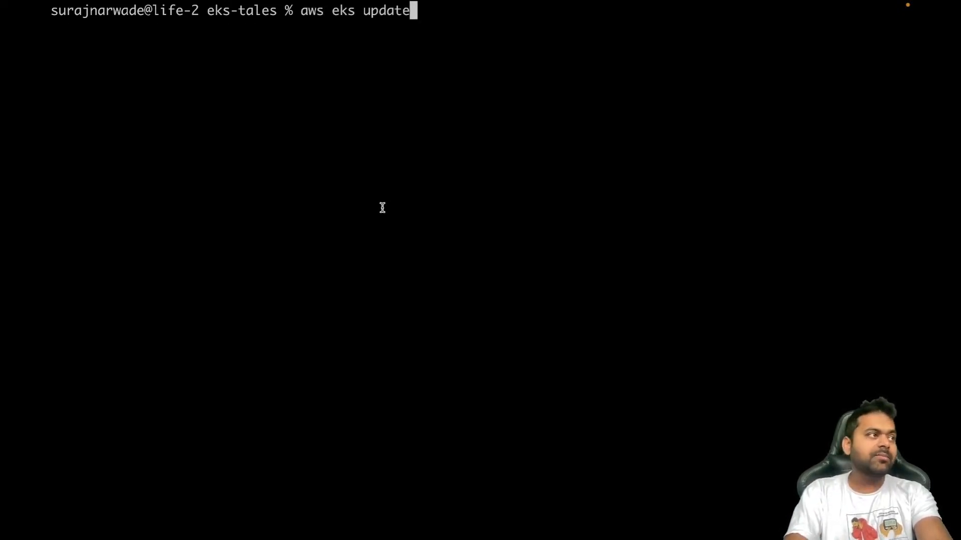
text(-)
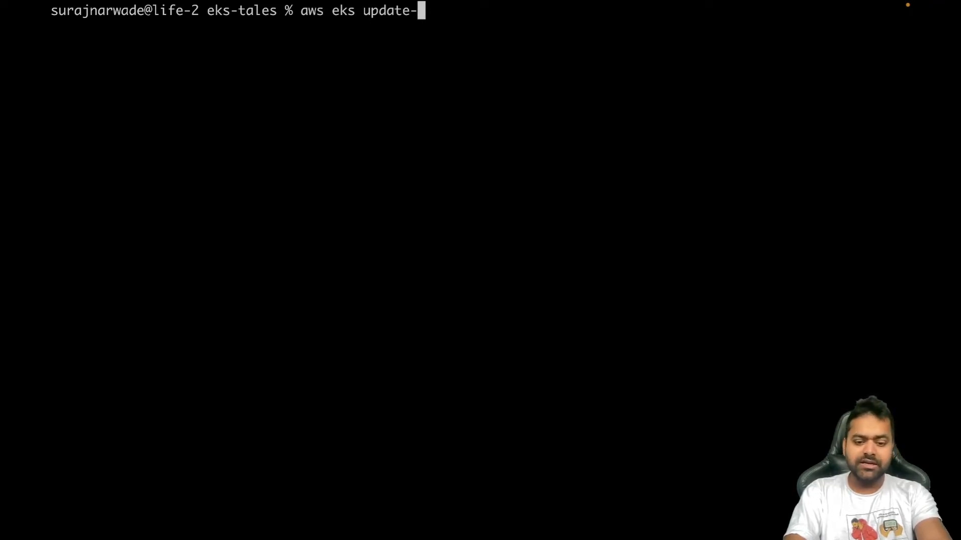
text(kubeconfig )
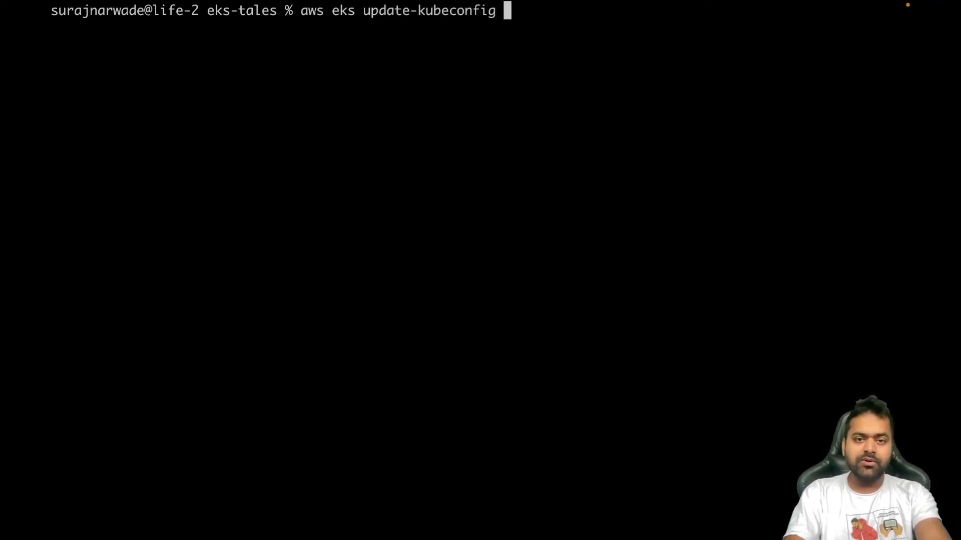
text(--region eue)
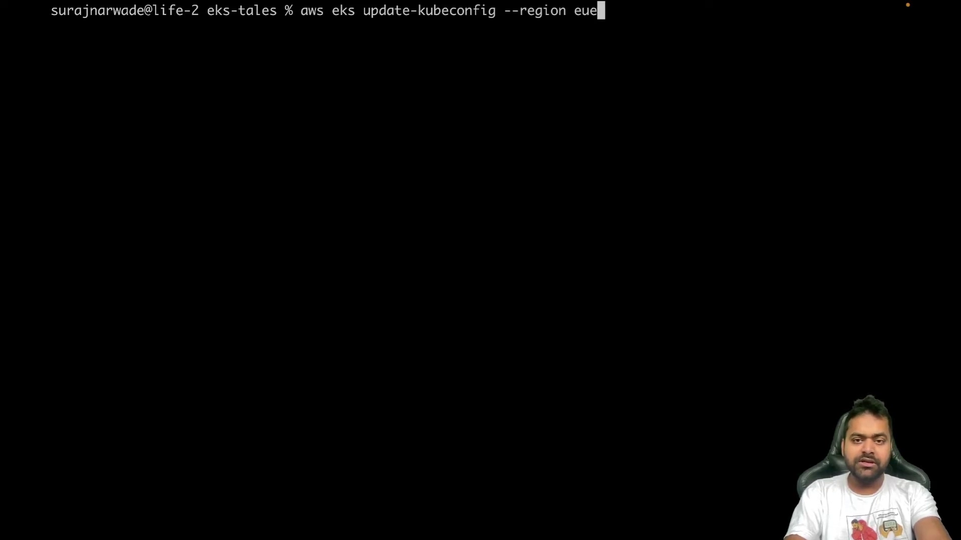
Run aws eks update-kubeconfig --region eu-west-2, note the required --name error, clear and enlarge the text.
key(BackSpace)
text(we)
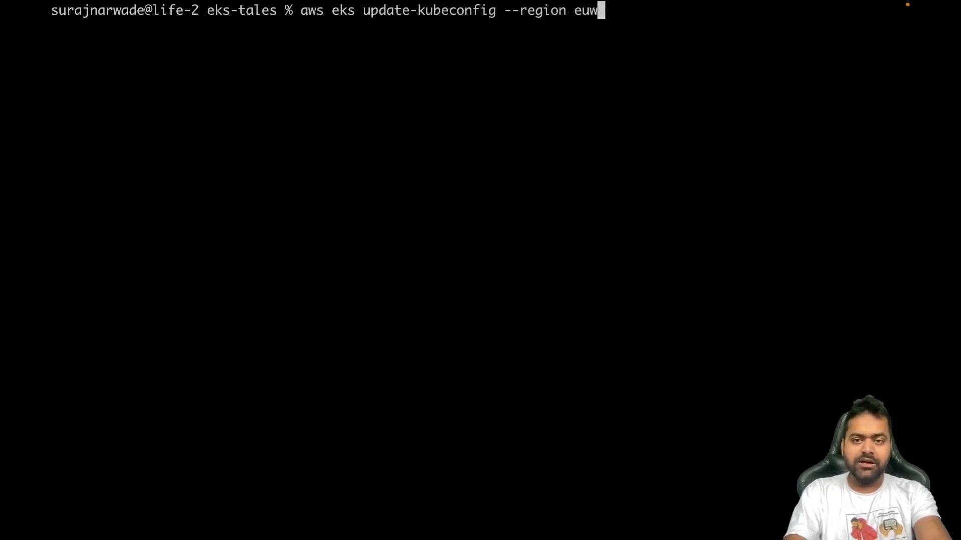
key(BackSpace)
text(-west-2 )
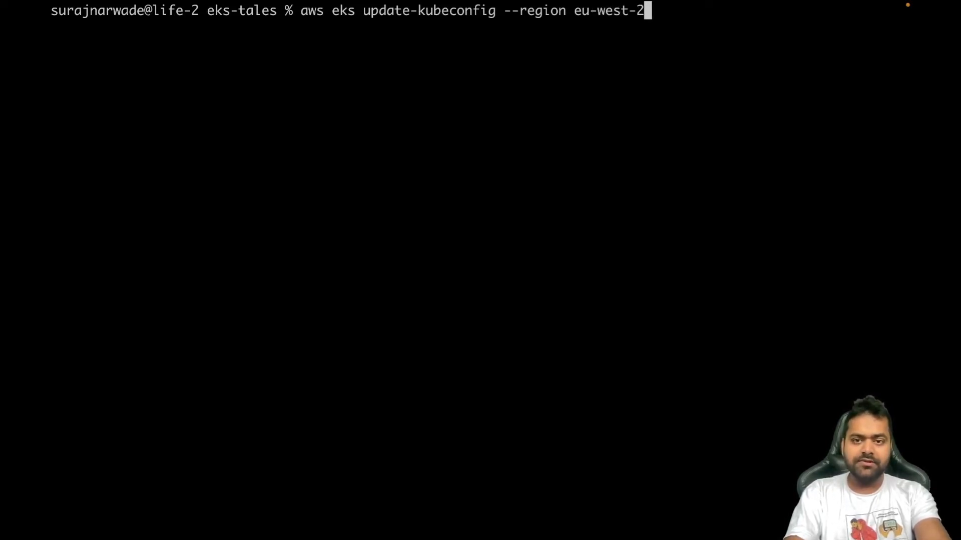
text(--cl)
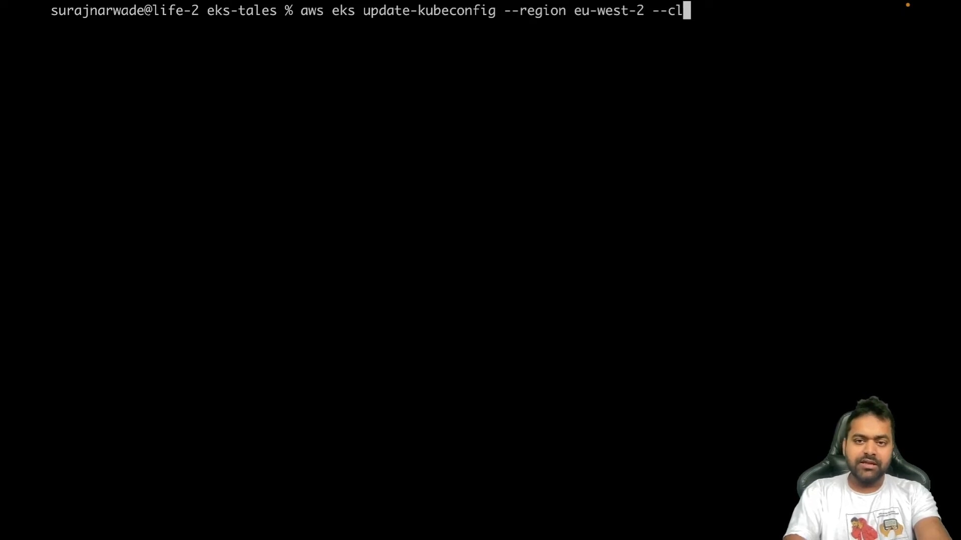
text(uster)
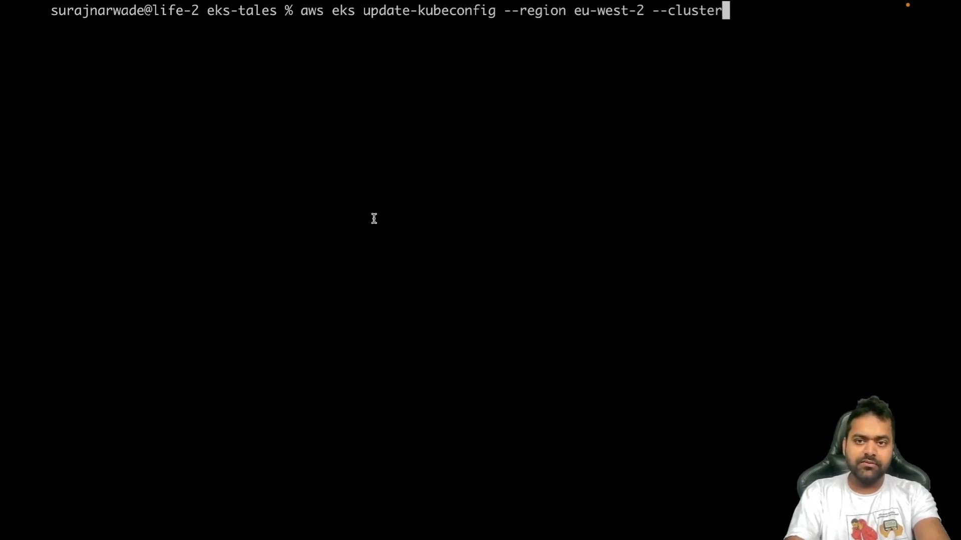
key(BackSpace)
key(BackSpace)
key(BackSpace)
key(BackSpace)
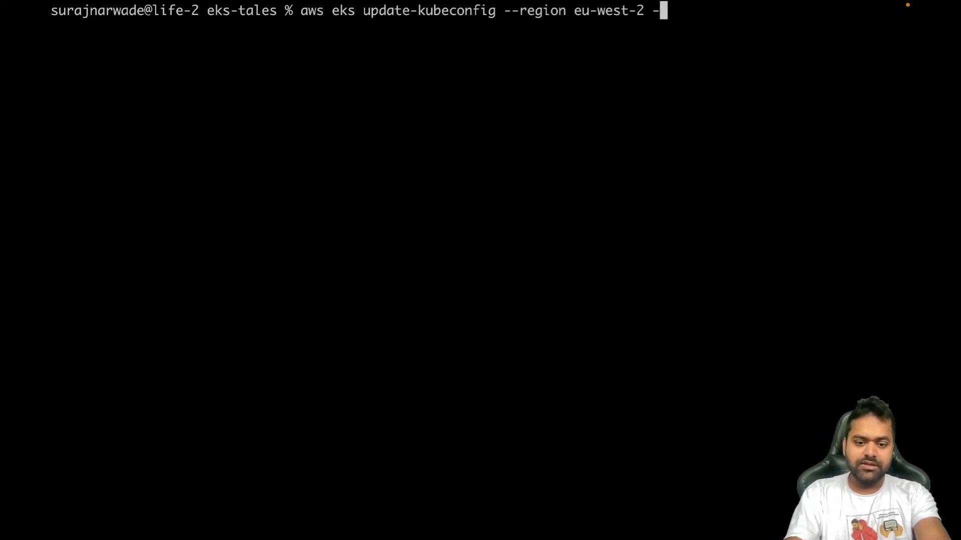
text(h)
key(Up)
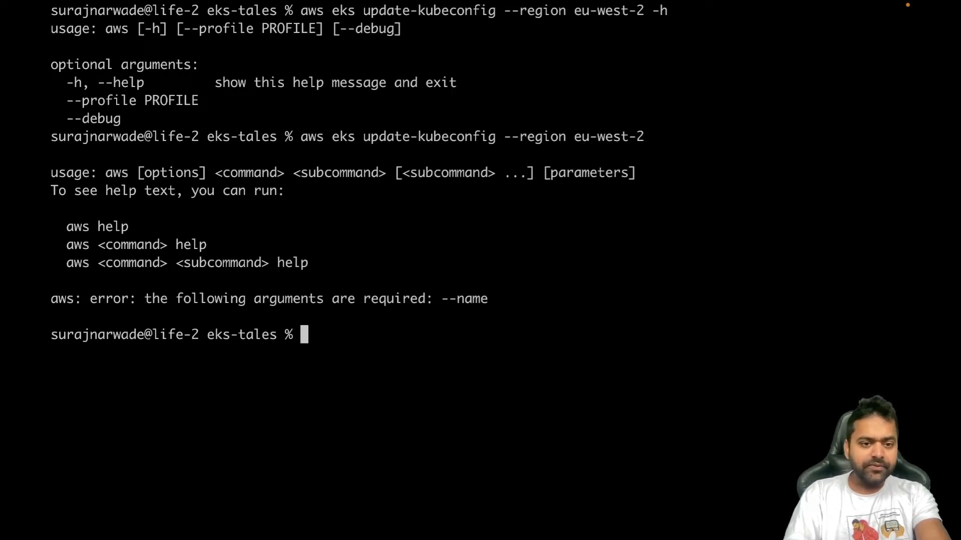
triple_click(438, 302)
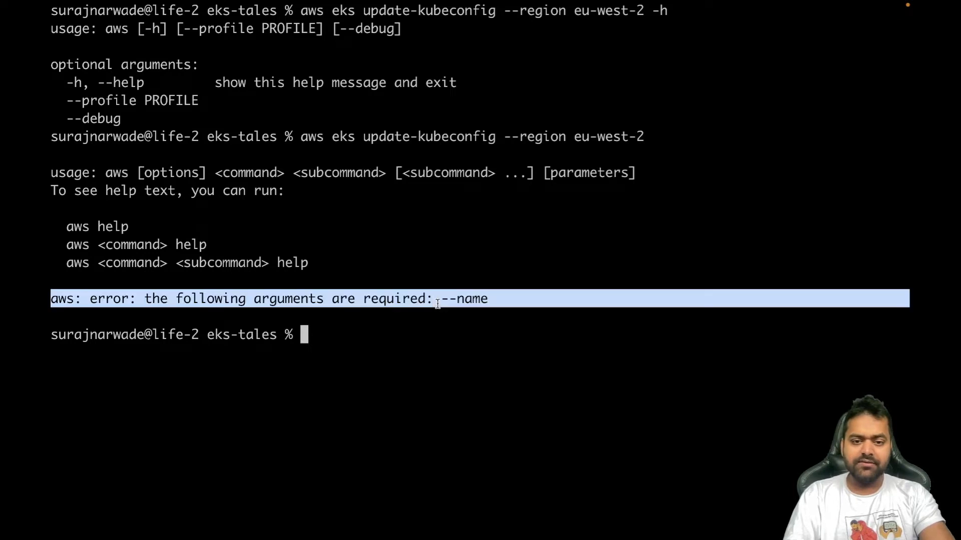
key(ctrl+l)
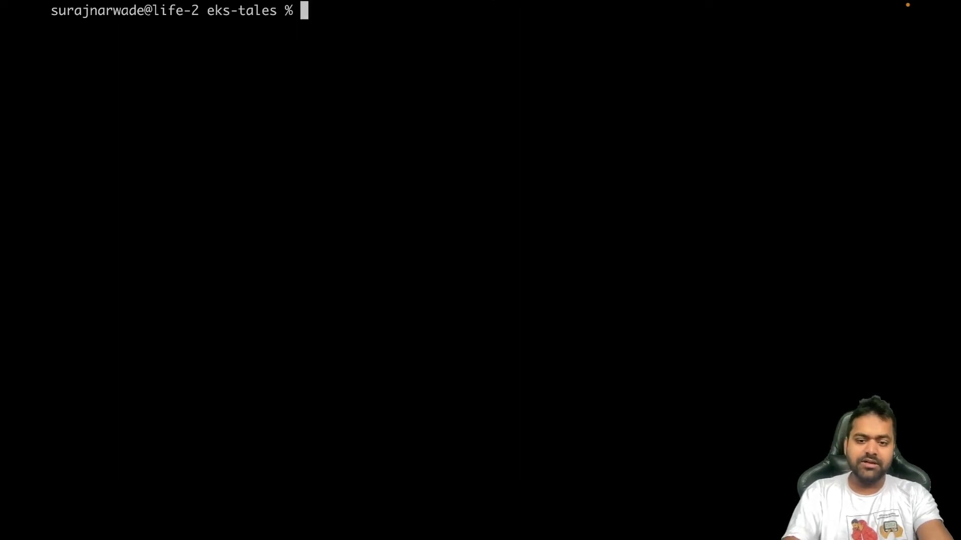
key(super+plus)
Rerun update-kubeconfig with --name surajincloud-1, adding the cluster context, then clear.
key(Up)
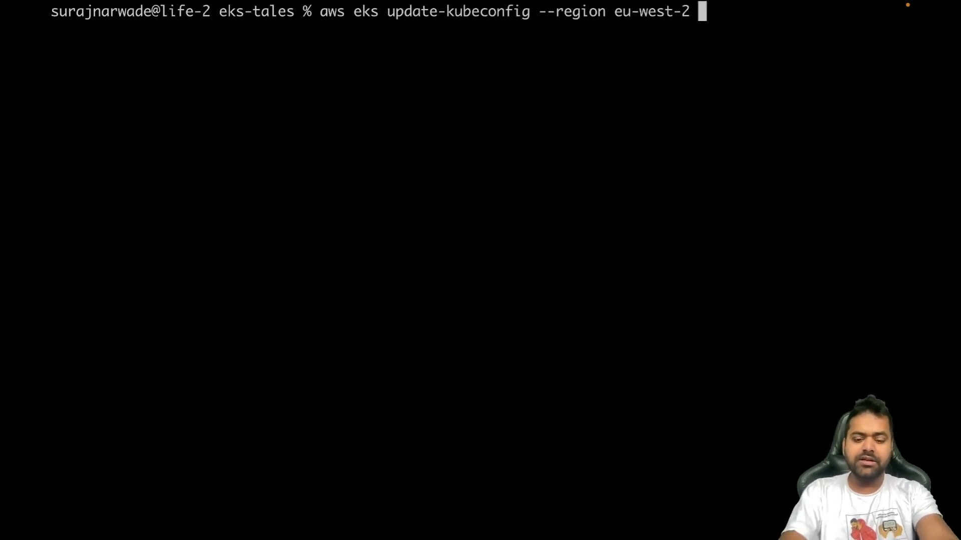
text(--name su)
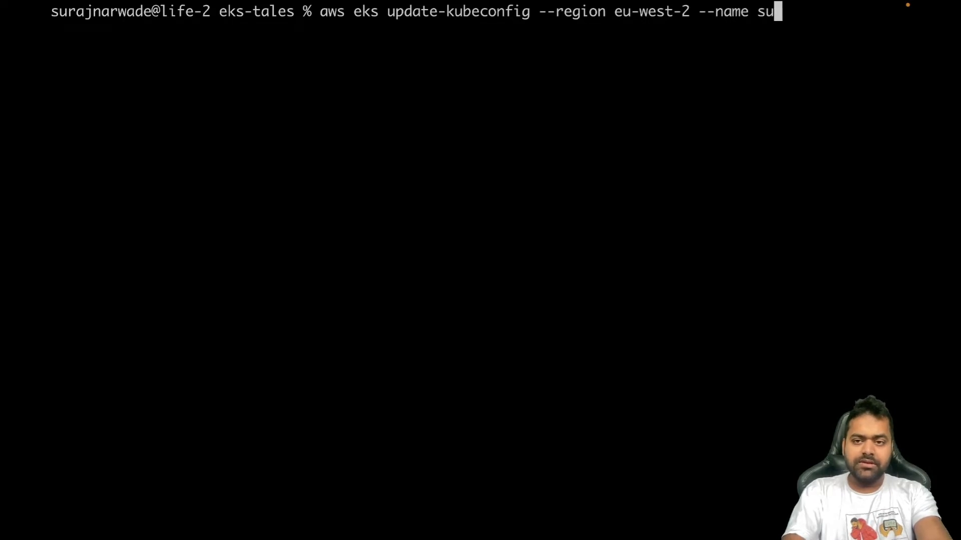
text(rajincloud )
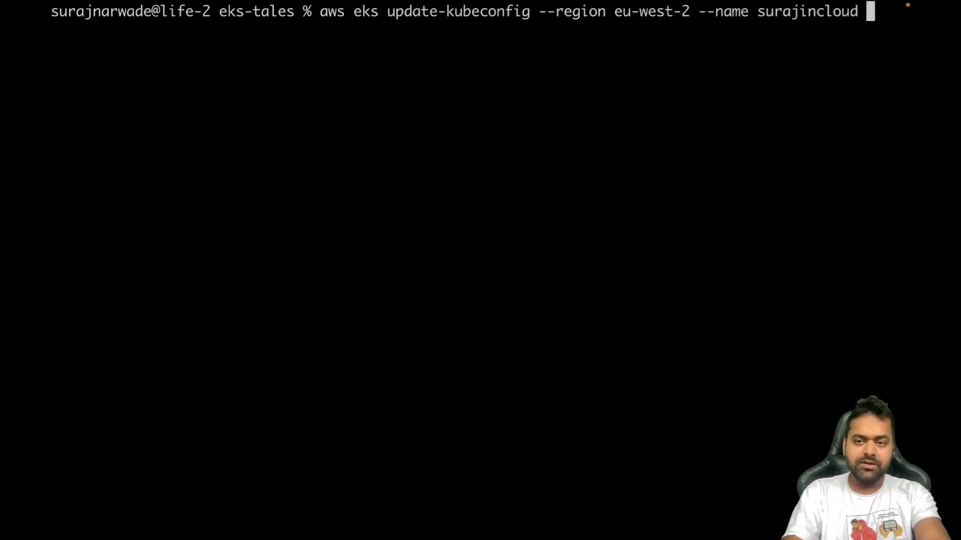
text(-1)
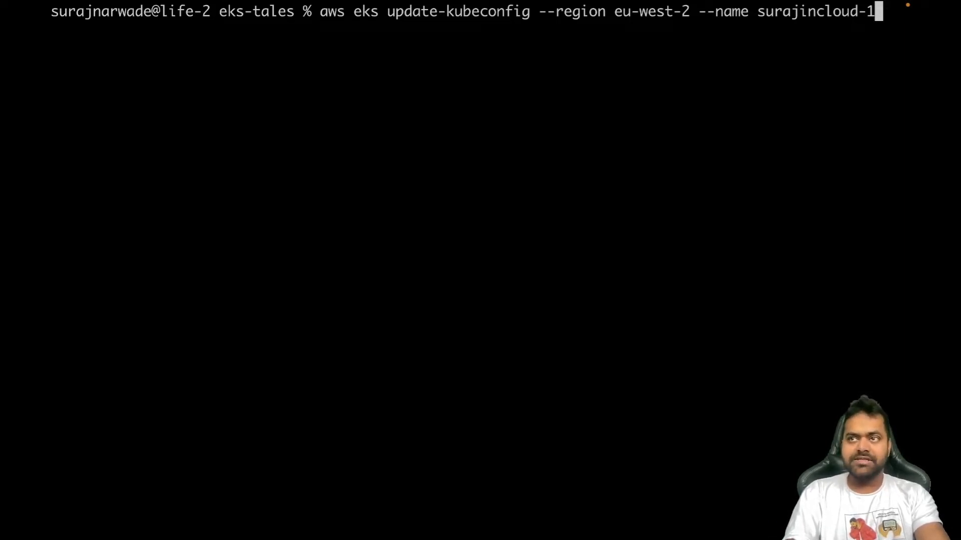
key(Return)
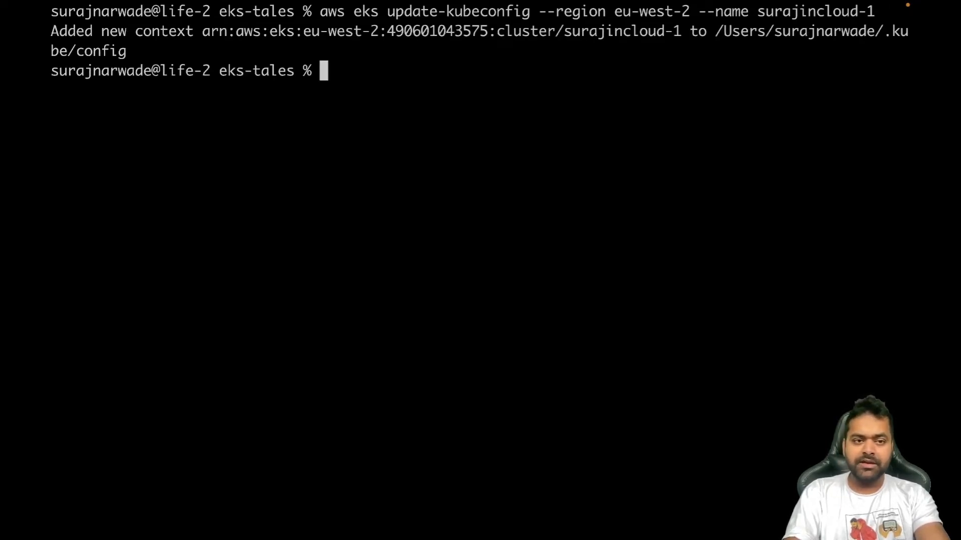
key(ctrl+l)
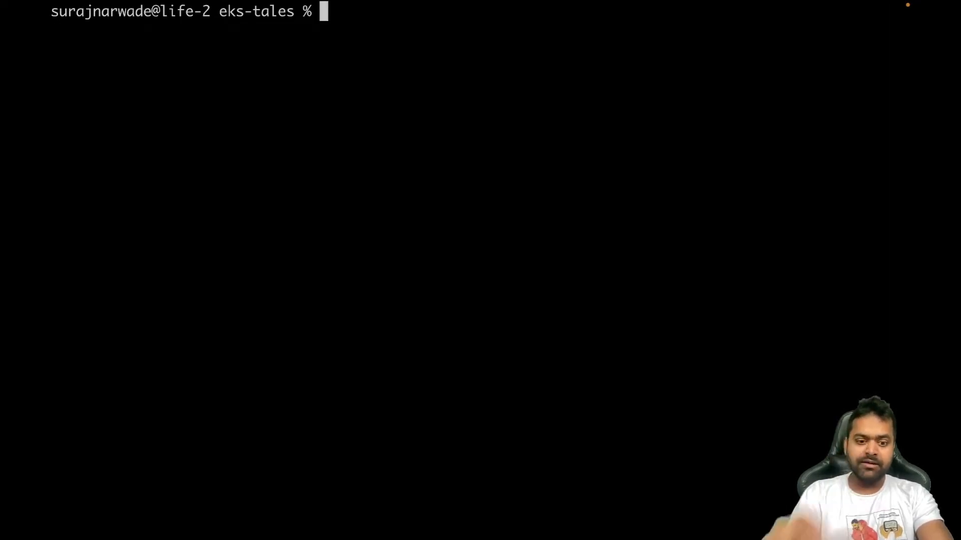
text(cat)
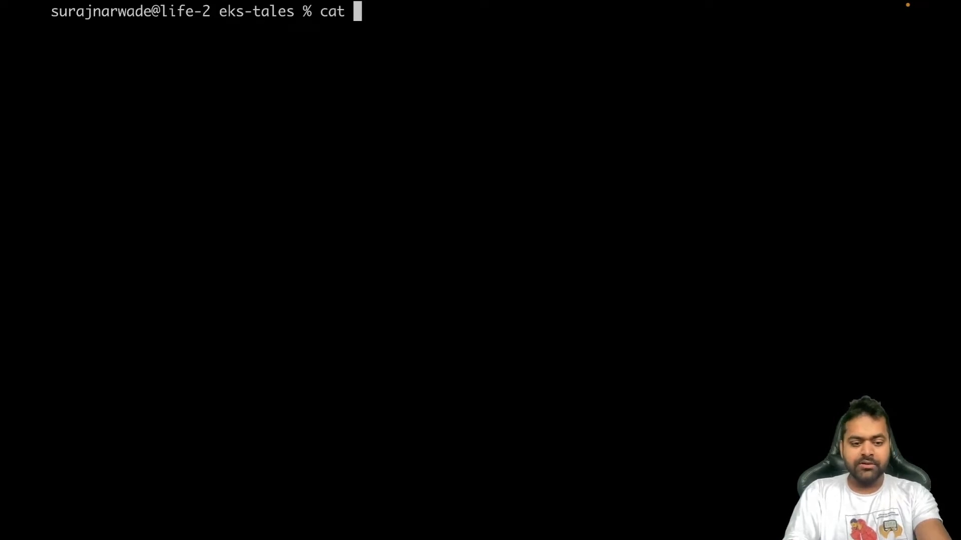
key(BackSpace)
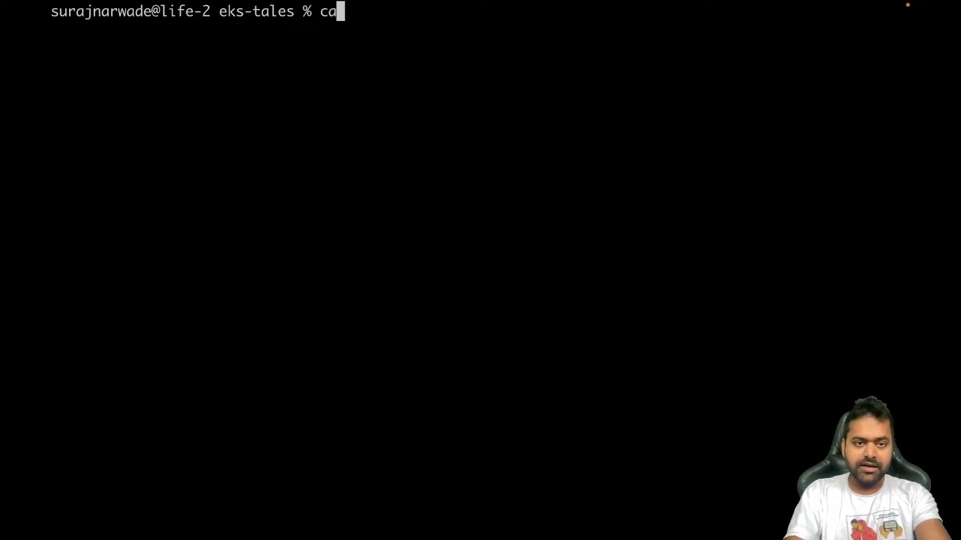
key(BackSpace)
key(BackSpace)
text(less ~)
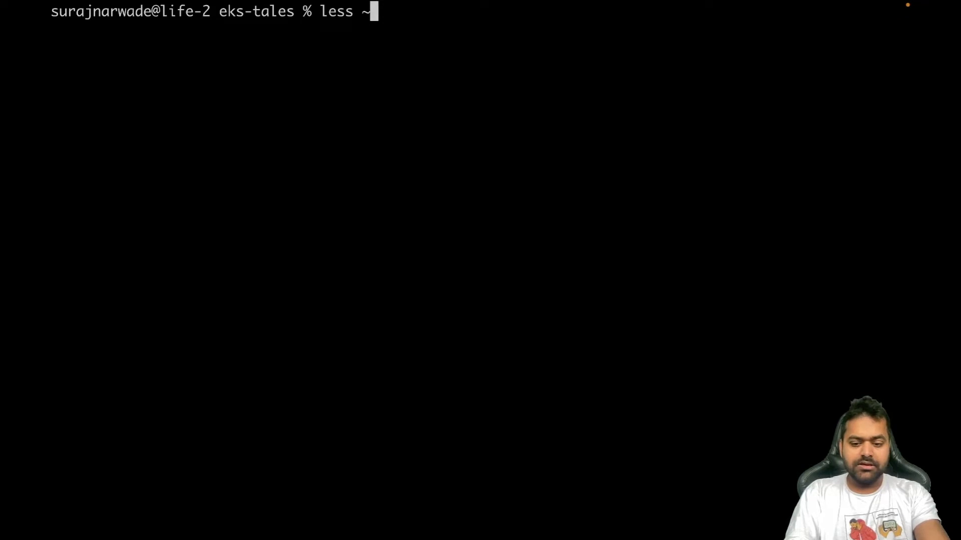
text(/.kube/co)
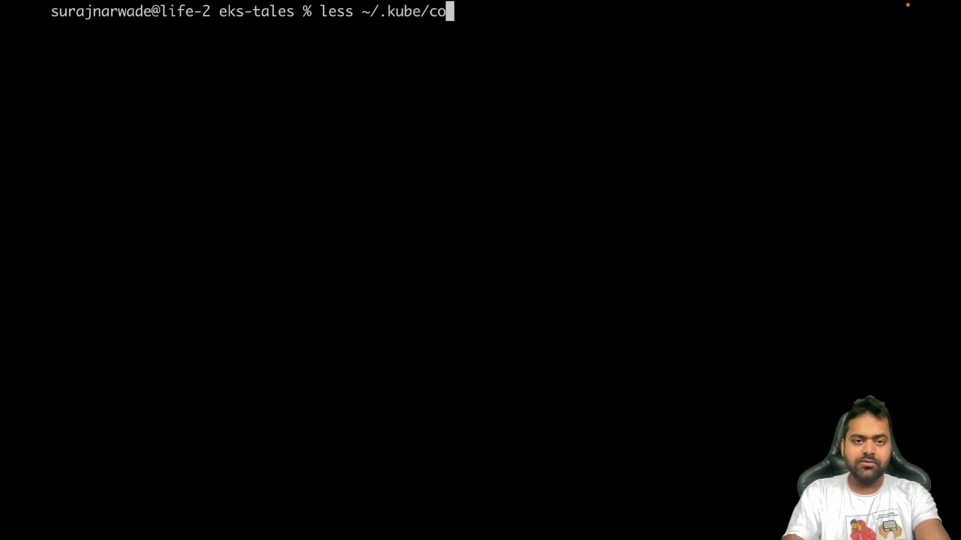
text(nfig)
key(Return)
scroll(481, 270, down, 2)
key(Down)
key(Down)
key(Down)
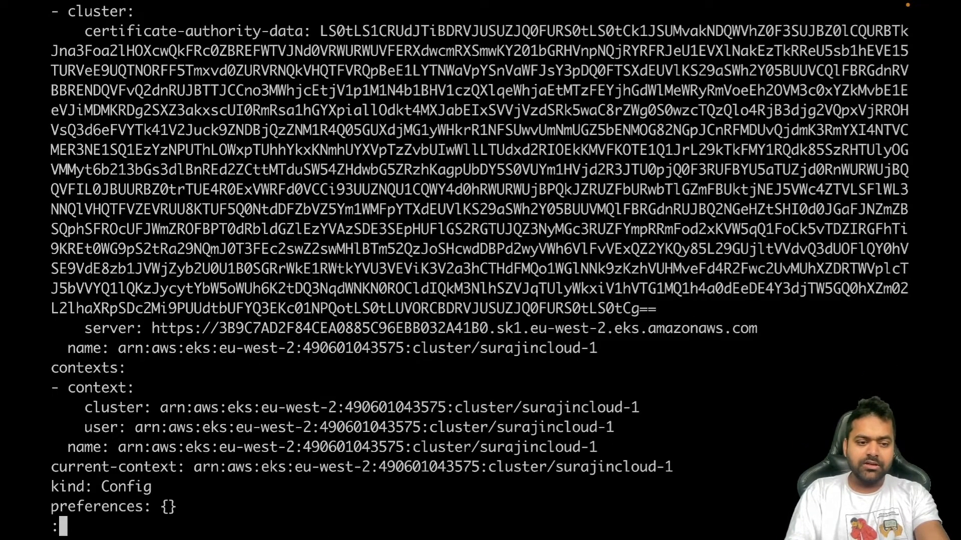
key(Down)
key(Down)
key(Down)
key(Down)
key(Down)
key(Down)
key(Down)
key(Down)
key(Down)
key(Down)
key(Down)
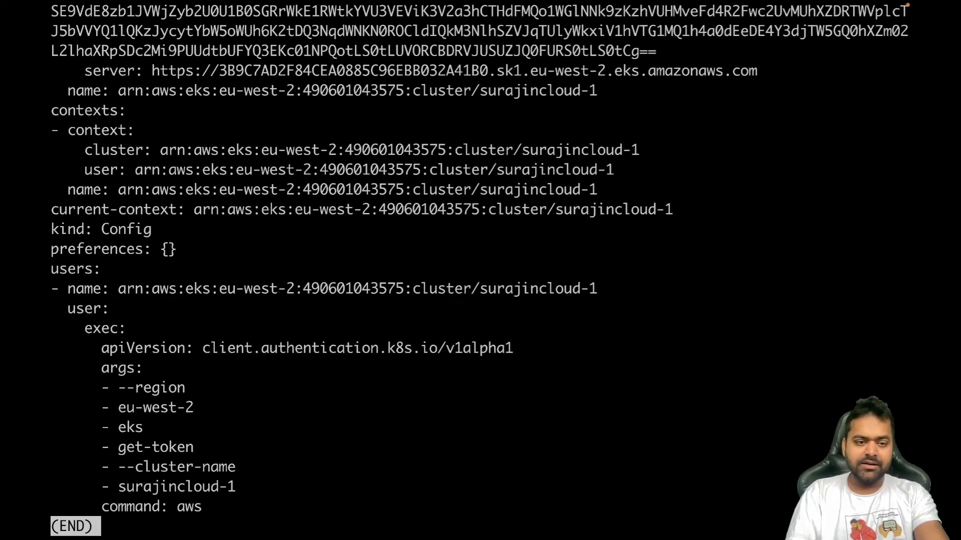
key(Up)
key(Up)
key(Up)
key(Up)
key(Up)
key(Up)
key(Up)
key(Up)
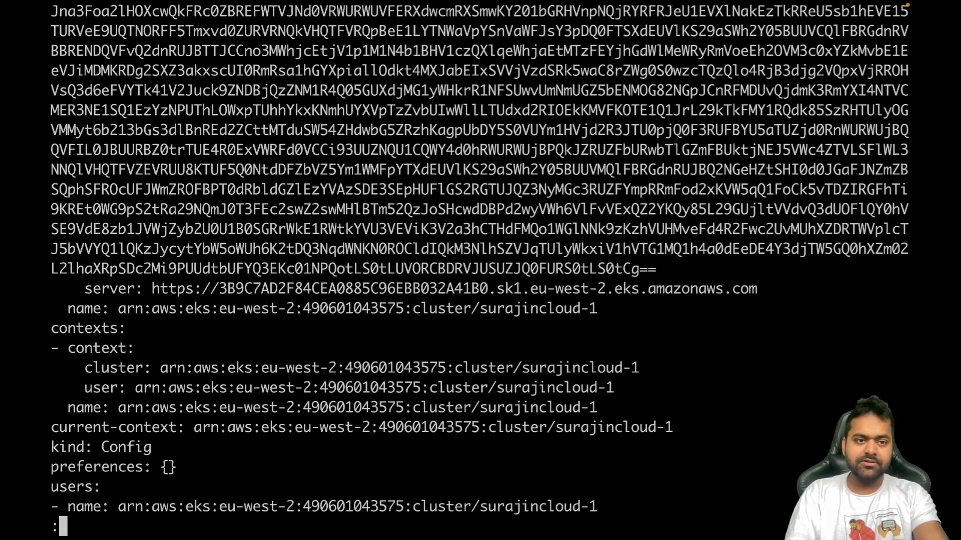
key(Up)
key(Up)
key(Up)
key(q)
Run update-kubeconfig for surajincloud-1 with --dry-run to print the generated kubeconfig.
key(ctrl+l)
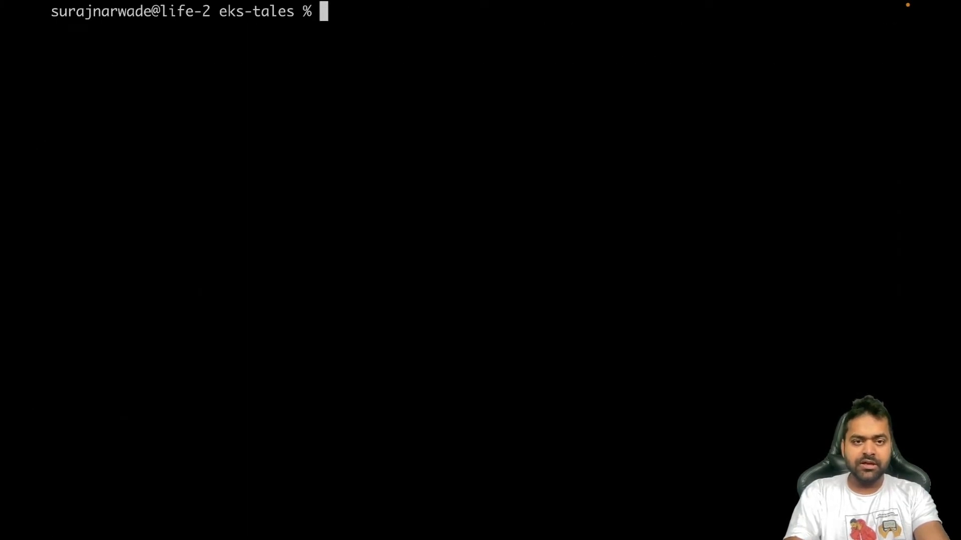
key(Up)
key(Up)
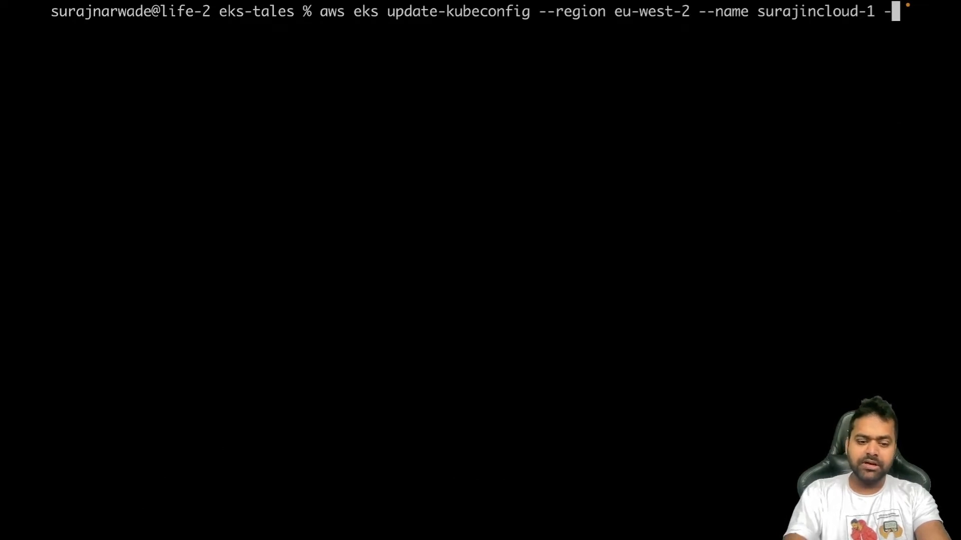
text(-dry-run)
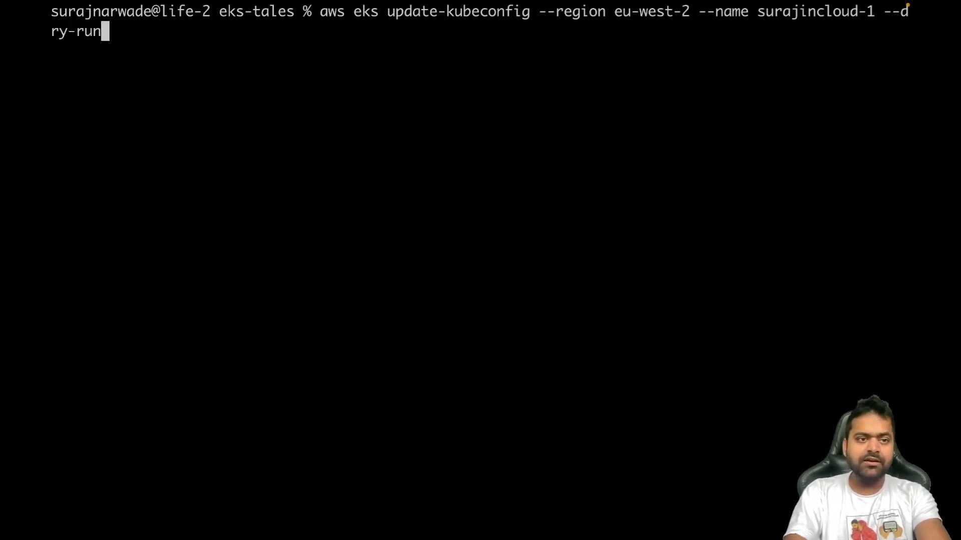
key(Return)
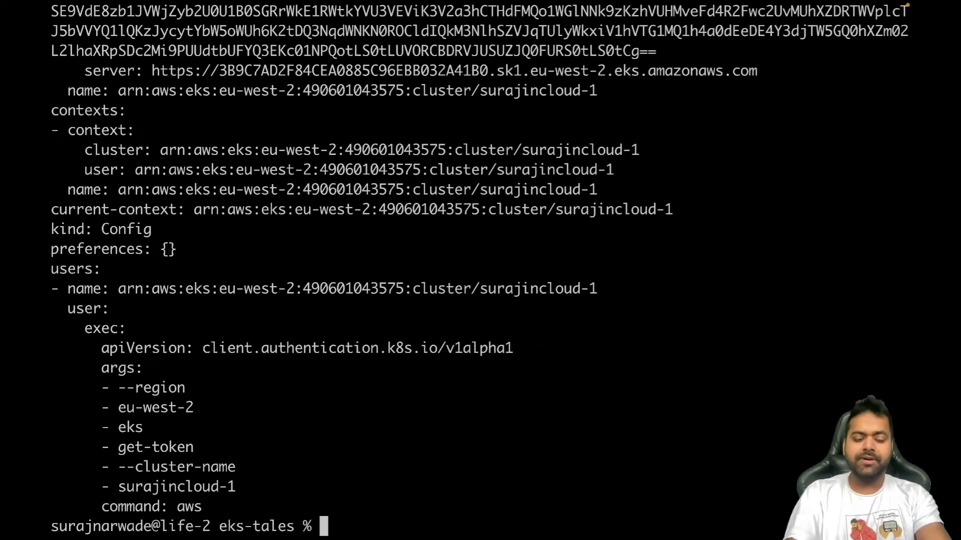
key(ctrl+l)
Redirect the dry-run output into surajincloud-1-config and confirm the file with ls.
key(Up)
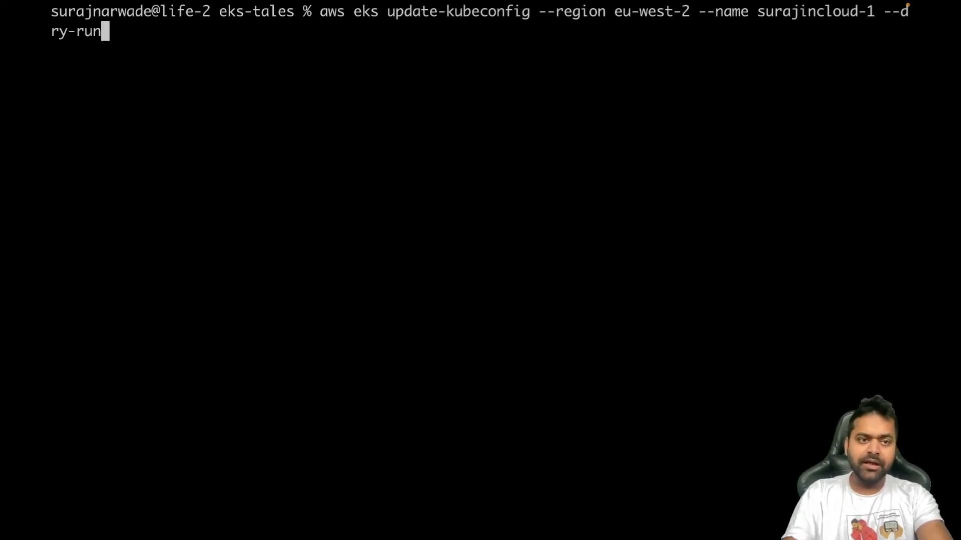
text(sura)
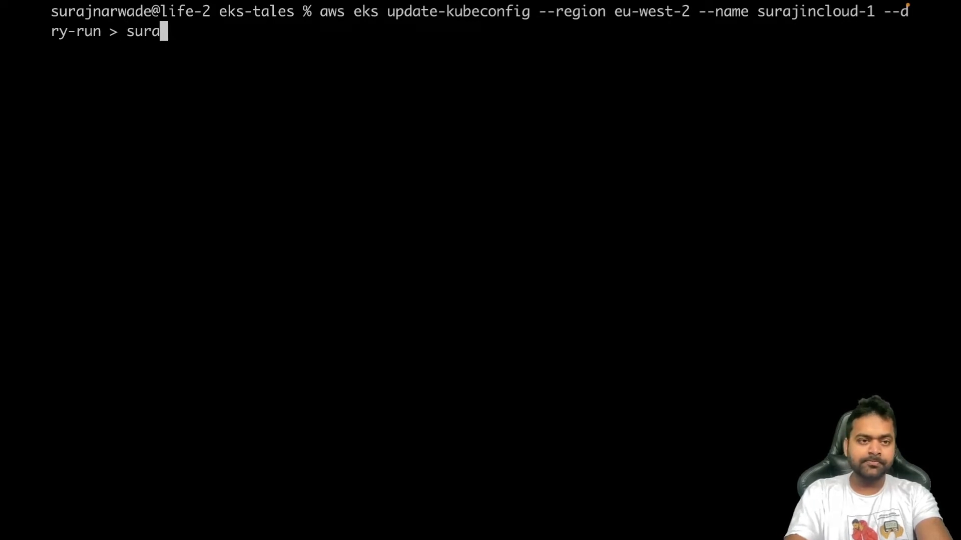
text(jincloud-1-)
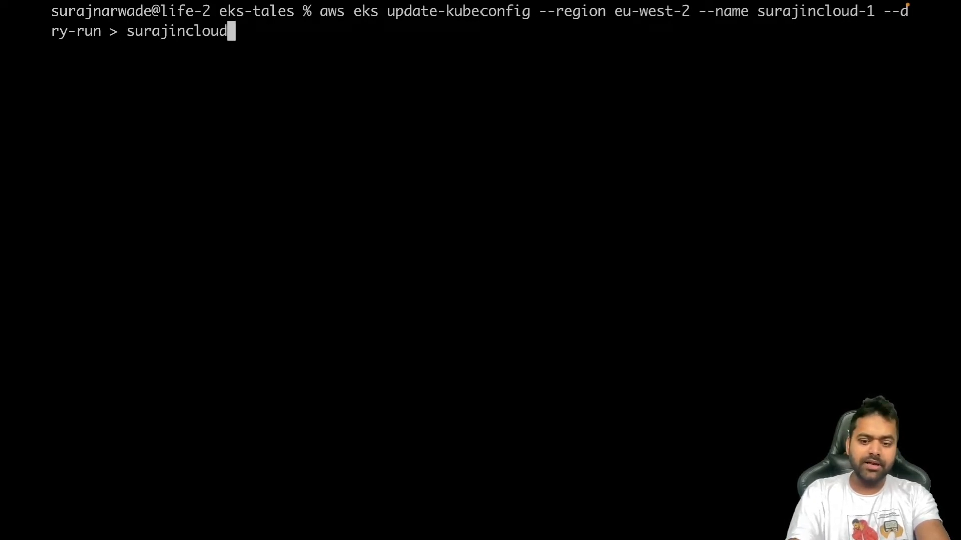
text(con)
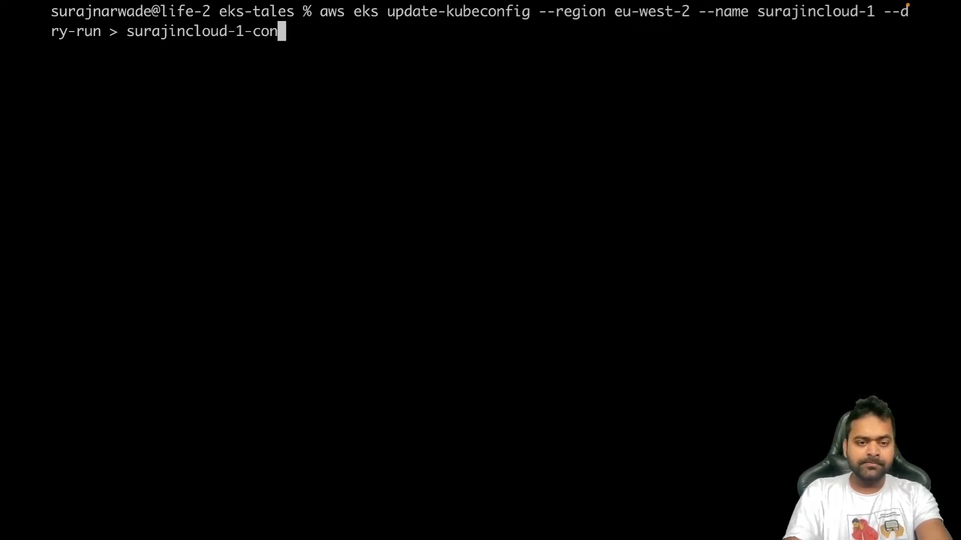
text(fig)
key(Return)
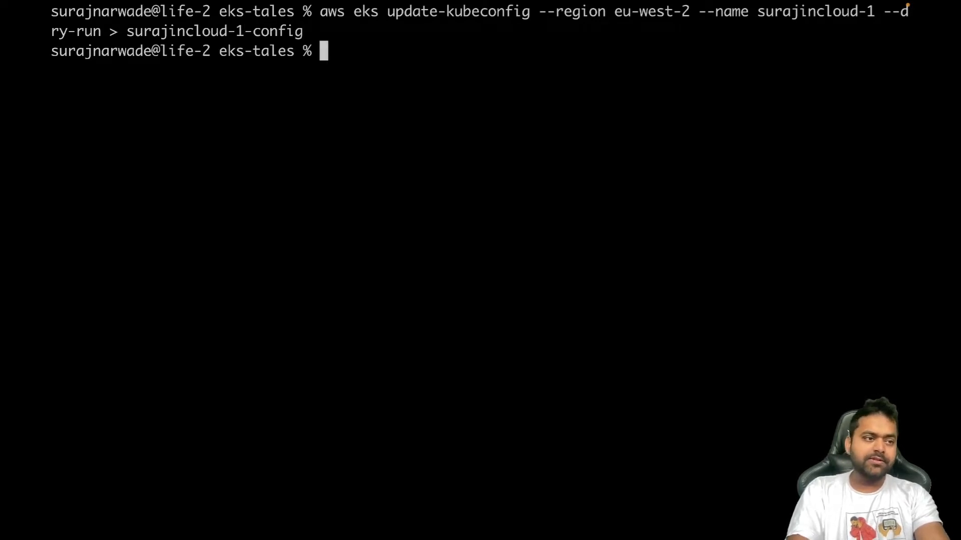
key(ctrl+l)
text(ls)
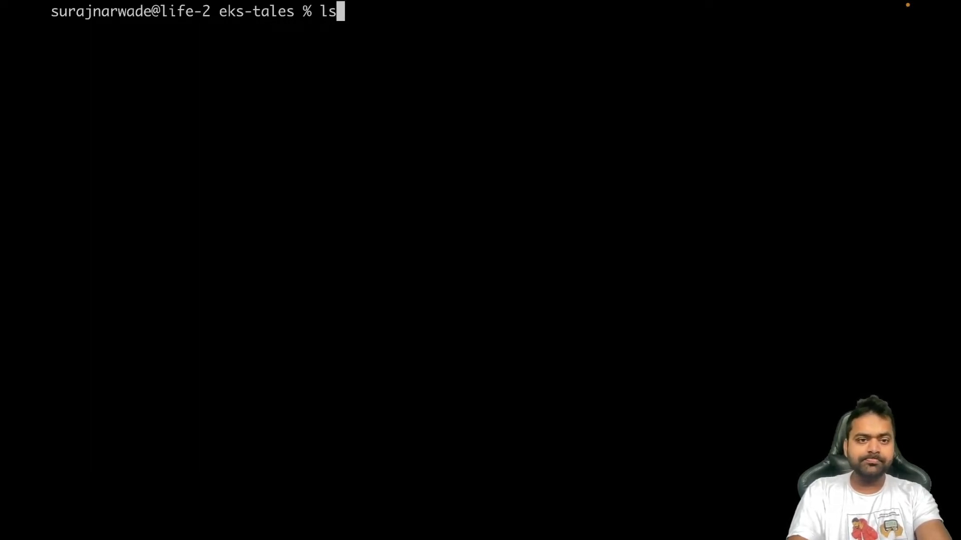
key(Return)
key(ctrl+l)
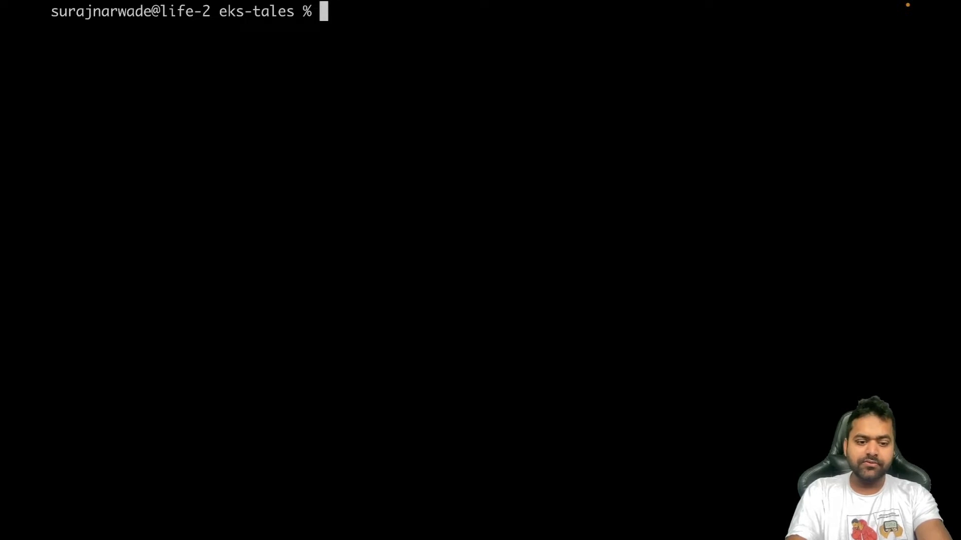
text(export KUBEW)
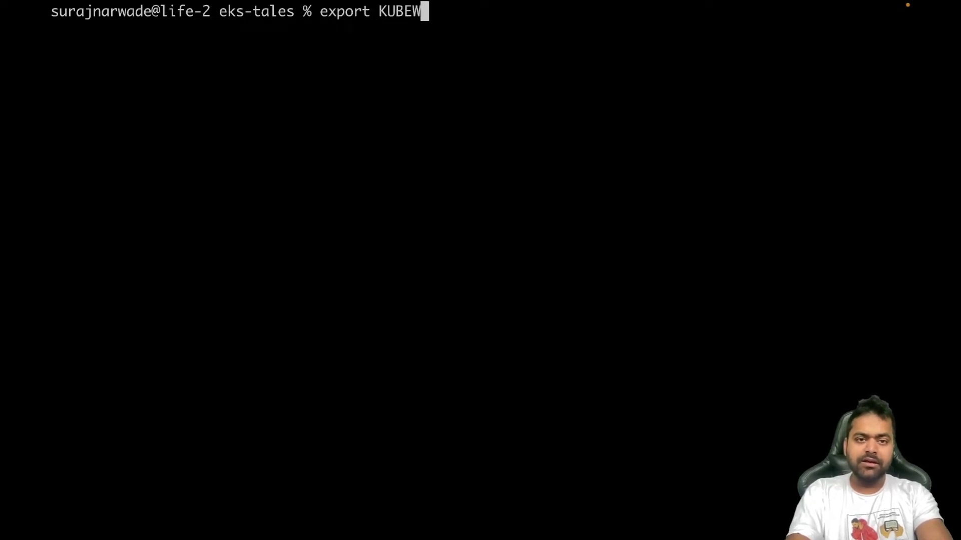
text(CONF)
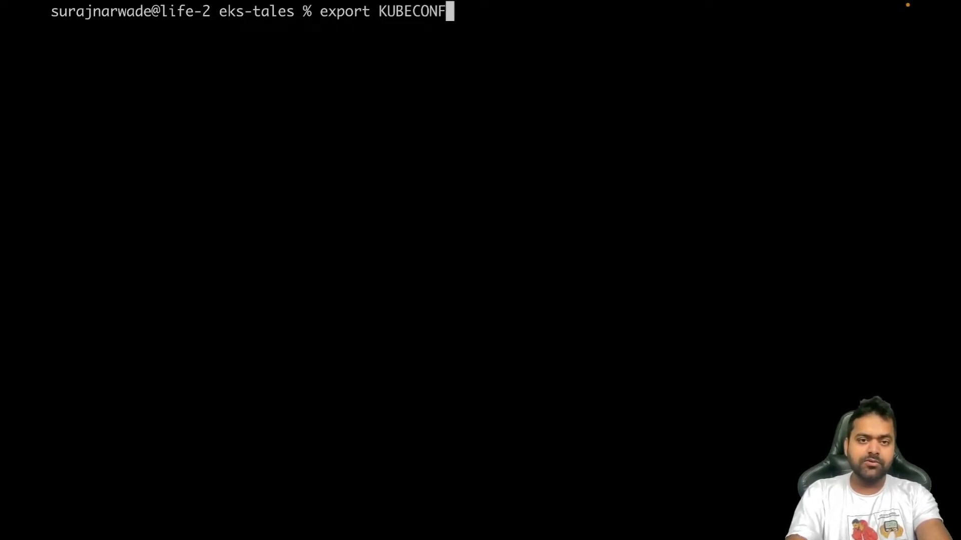
text(IG=s)
Export KUBECONFIG=surajincloud-1-config and clear the screen.
key(Tab)
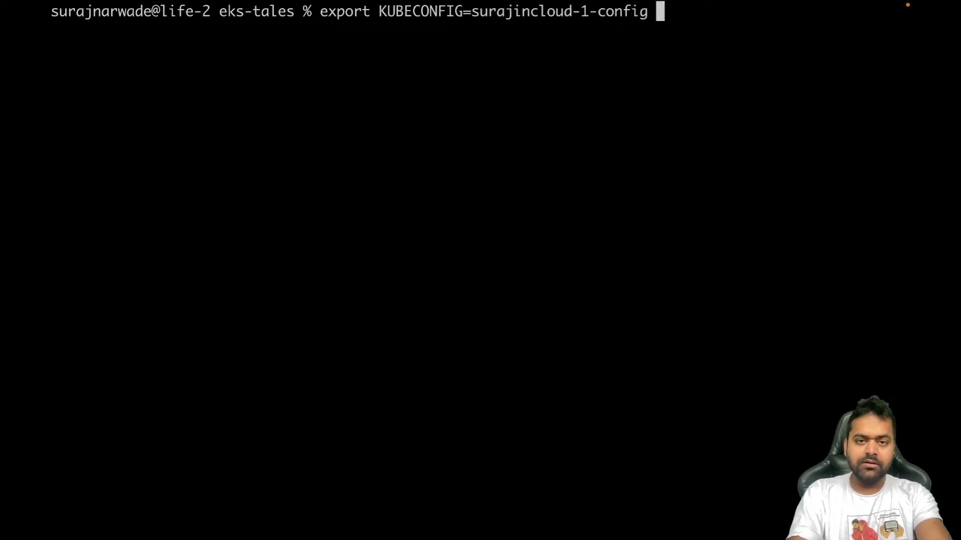
key(Return)
key(ctrl+l)
text(ube)
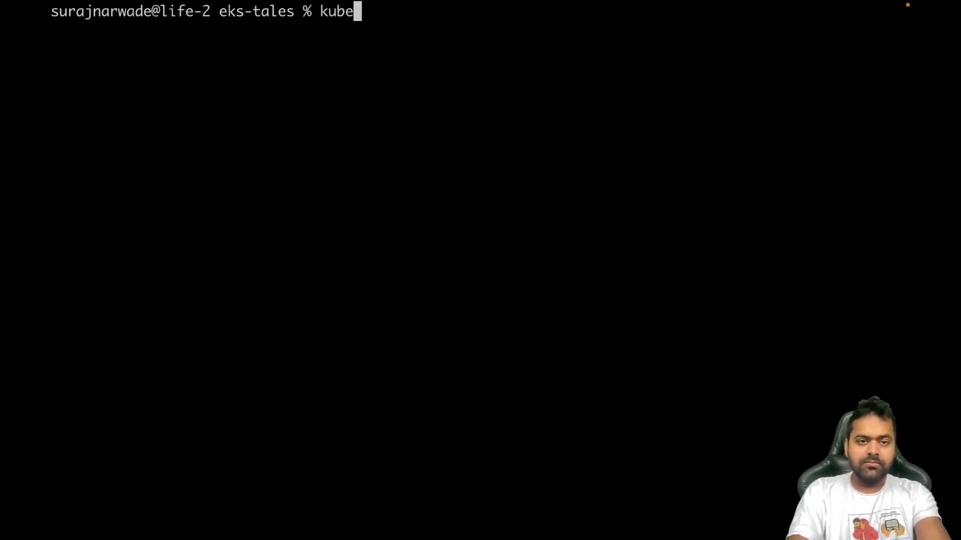
text(ctlg et)
Run kubectl get ns, now listing six active namespaces including team-a and team-b.
key(BackSpace)
key(BackSpace)
key(BackSpace)
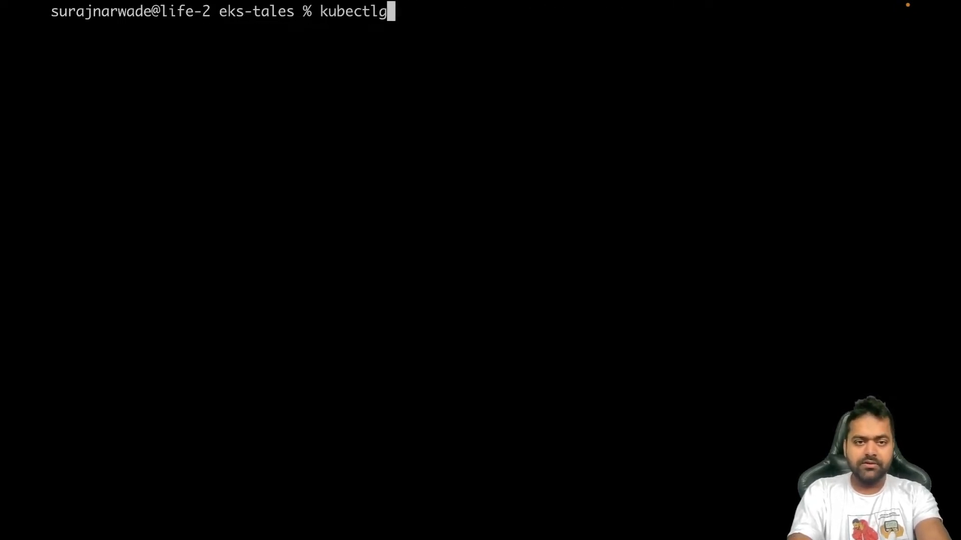
key(BackSpace)
text(get ns)
key(Return)
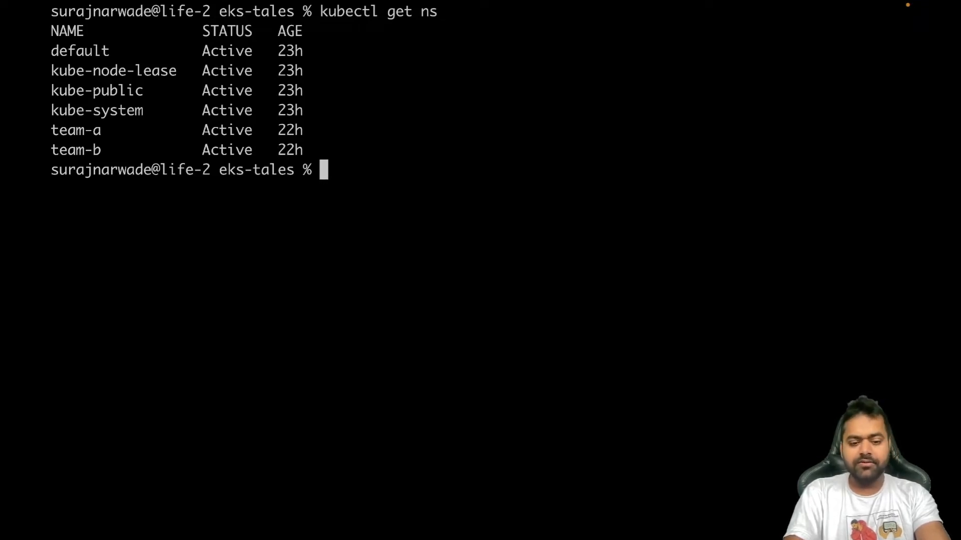
View surajincloud-1-config in less and scroll through its top lines.
key(ctrl+l)
text(le)
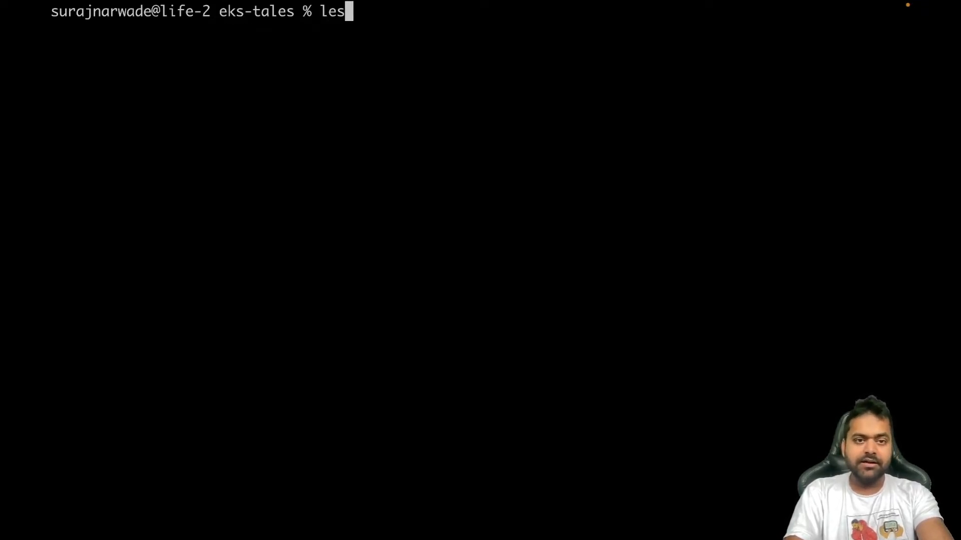
text(su)
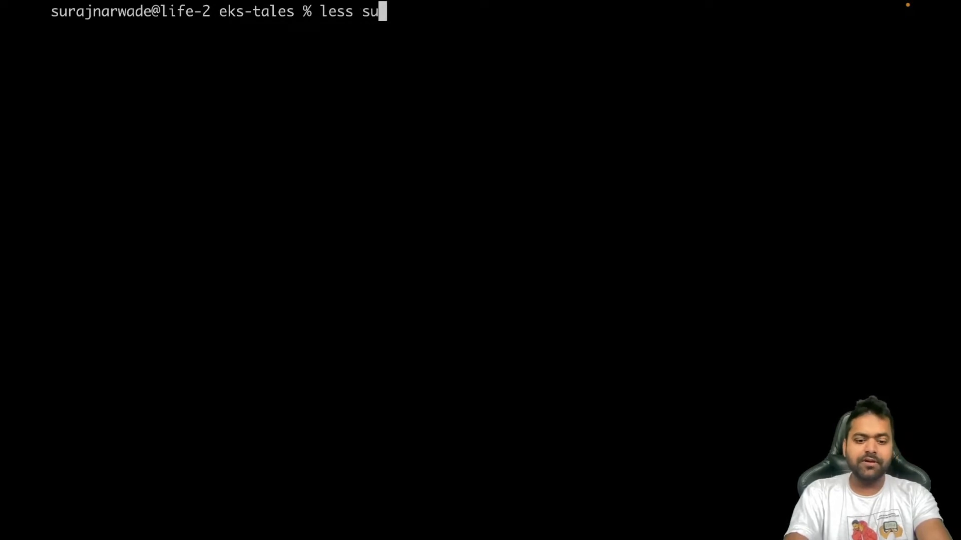
text(r)
key(Tab)
key(Return)
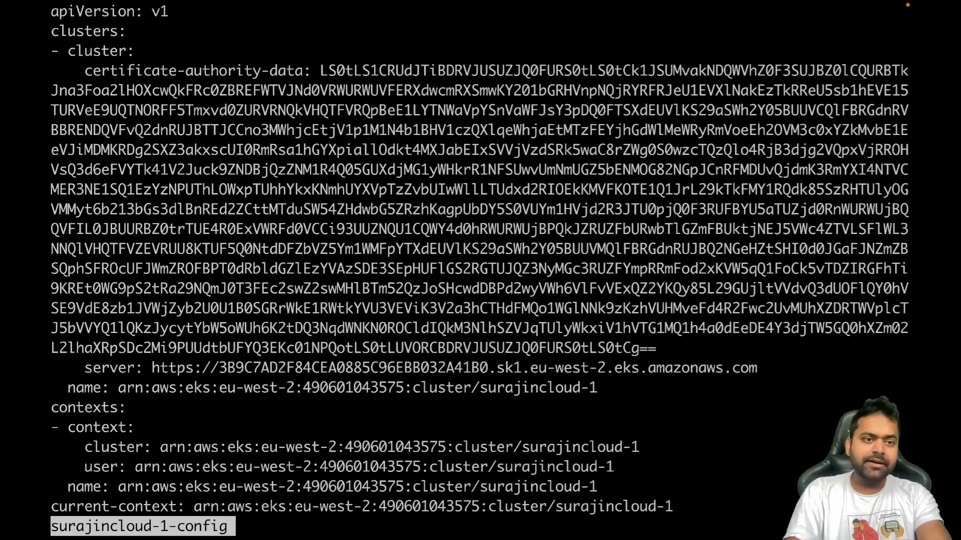
key(Down)
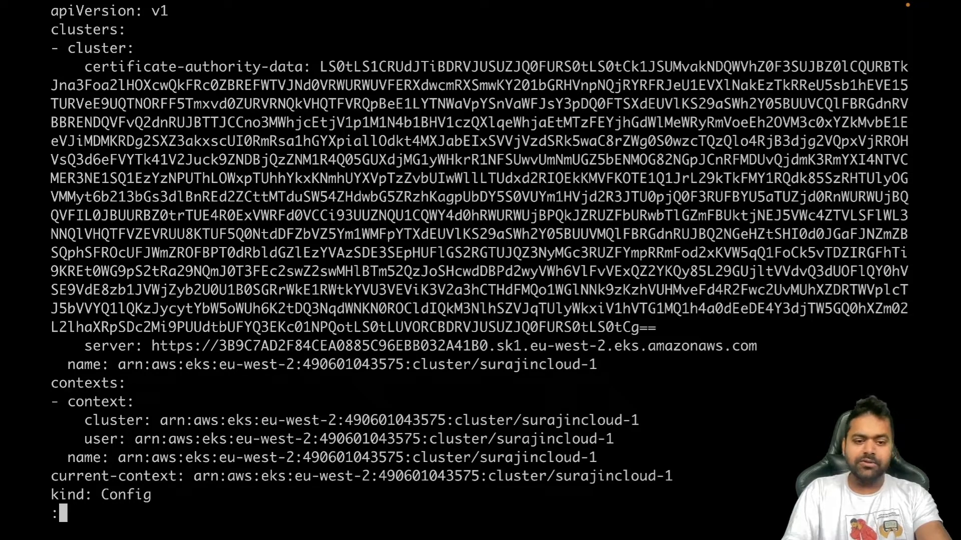
key(Down)
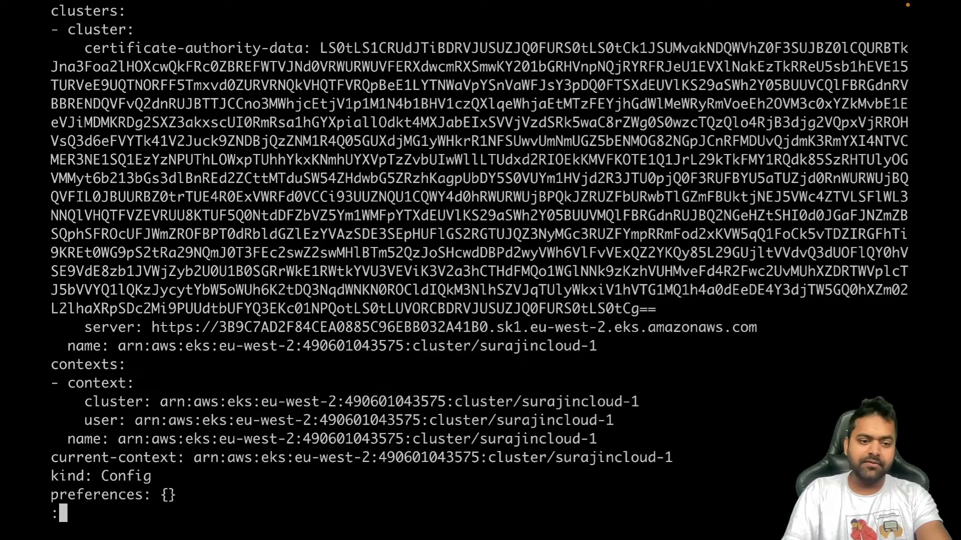
key(Up)
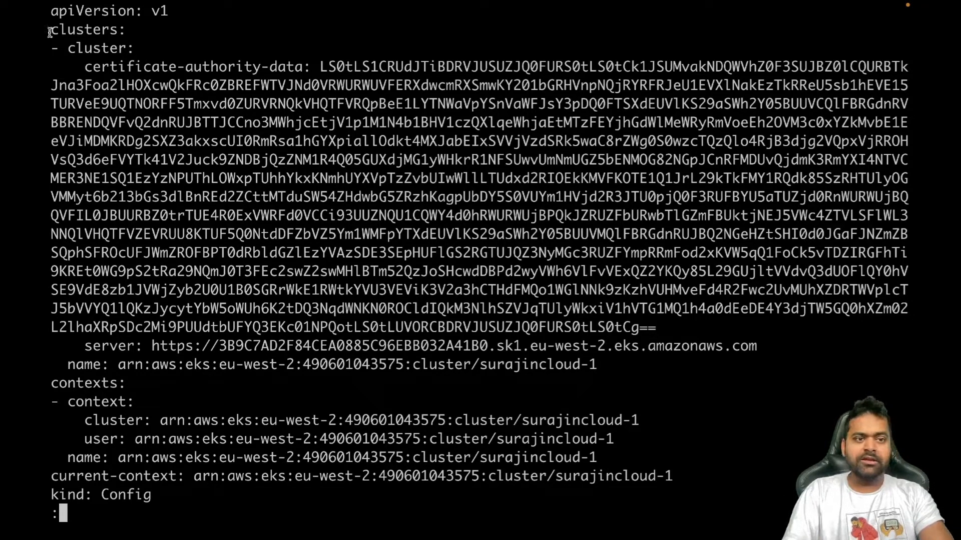
Highlight the clusters line, certificate-authority-data and server URL, then return to the file's end.
drag(50, 31, 135, 33)
click(135, 33)
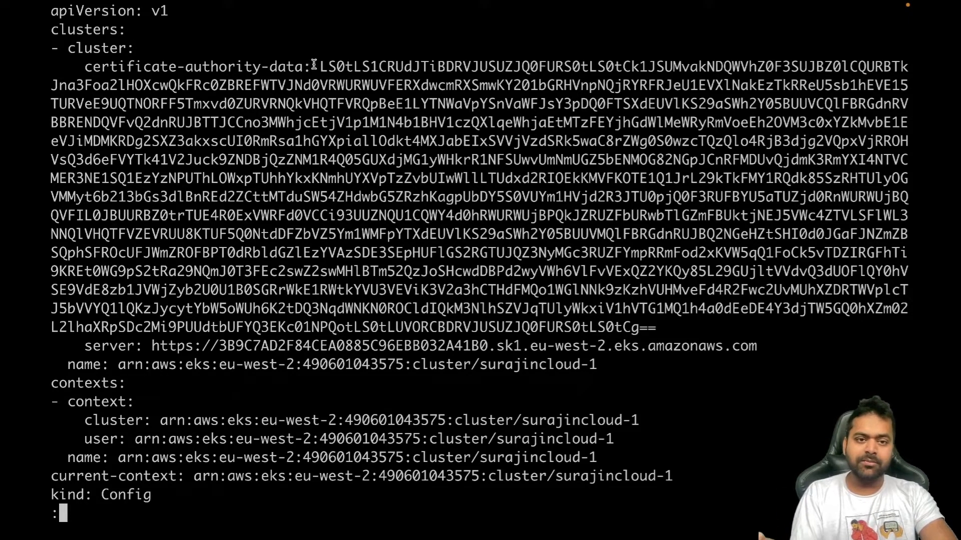
drag(314, 66, 489, 234)
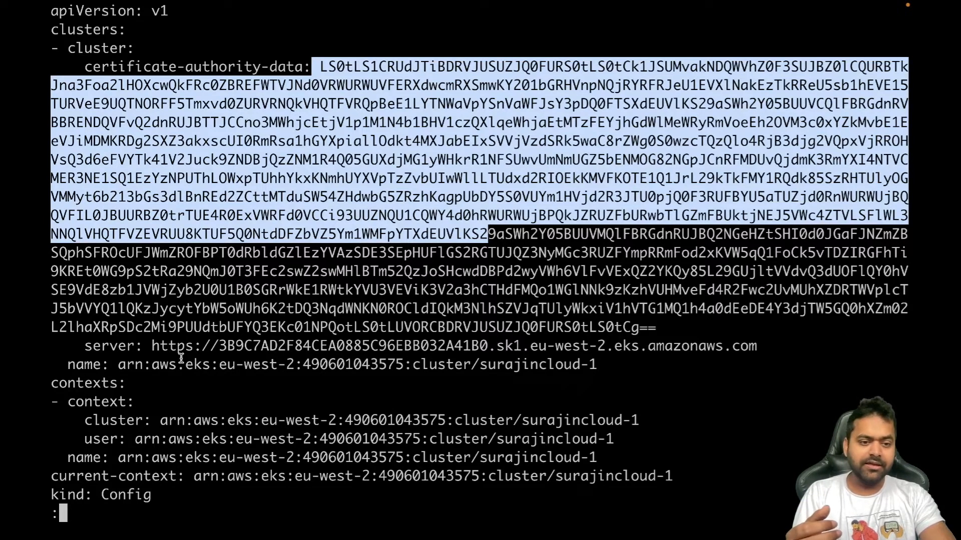
drag(144, 344, 767, 344)
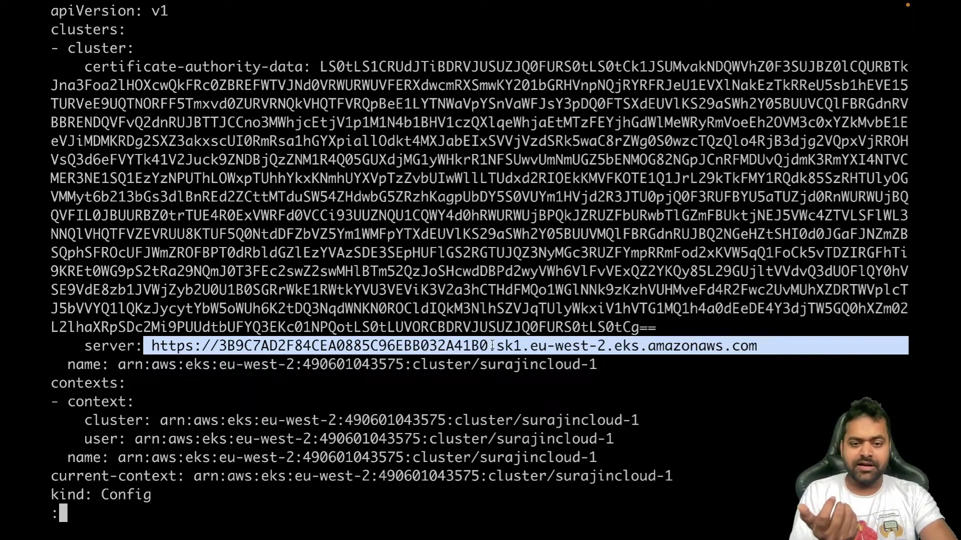
middle_click(538, 344)
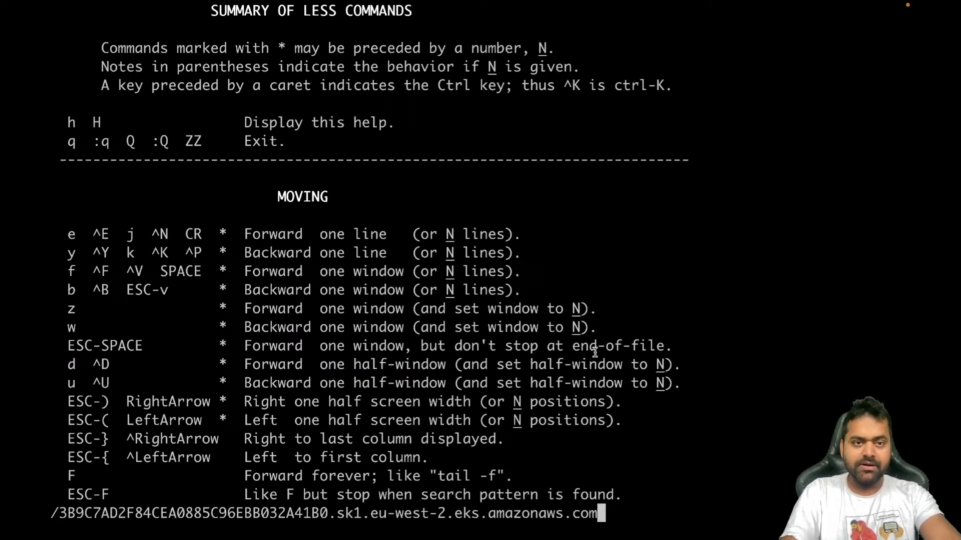
key(Return)
key(q)
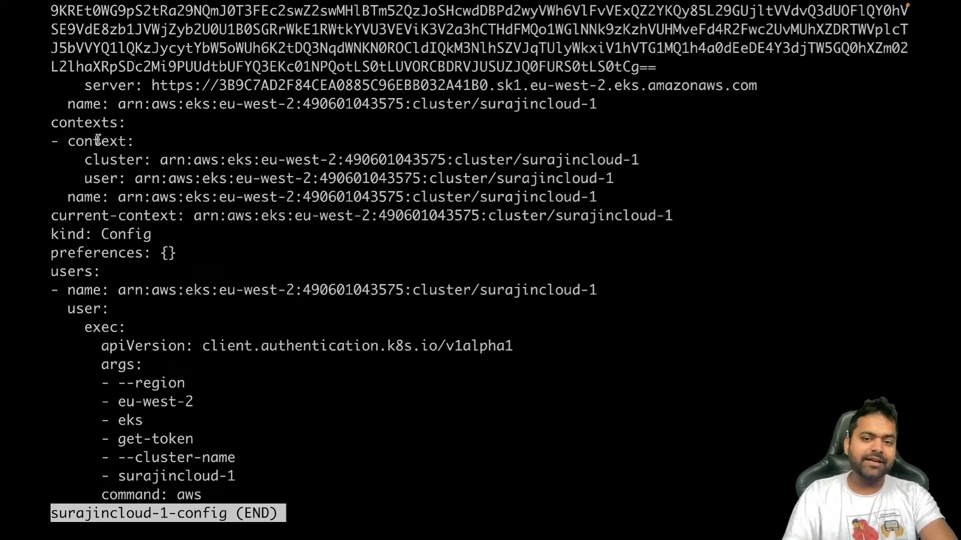
triple_click(185, 159)
triple_click(184, 103)
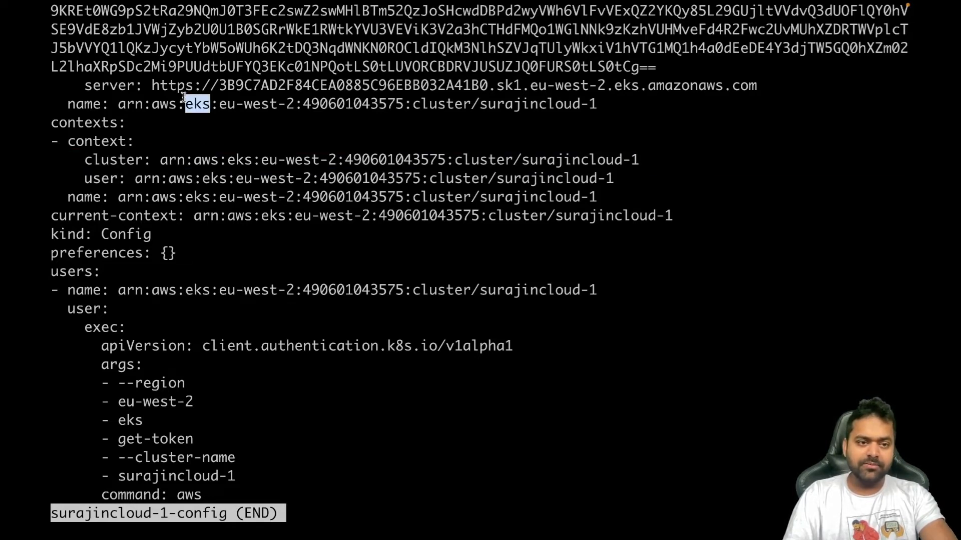
click(201, 169)
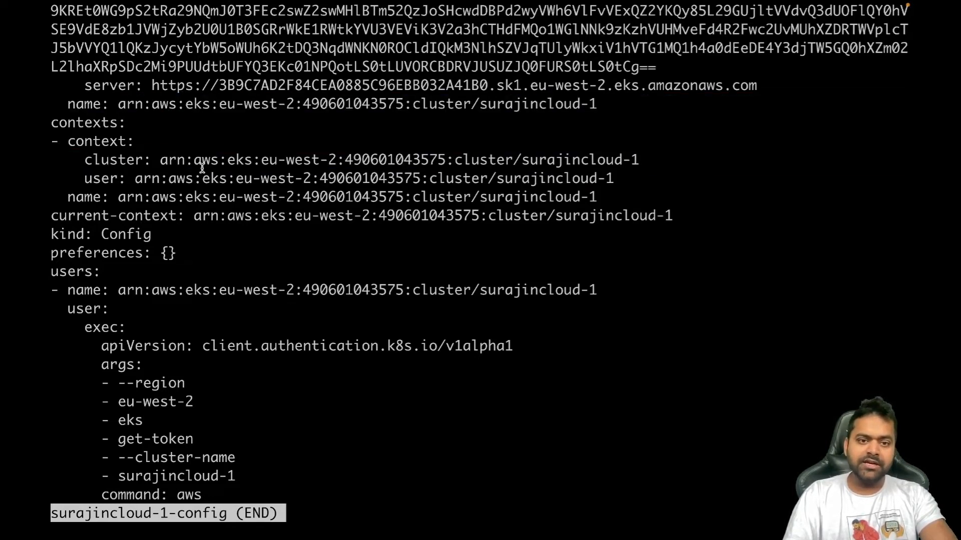
double_click(214, 178)
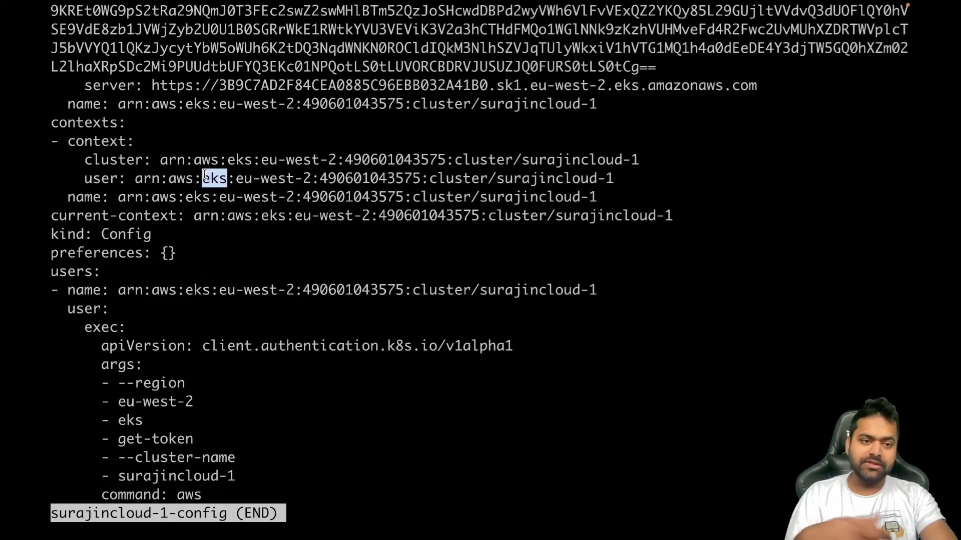
triple_click(190, 196)
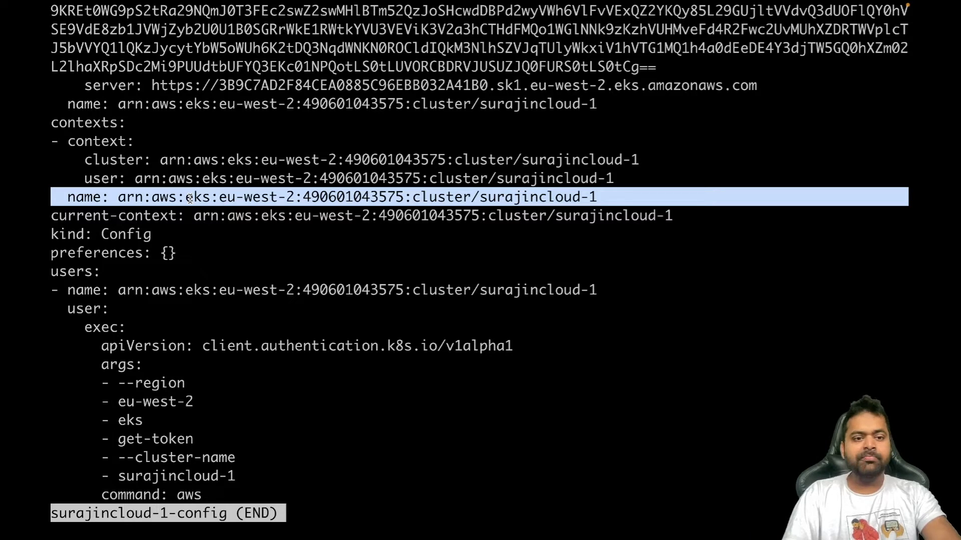
triple_click(180, 215)
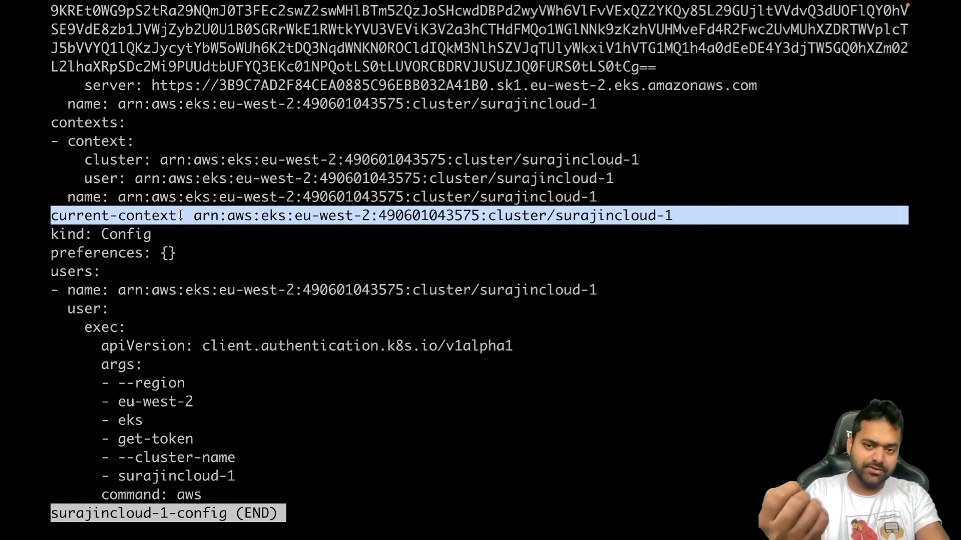
click(116, 229)
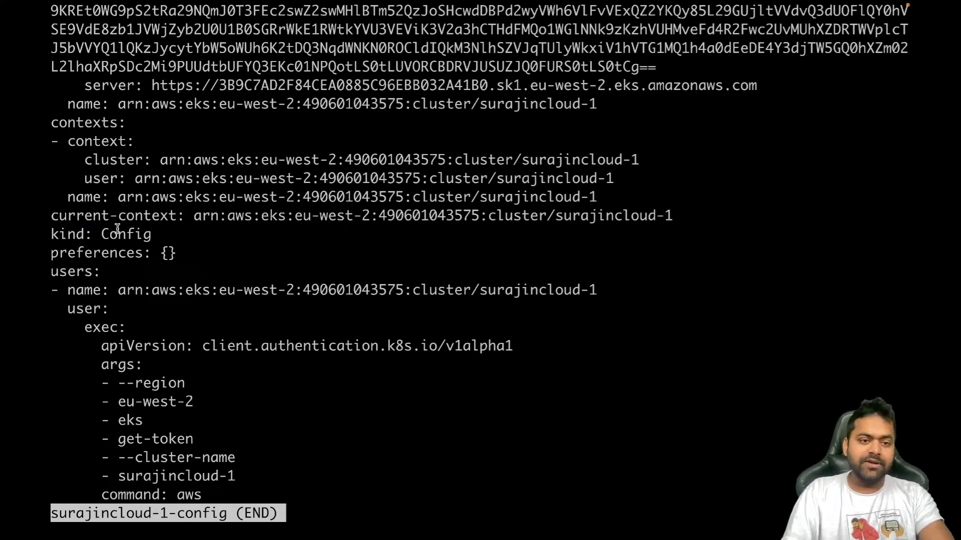
key(h)
key(q)
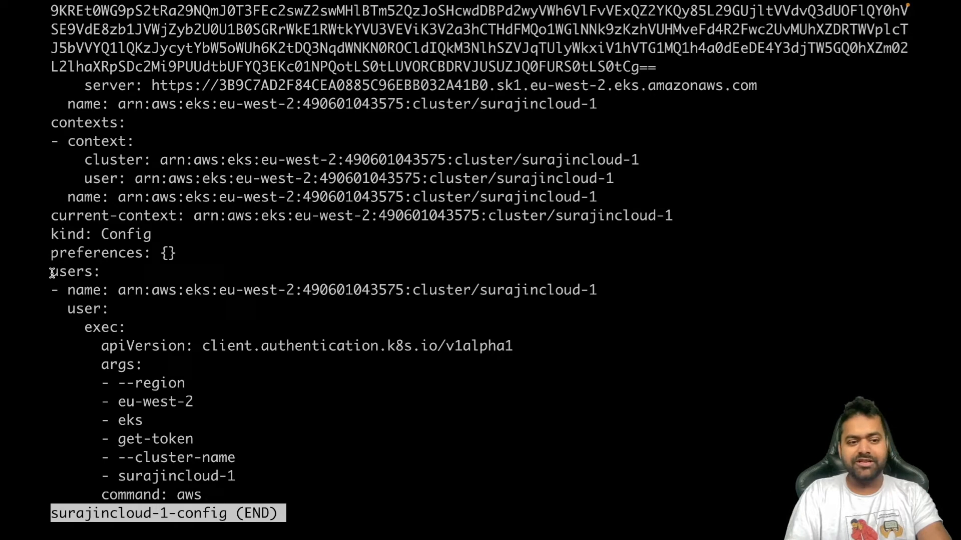
Highlight the users section down to command aws, close help and page to the end.
drag(51, 272, 306, 494)
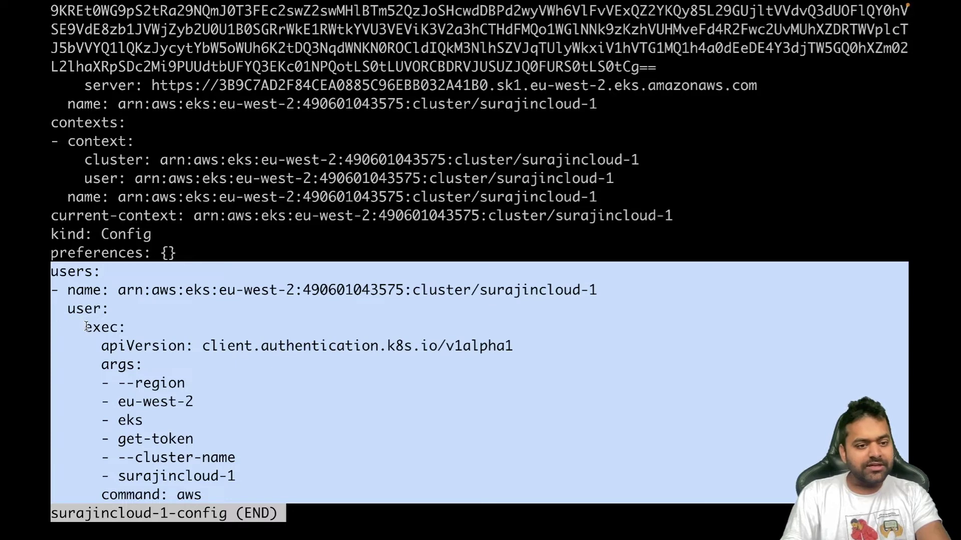
drag(85, 322, 141, 328)
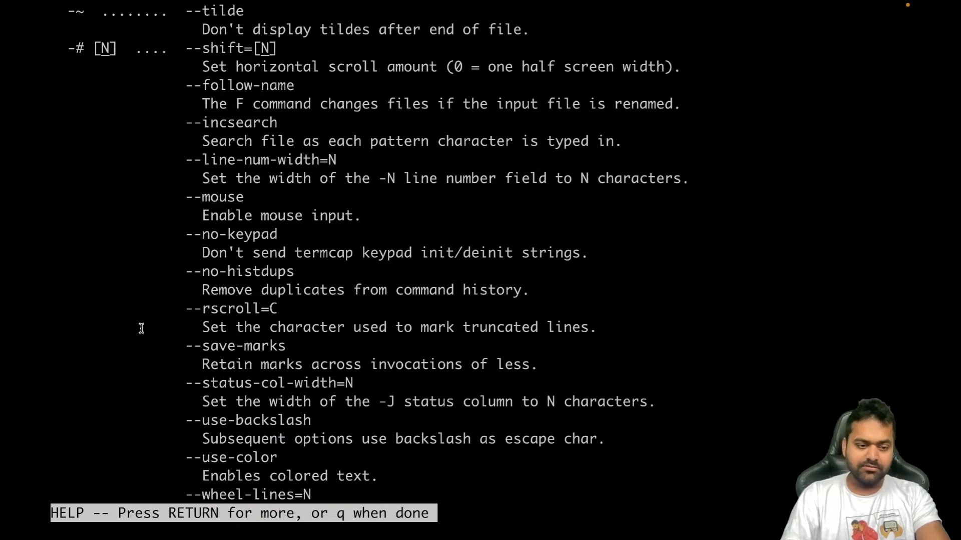
key(q)
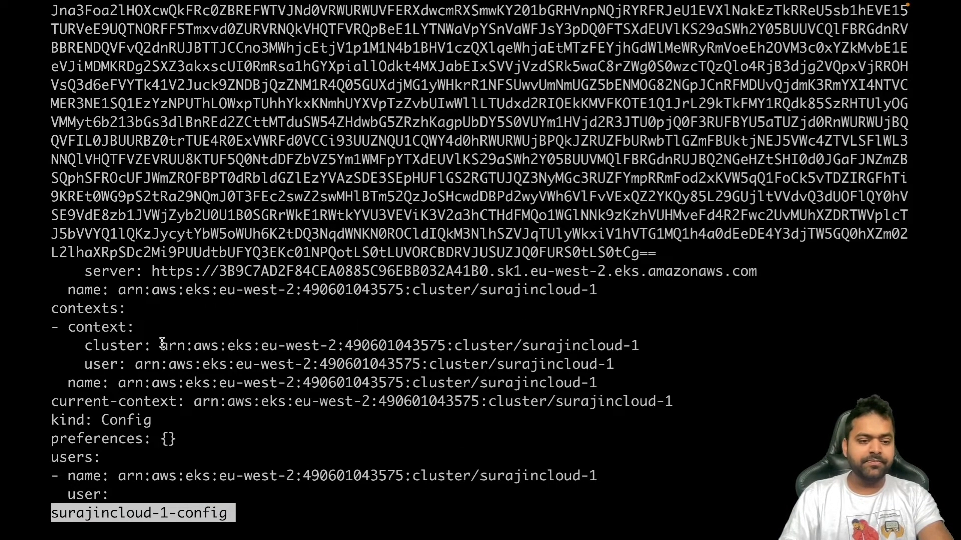
key(space)
key(space)
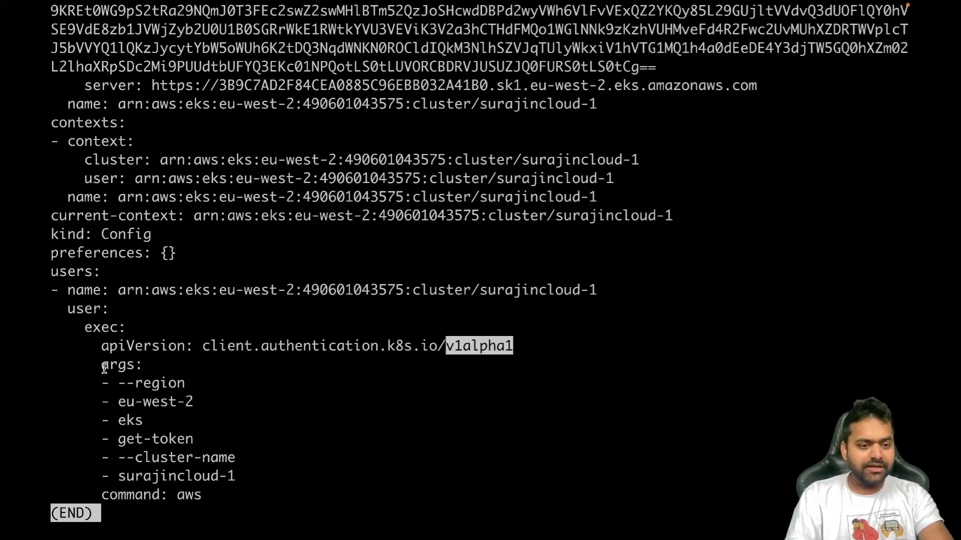
Highlight the exec args, region, aws command and get-token entries.
drag(102, 365, 144, 366)
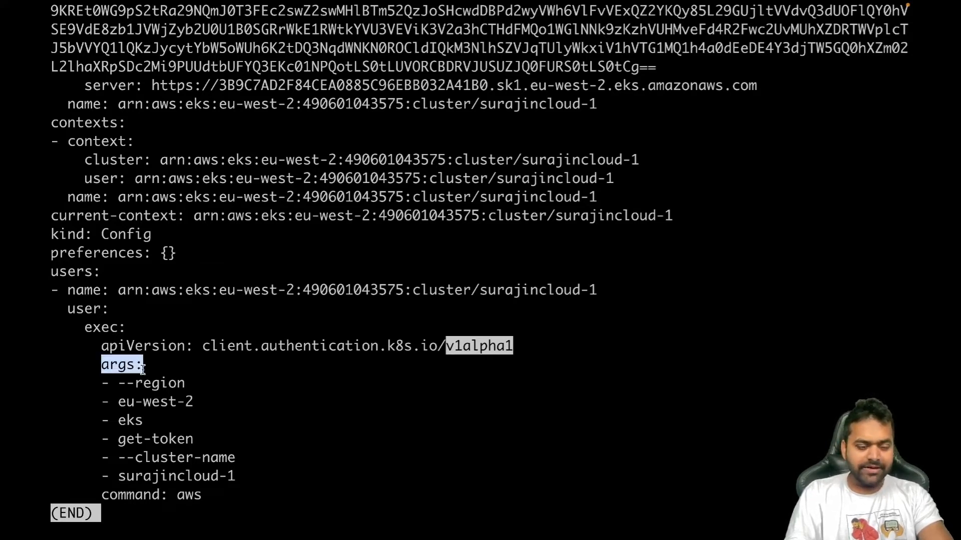
drag(119, 384, 168, 393)
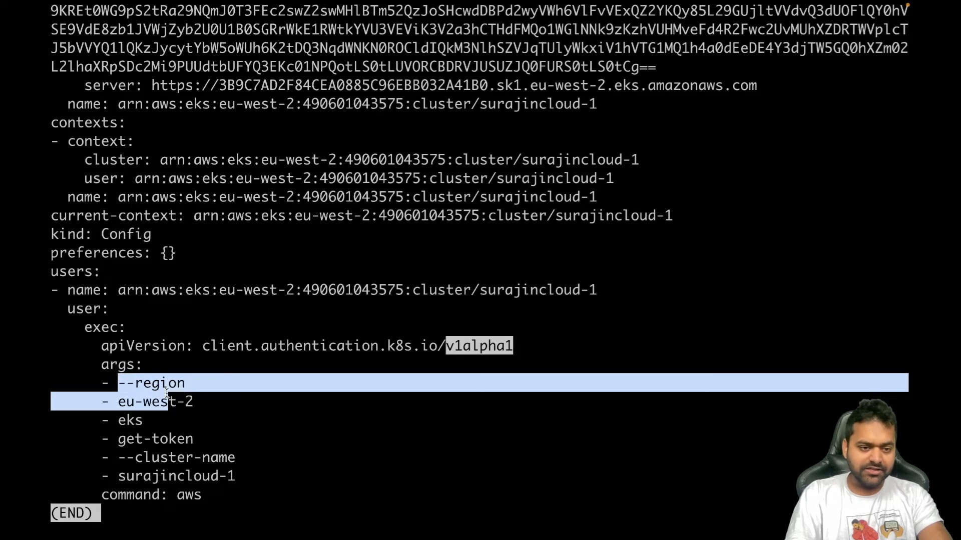
click(178, 408)
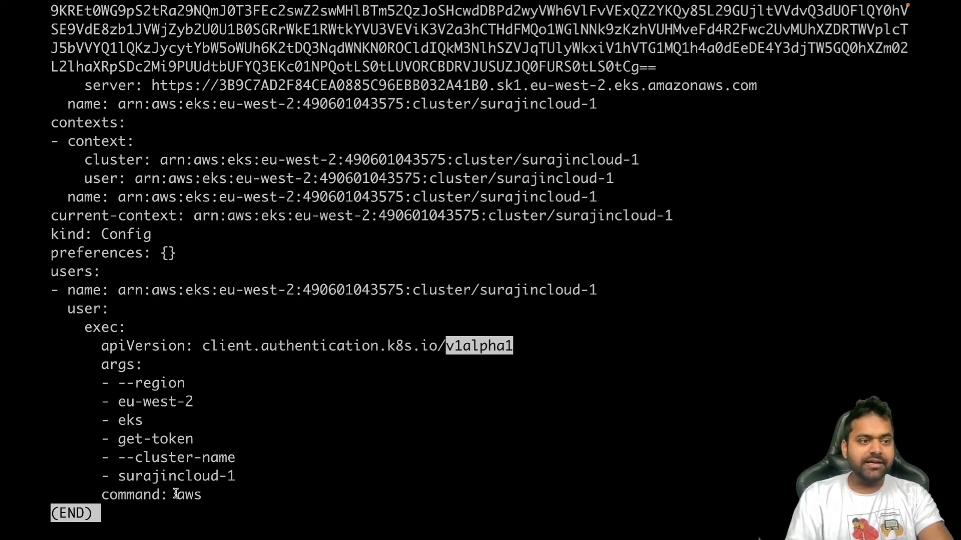
drag(175, 493, 201, 494)
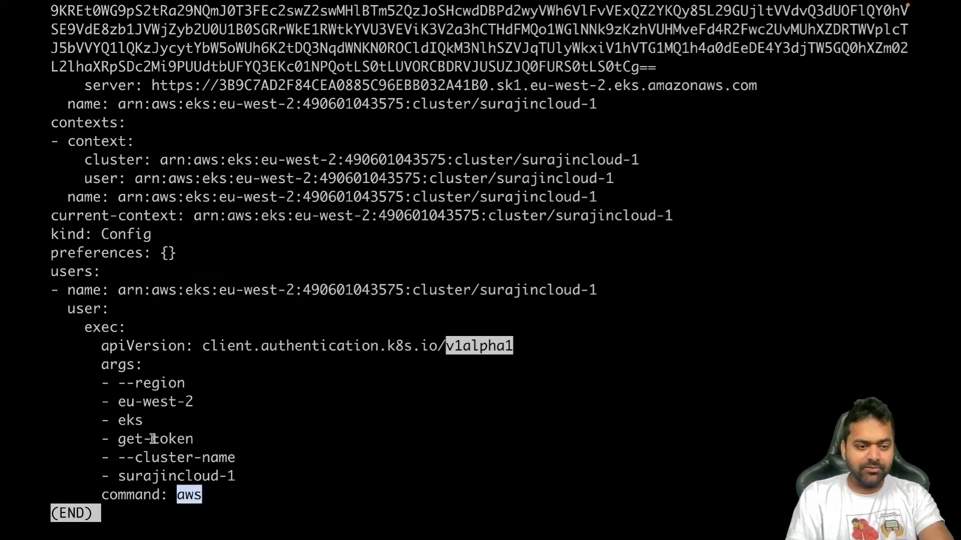
mouse_move(115, 420)
mouse_down()
mouse_move(137, 418)
mouse_move(167, 439)
mouse_up()
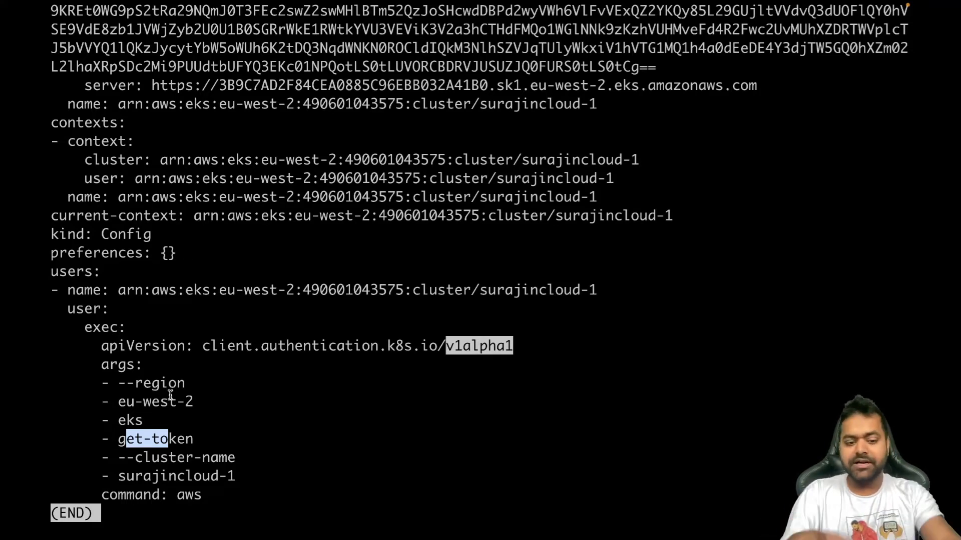
Quit the pager and start an aws eks get-token command, then abandon it.
key(q)
key(ctrl+l)
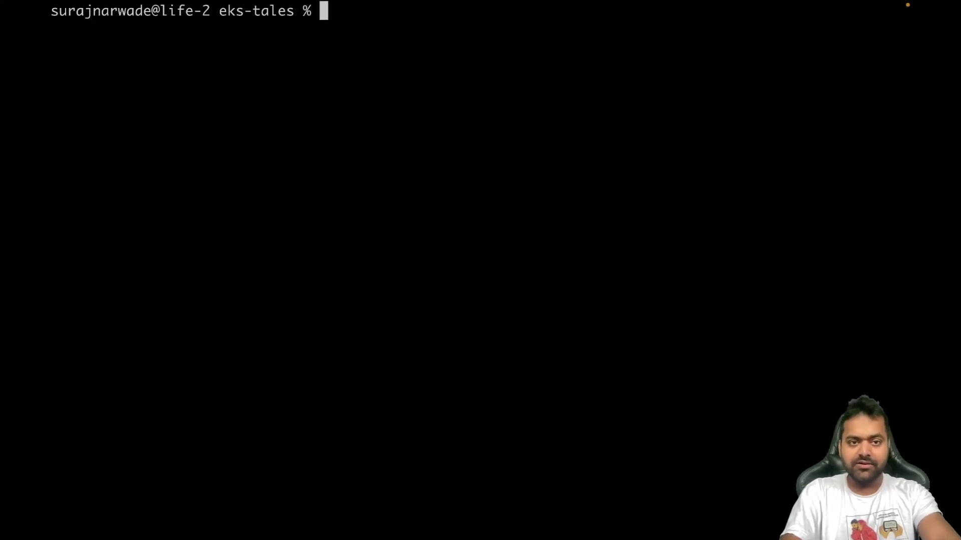
text(aws eks)
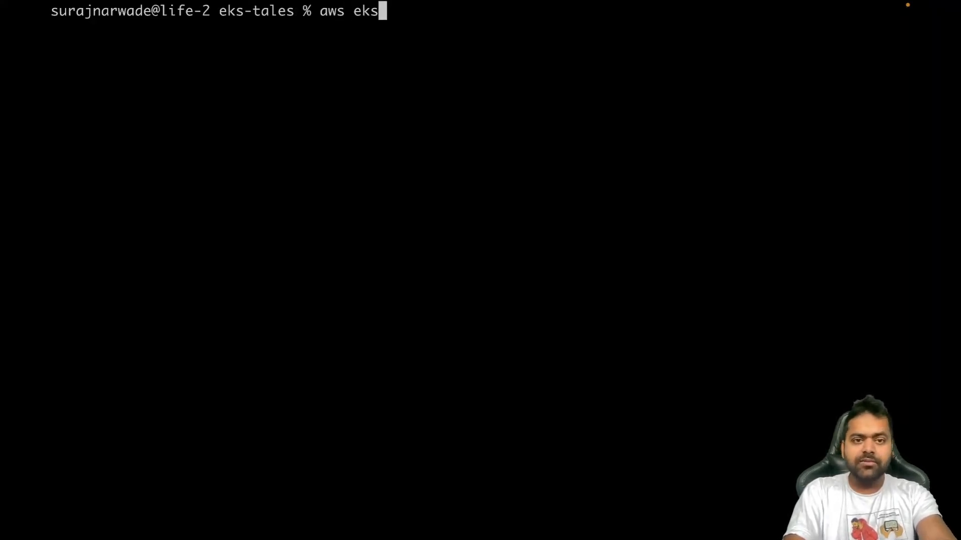
text( get-t)
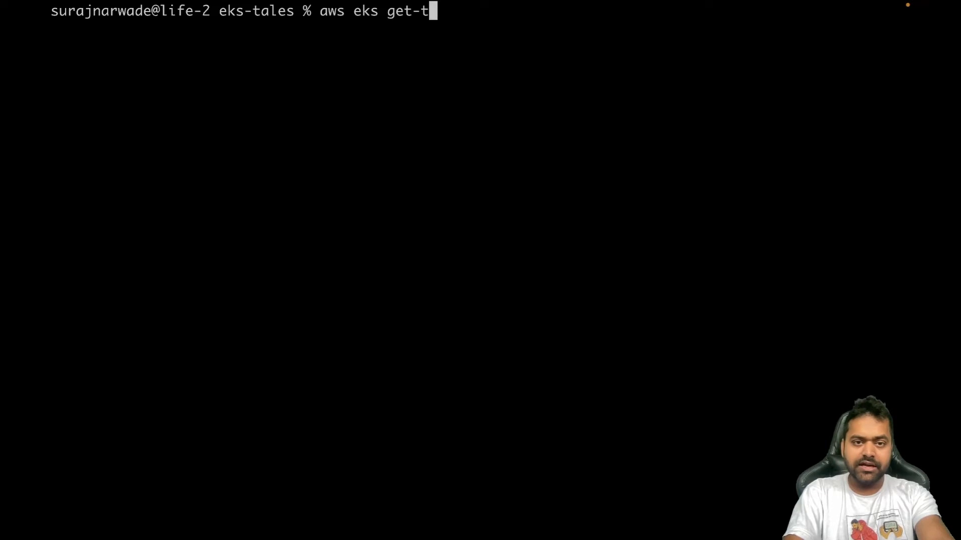
text(oken --re)
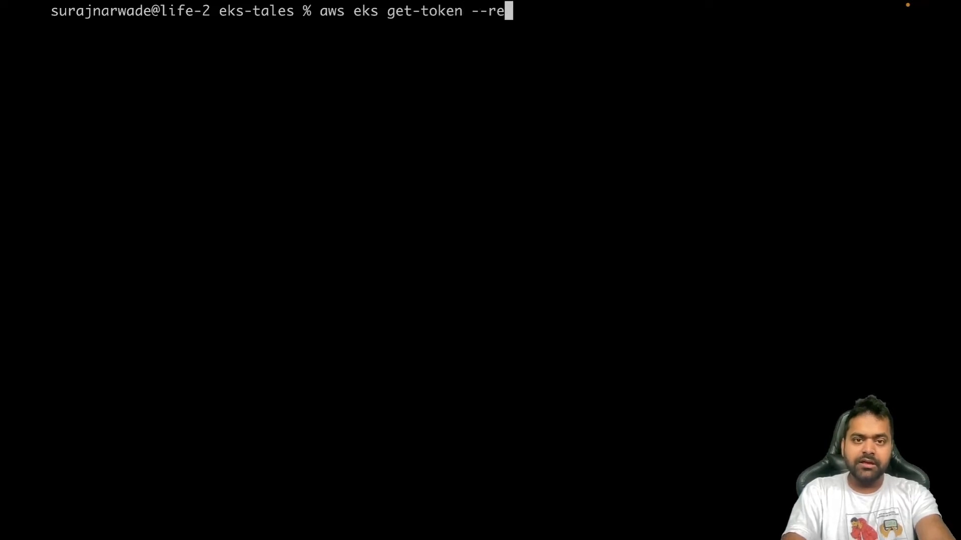
text(gion eu-wea)
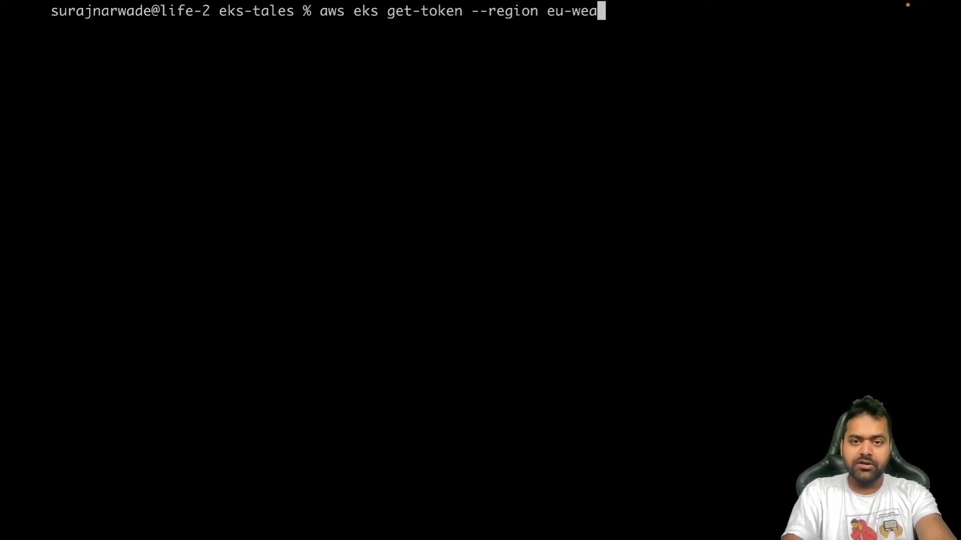
key(BackSpace)
text(st-2 )
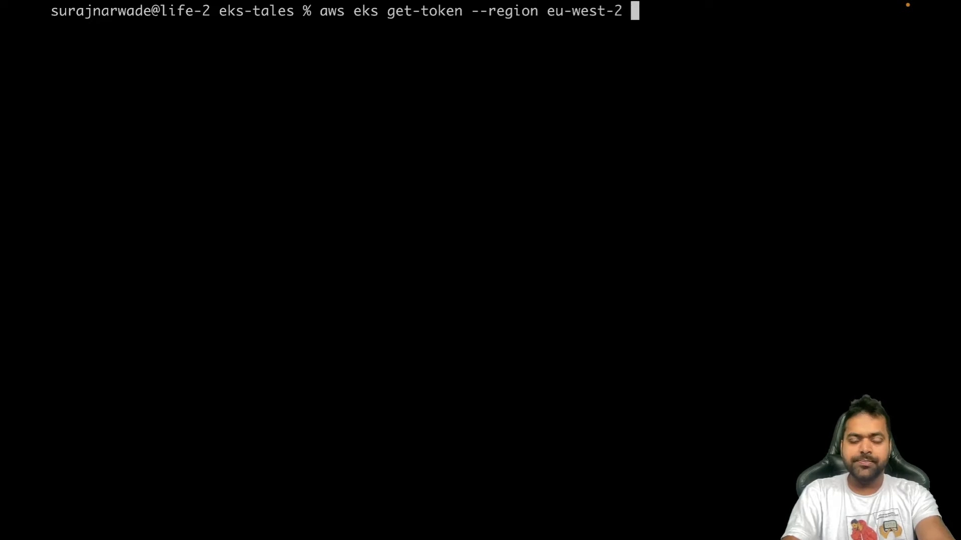
text(--c)
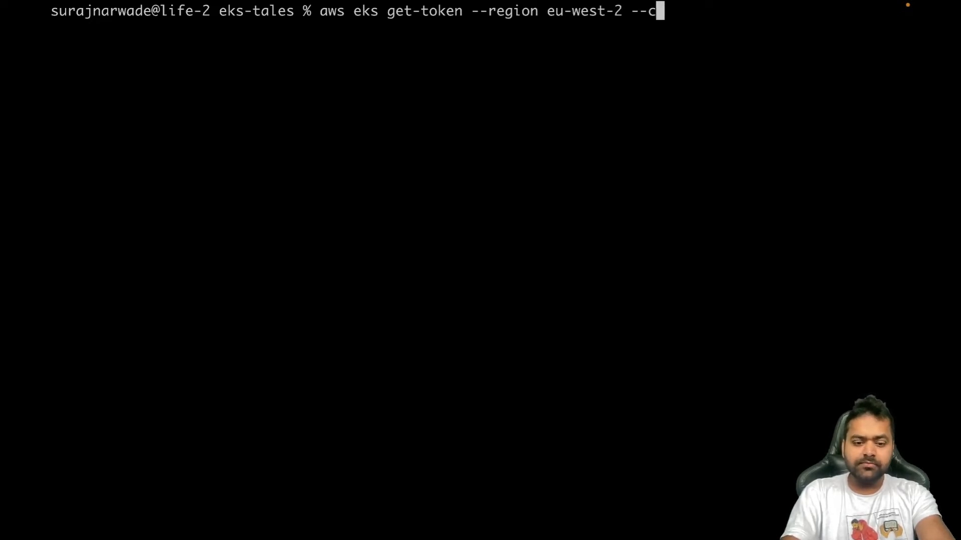
text(luster)
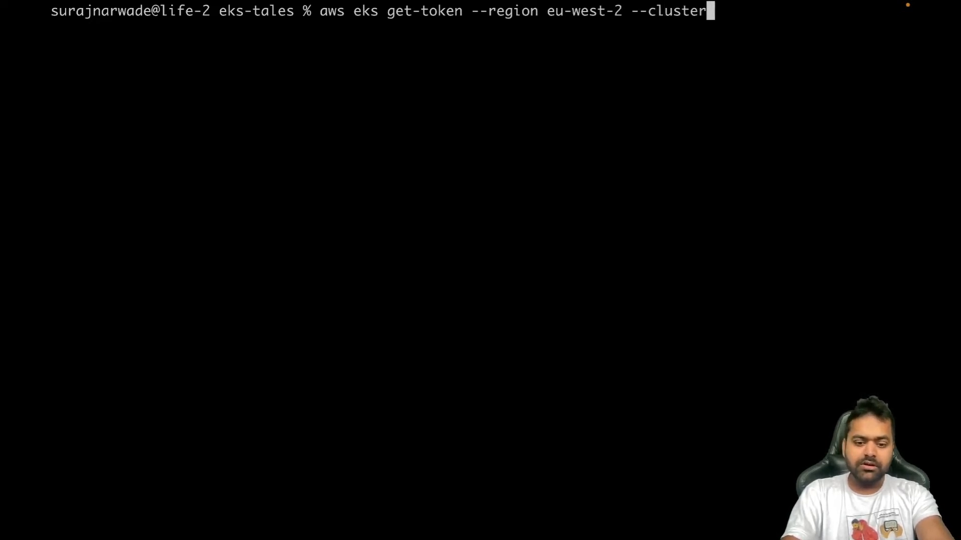
text(-)
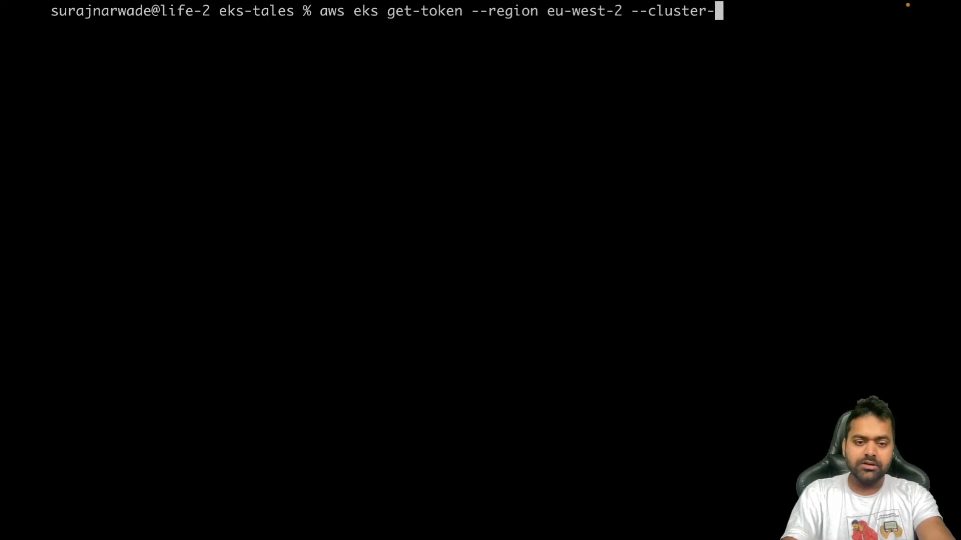
key(ctrl+c)
key(ctrl+l)
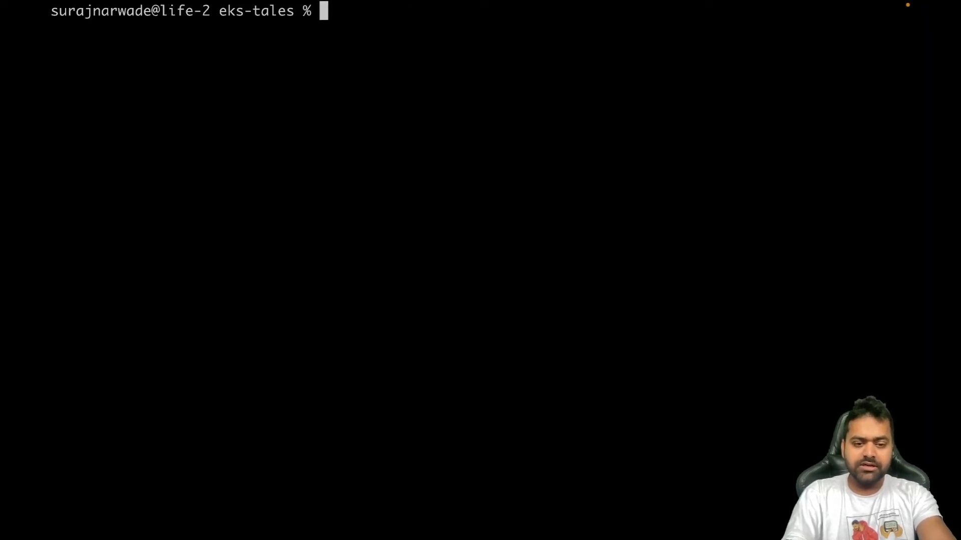
Reopen the kubeconfig in less to check the exec args, then clear the screen.
key(Up)
key(Up)
key(Down)
key(Return)
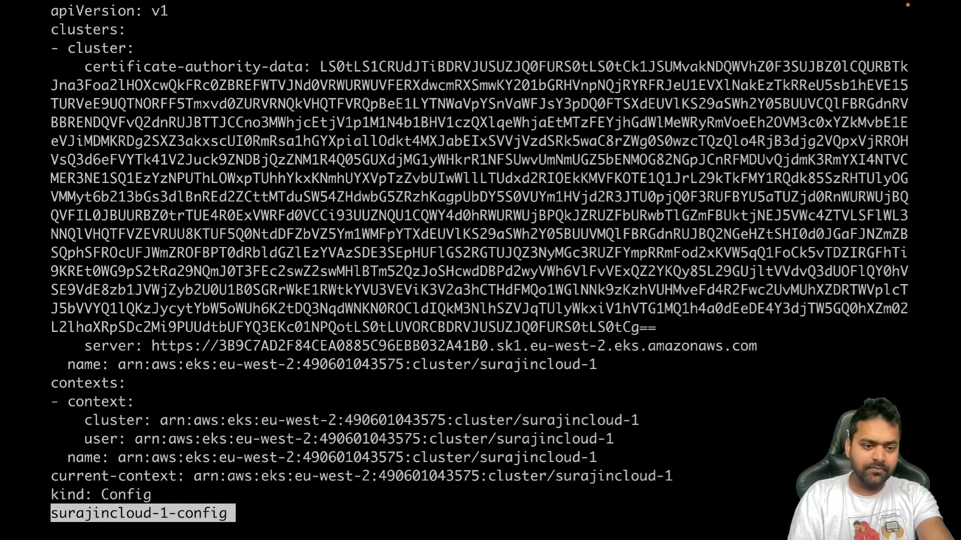
key(Down)
key(Down)
key(Down)
key(Down)
key(Down)
key(Down)
key(Down)
key(Down)
key(Down)
key(Down)
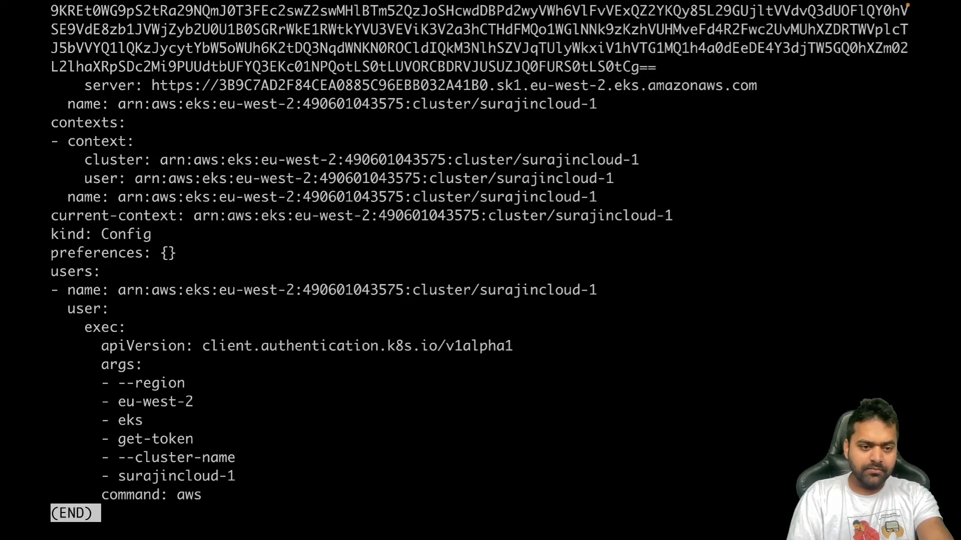
text(ql)
key(BackSpace)
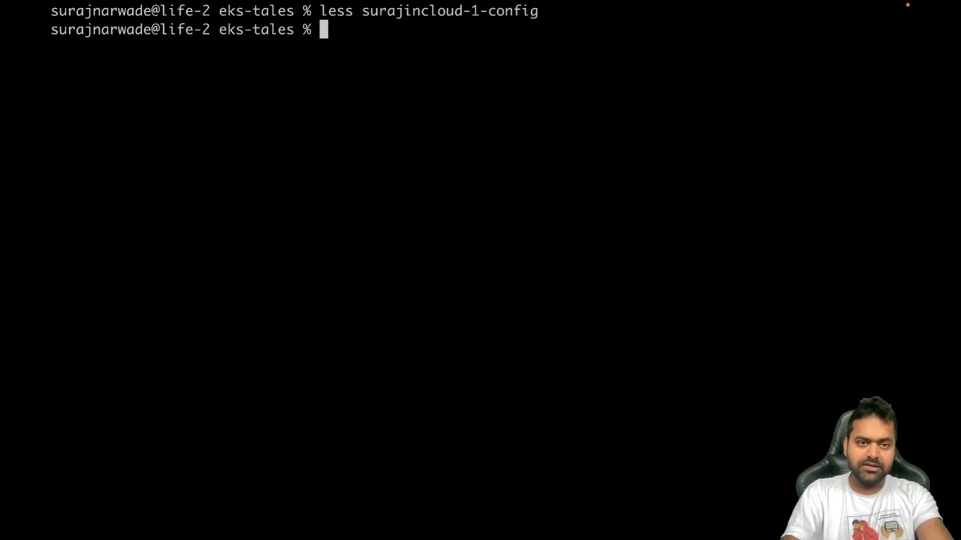
key(ctrl+l)
text(aw)
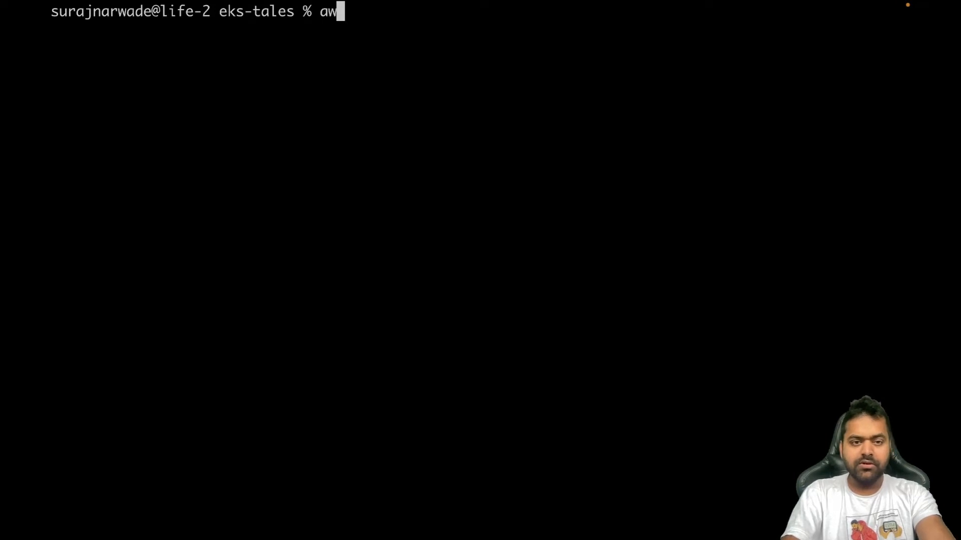
text(s eks get-to)
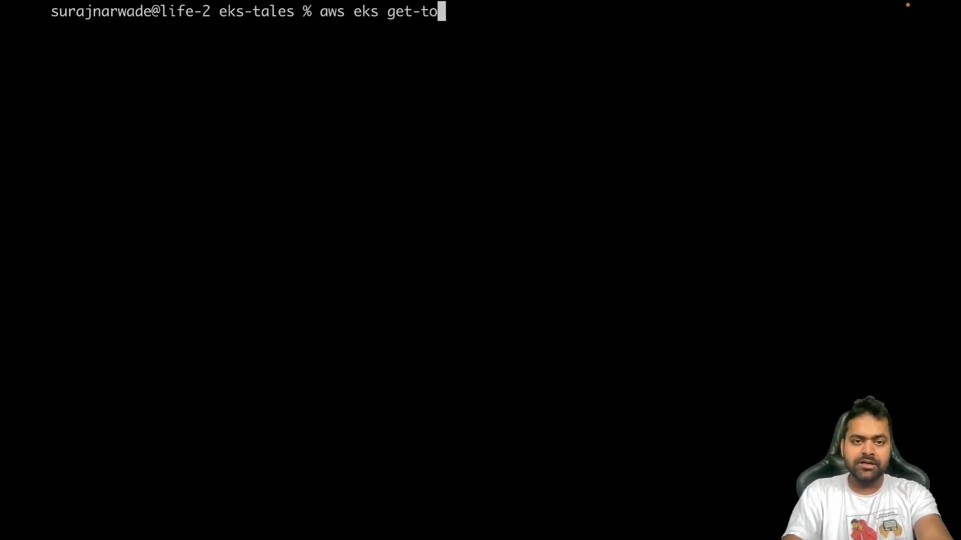
text(ken --region)
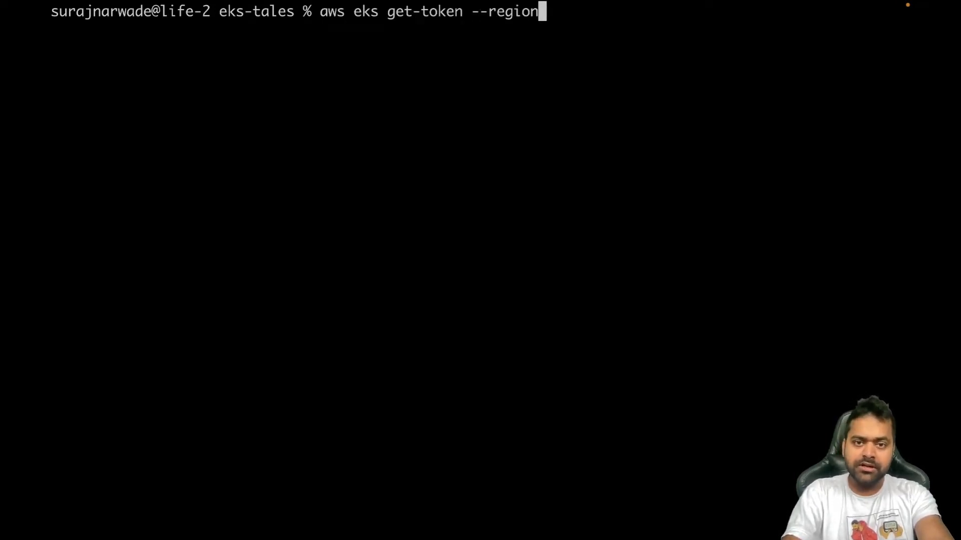
text( euwes)
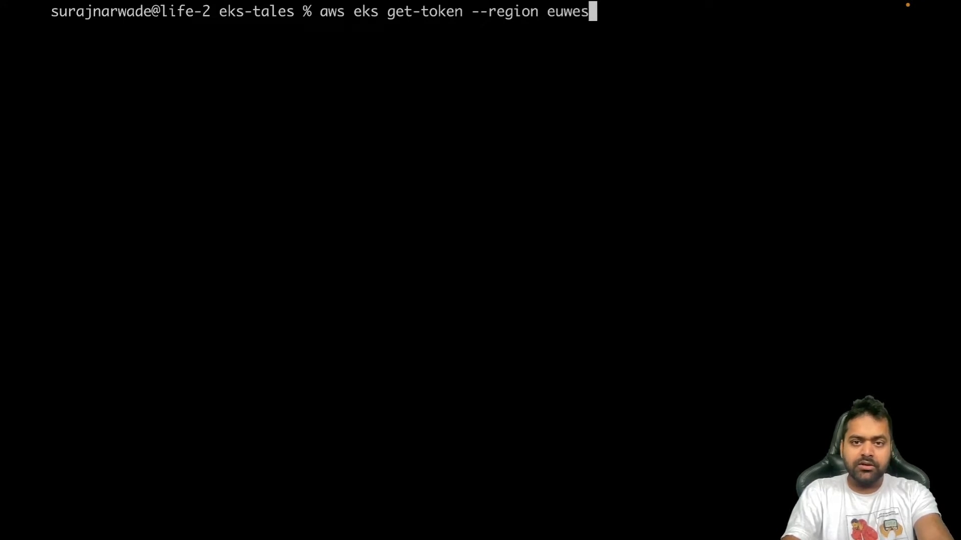
Run aws eks get-token --region eu-west-2 --cluster-name surajincloud-1, printing the ExecCredential token, and recall it.
key(BackSpace)
key(BackSpace)
key(BackSpace)
text(-westy)
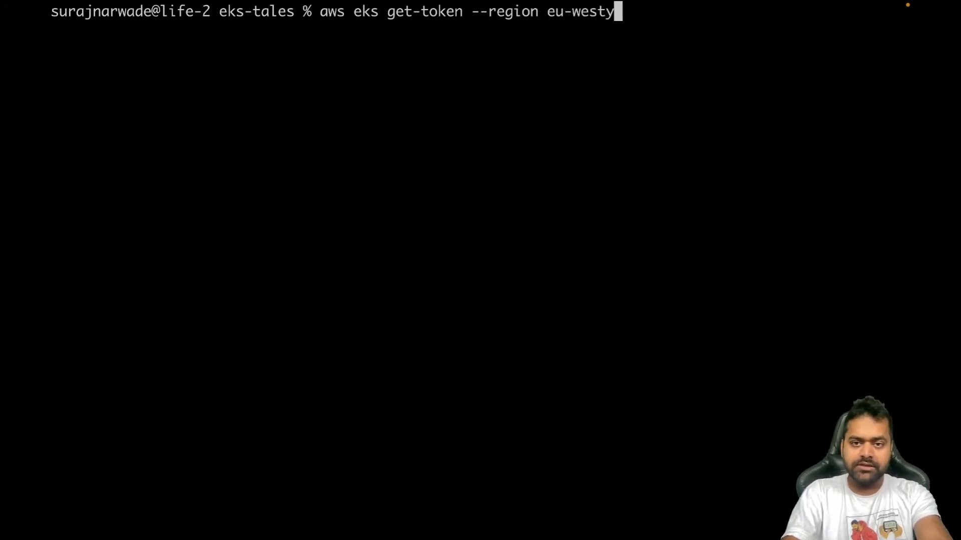
key(BackSpace)
text(-2 -)
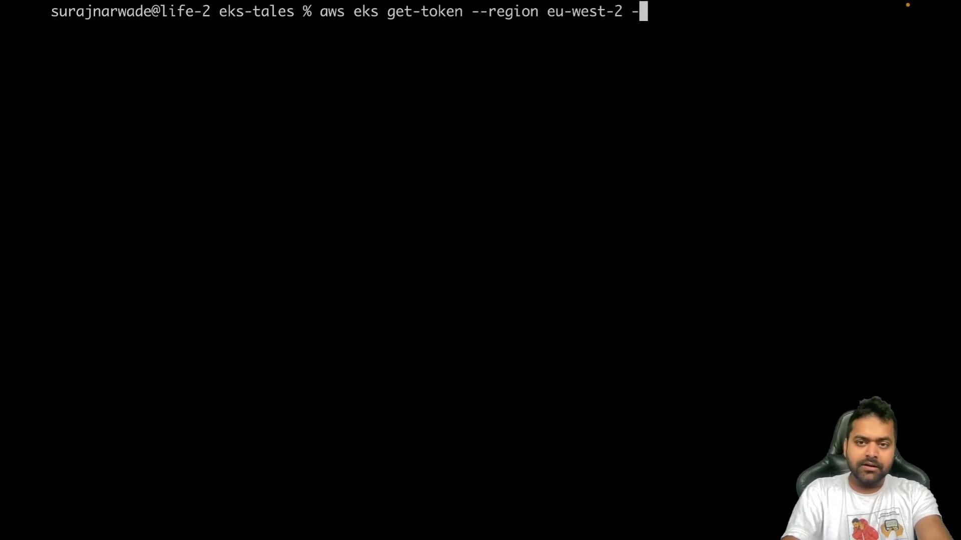
text(-cluster-na)
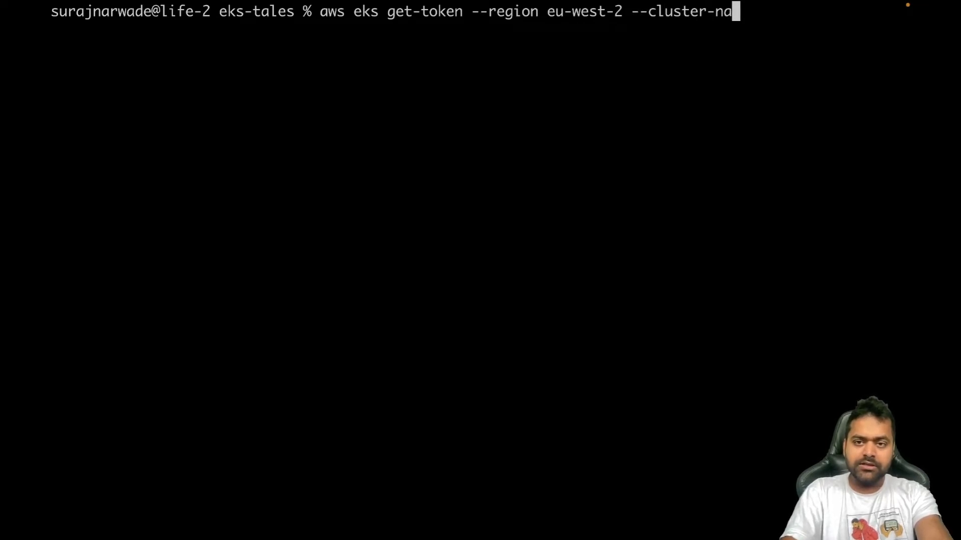
text(me suraj)
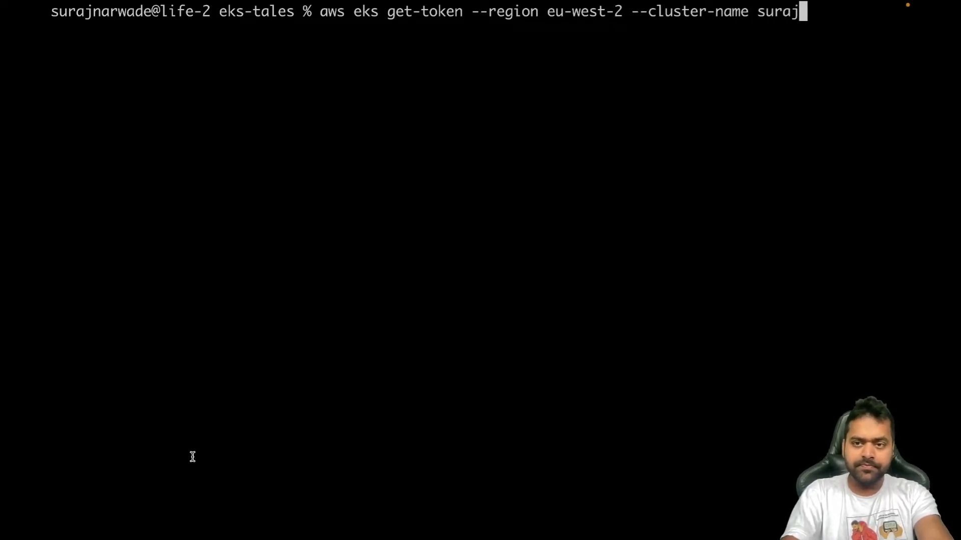
text(incloud-)
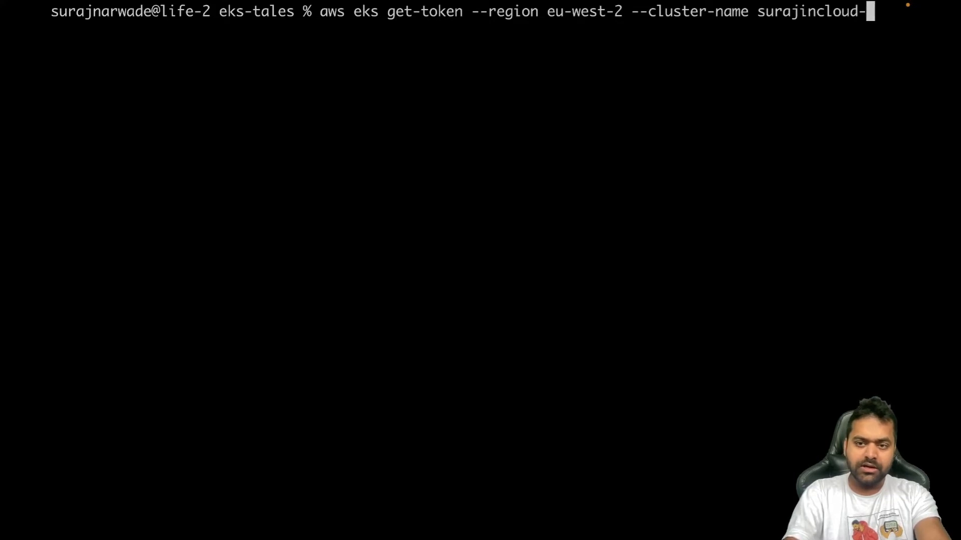
text(1)
key(Return)
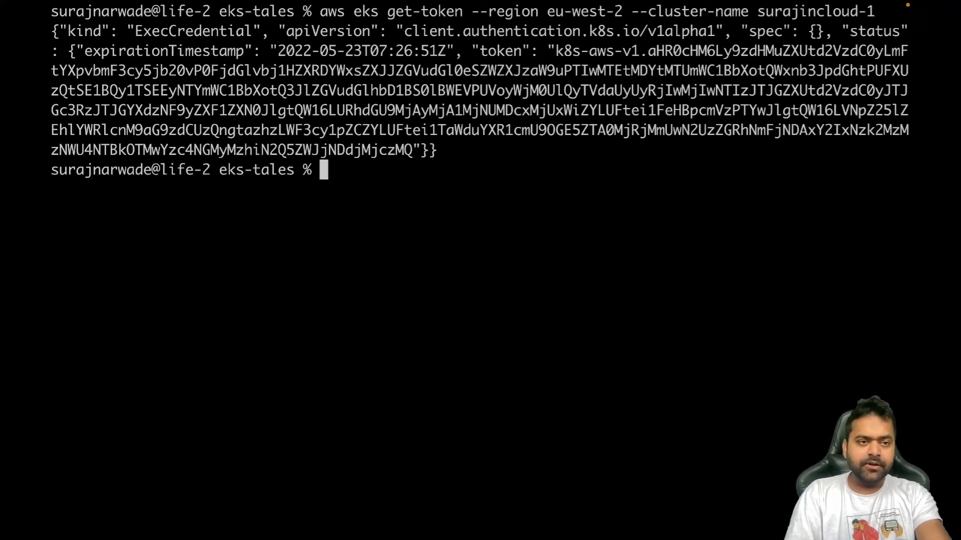
key(ctrl+l)
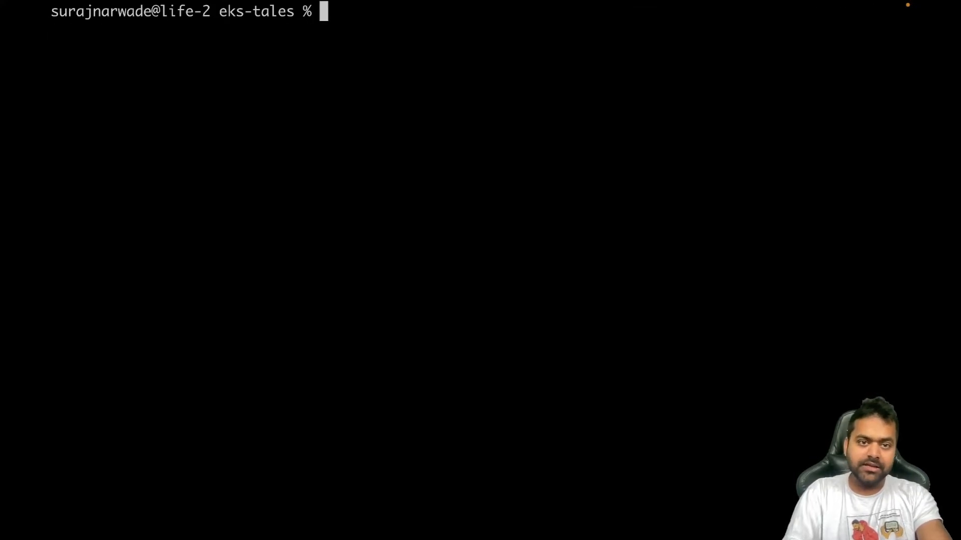
key(Up)
text(| )
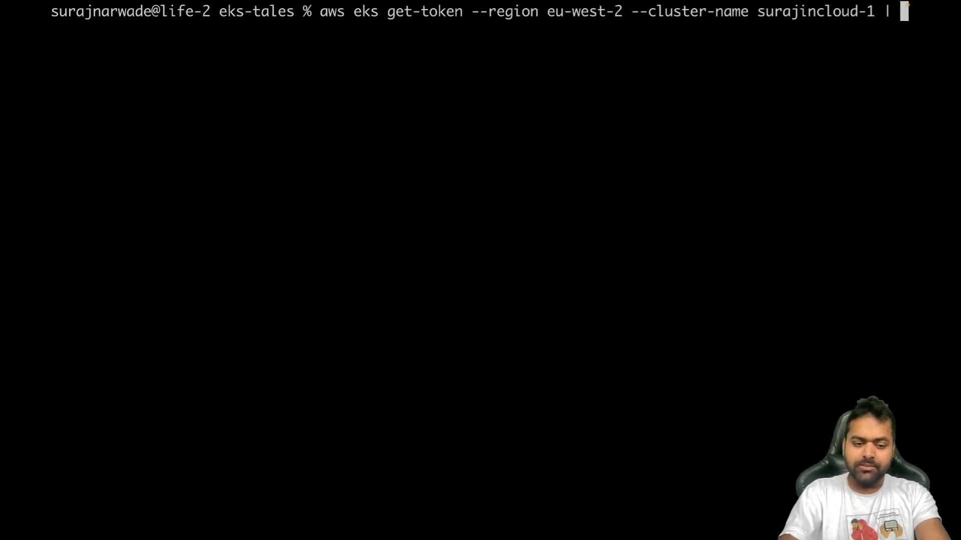
text(jq)
Pipe get-token through jq and highlight kind ExecCredential, apiVersion, empty spec and the k8s-aws-v1 token.
key(Return)
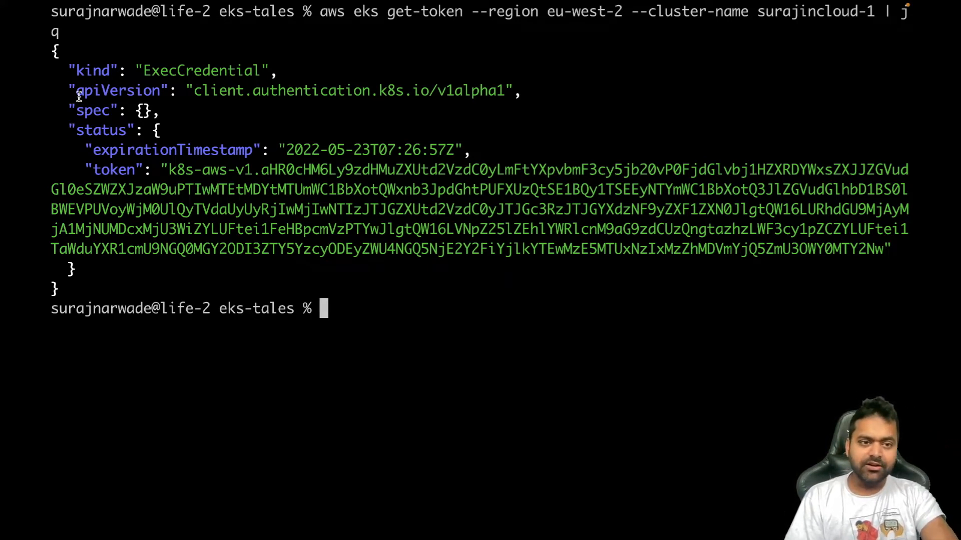
double_click(192, 73)
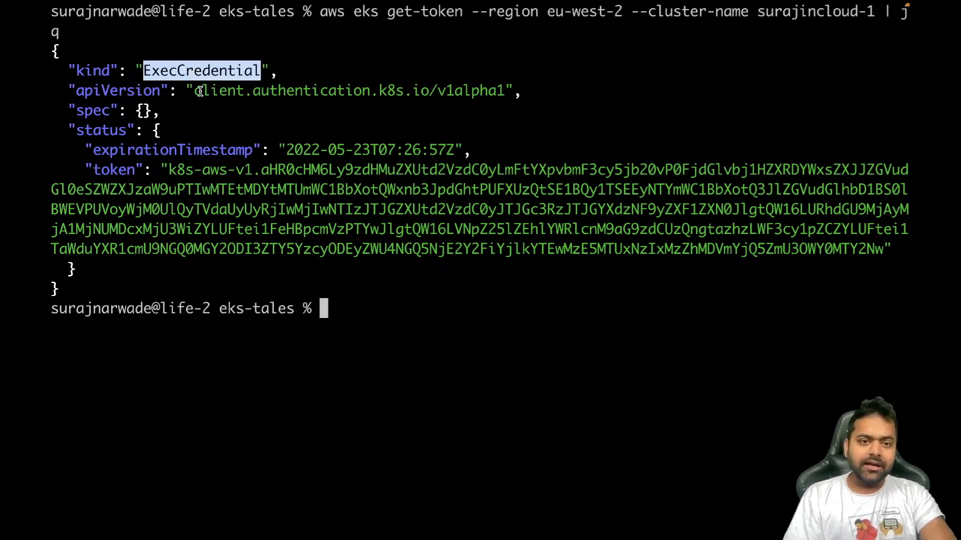
triple_click(197, 90)
click(395, 106)
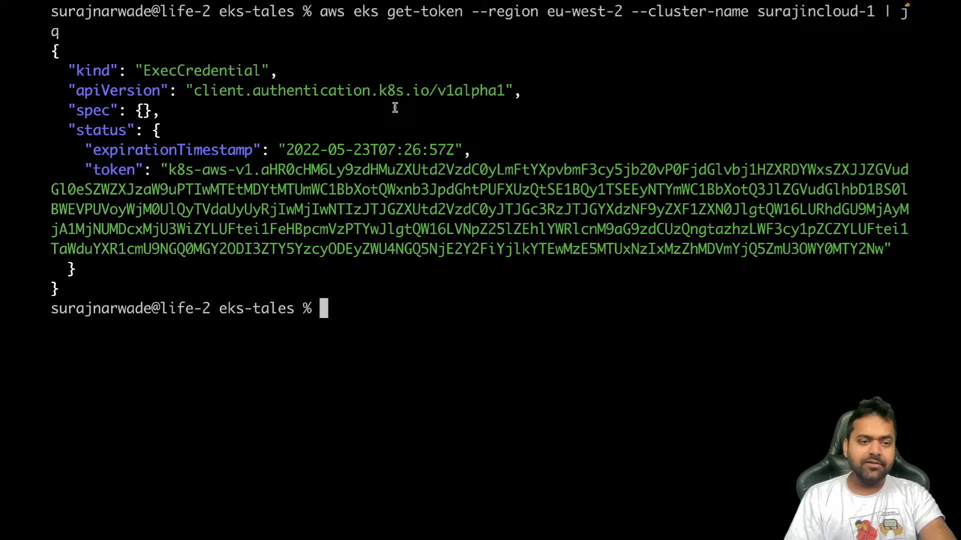
drag(159, 111, 114, 109)
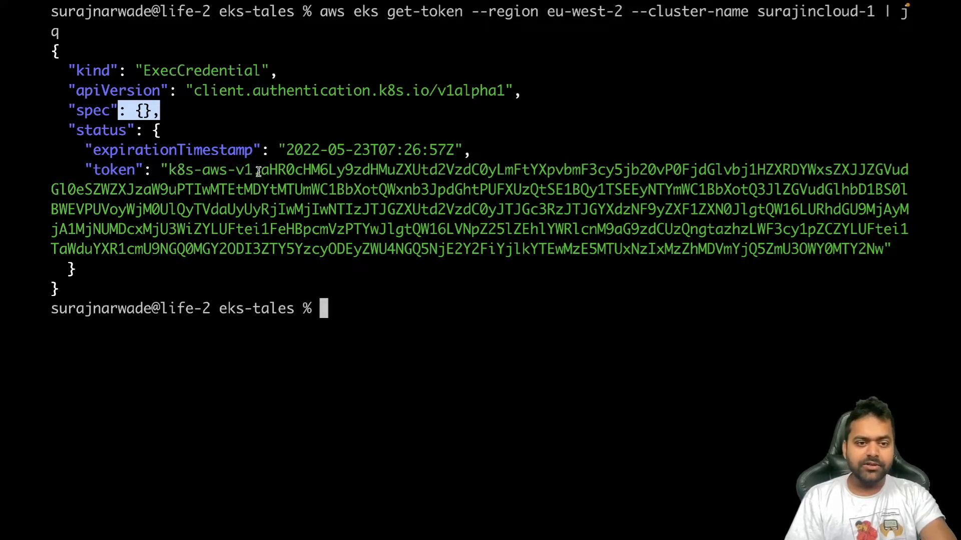
drag(260, 169, 766, 279)
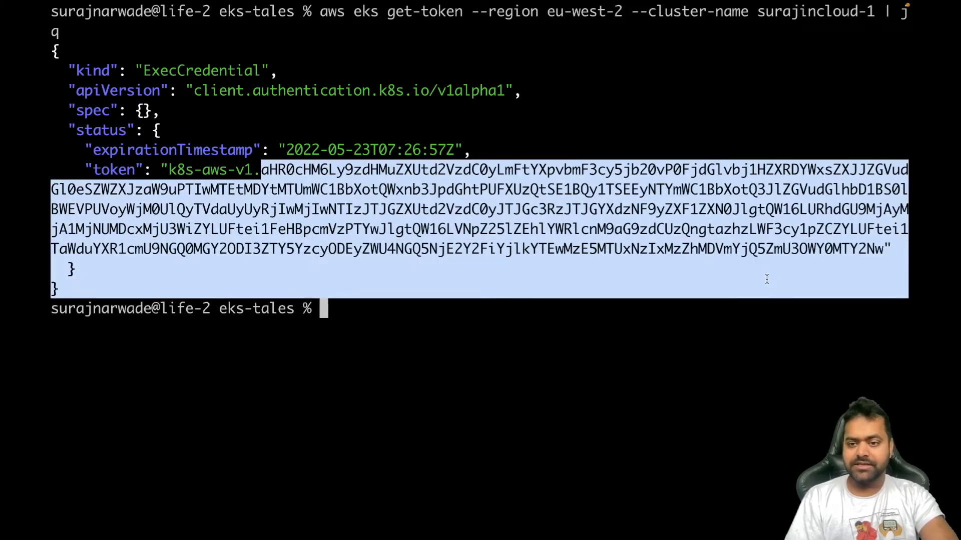
click(794, 259)
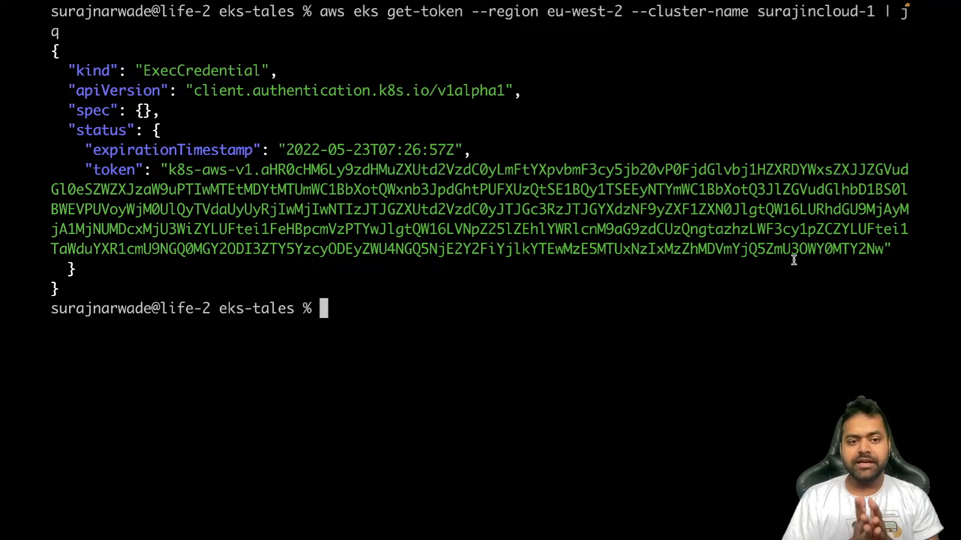
text(k)
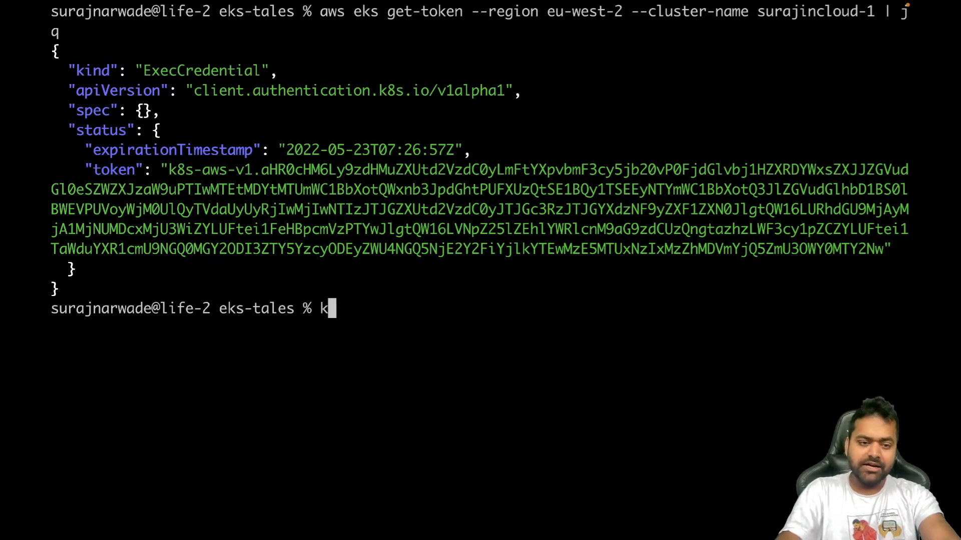
text(ubectl get ns)
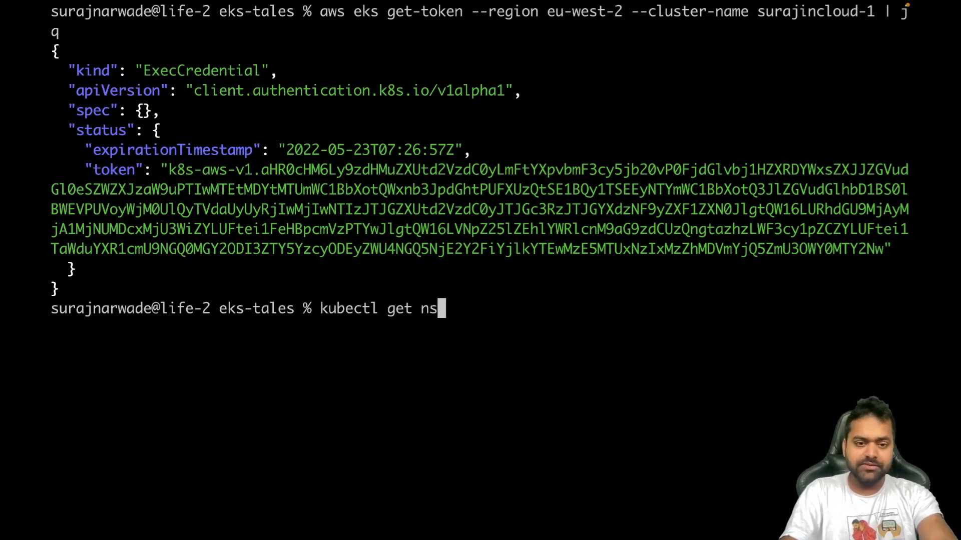
Run kubectl get ns listing six namespaces, highlight the get-token command and token, then clear.
key(Return)
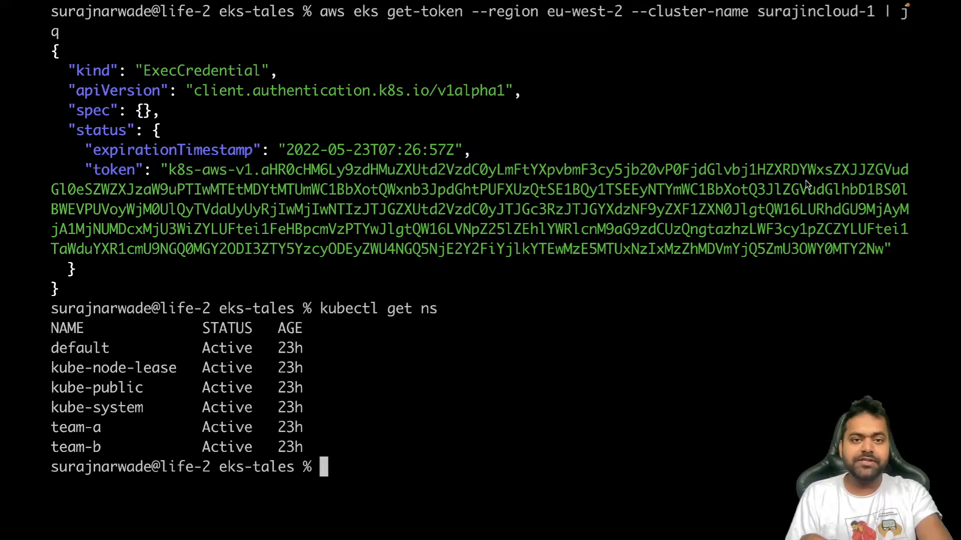
drag(321, 13, 327, 25)
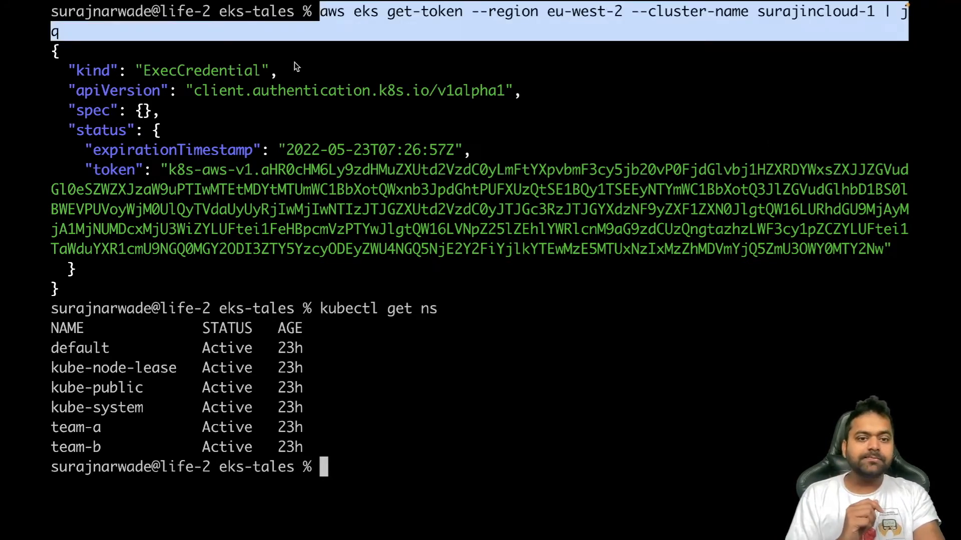
drag(172, 170, 223, 233)
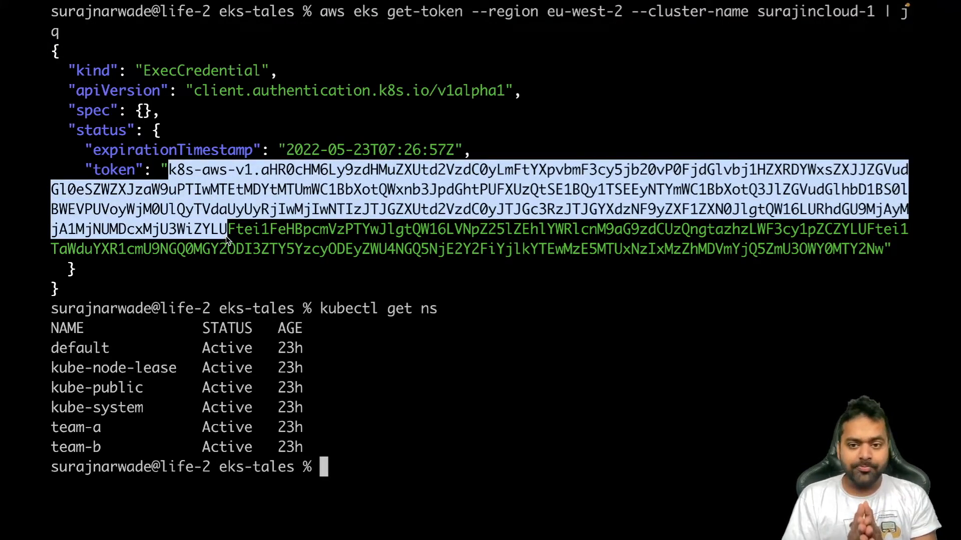
click(322, 15)
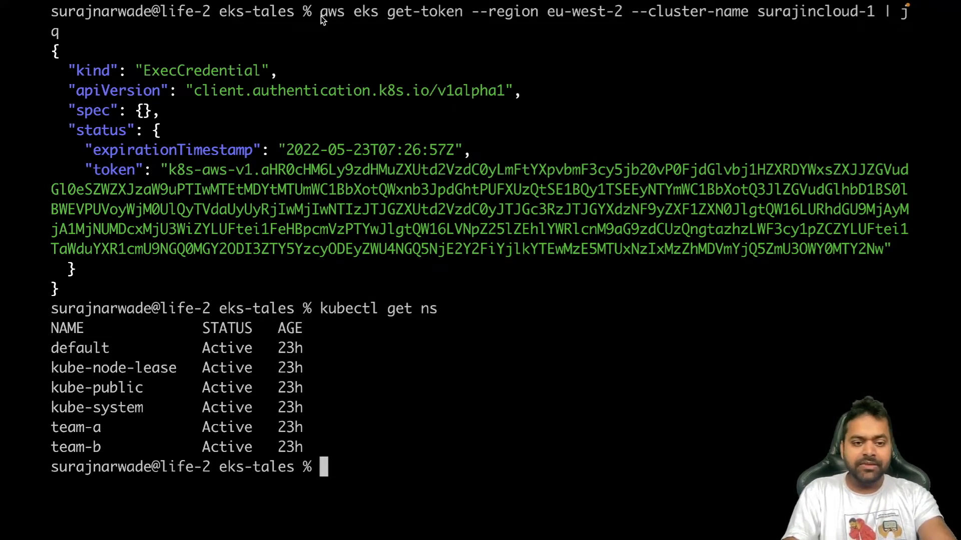
key(ctrl+l)
text(kubectl )
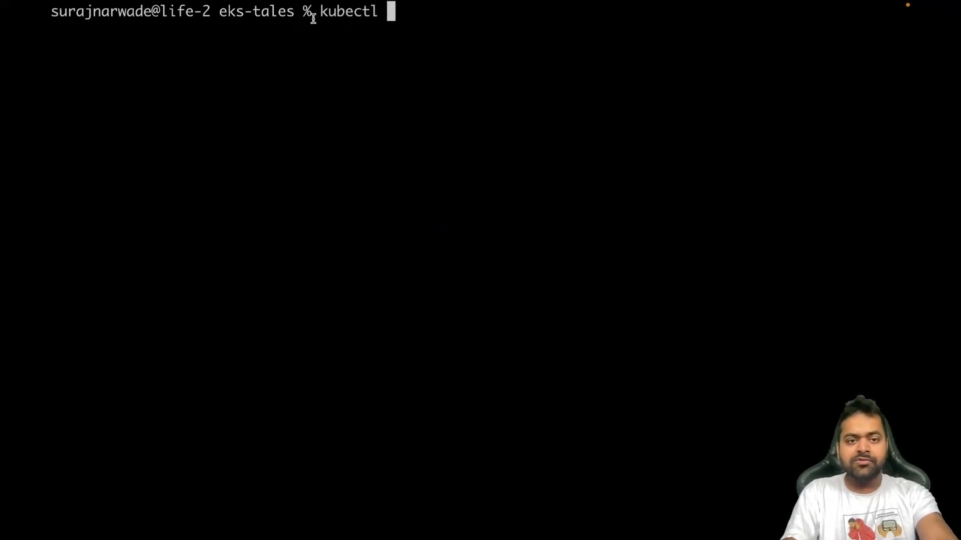
text(get ns -v)
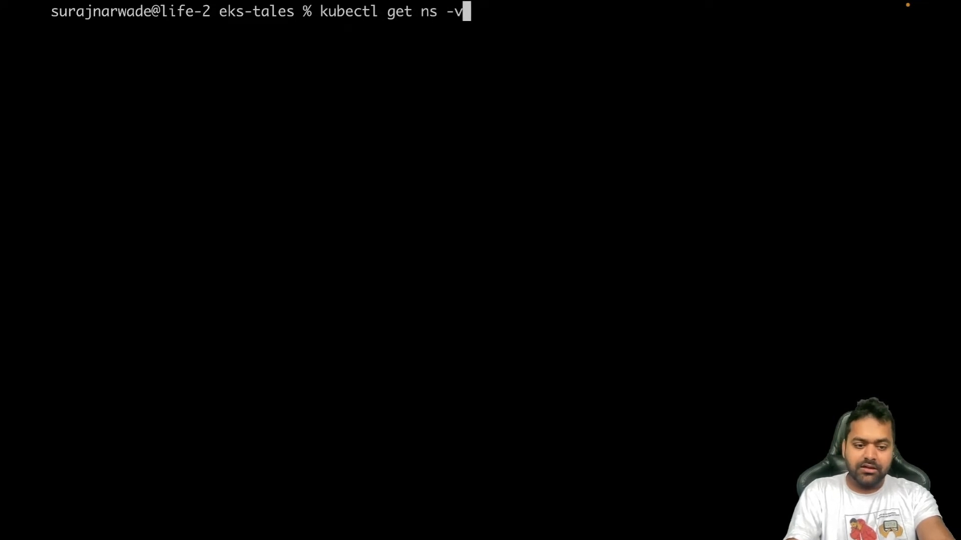
text(8)
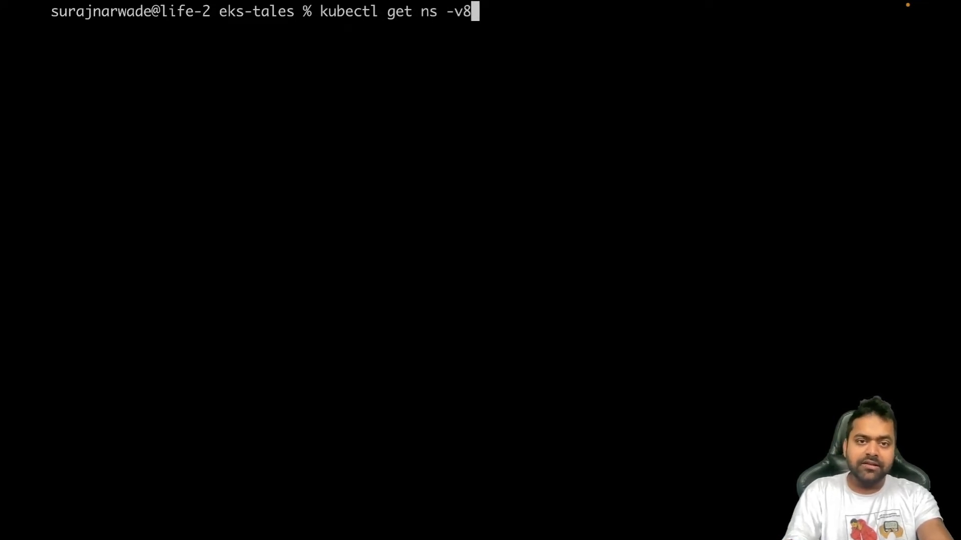
Run kubectl get ns -v8 and highlight the config file, GET request URL, request headers and 200 OK response.
key(Return)
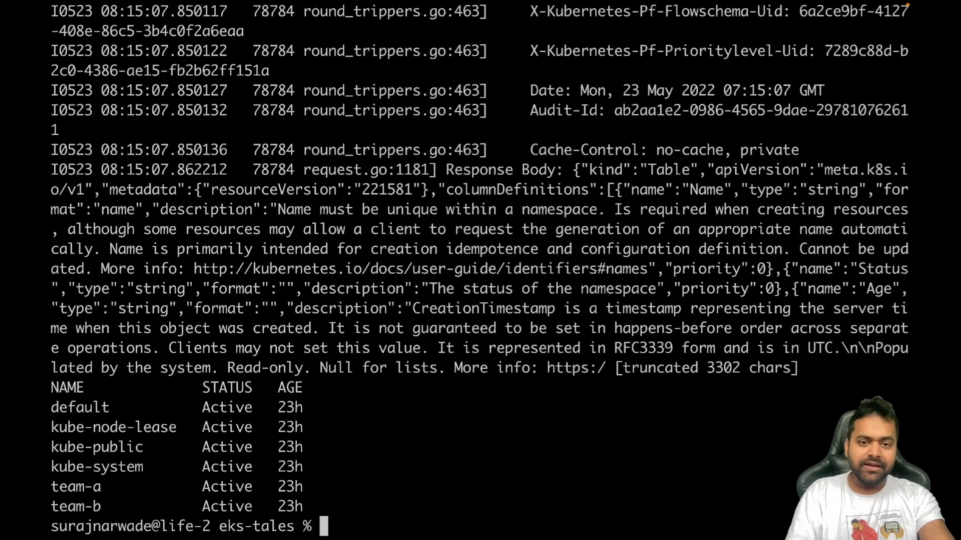
scroll(388, 192, up, 10)
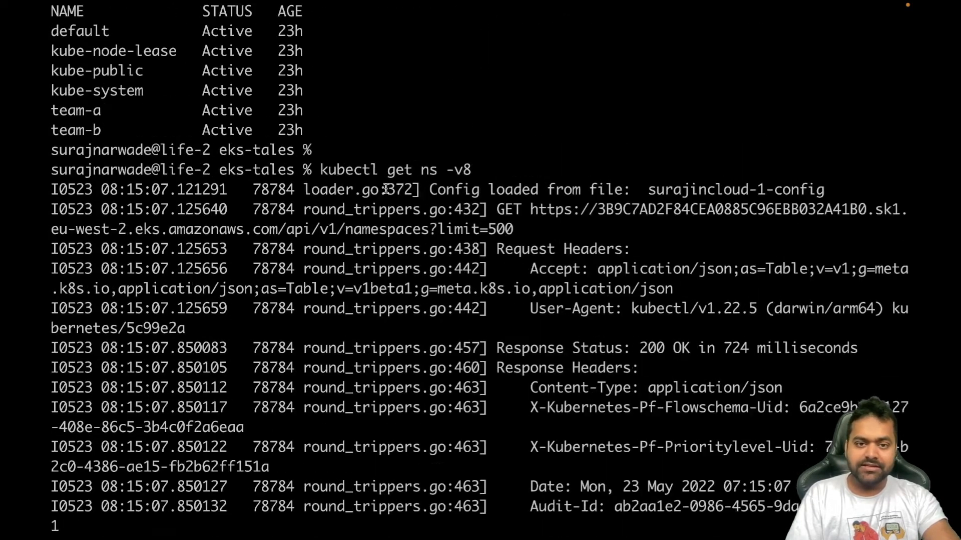
scroll(385, 188, up, 5)
scroll(385, 189, down, 5)
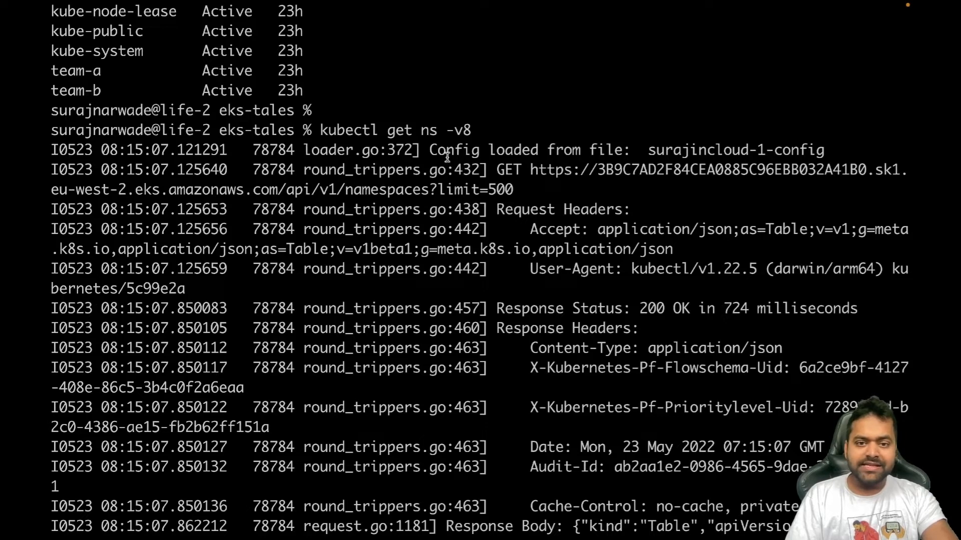
mouse_move(425, 150)
mouse_down()
mouse_move(459, 149)
mouse_move(528, 182)
mouse_up()
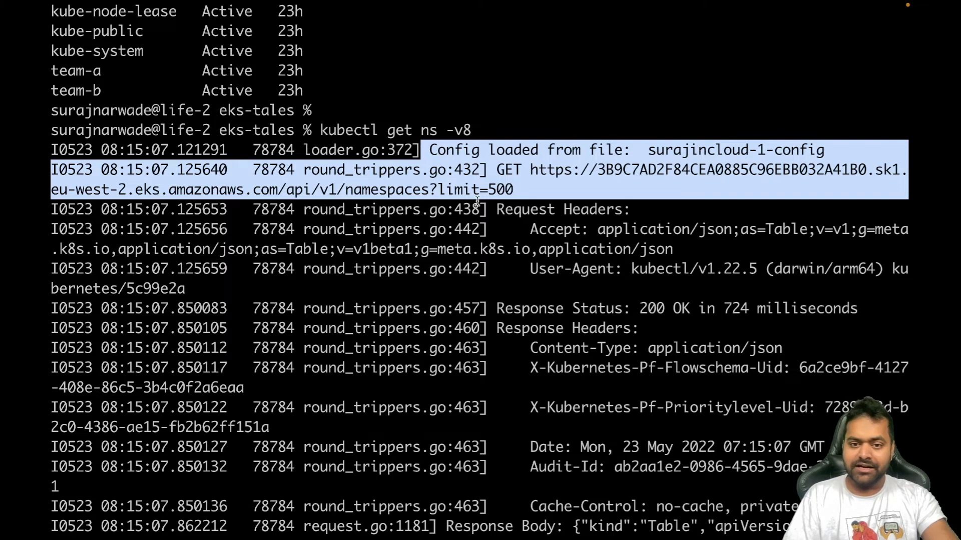
drag(488, 209, 568, 316)
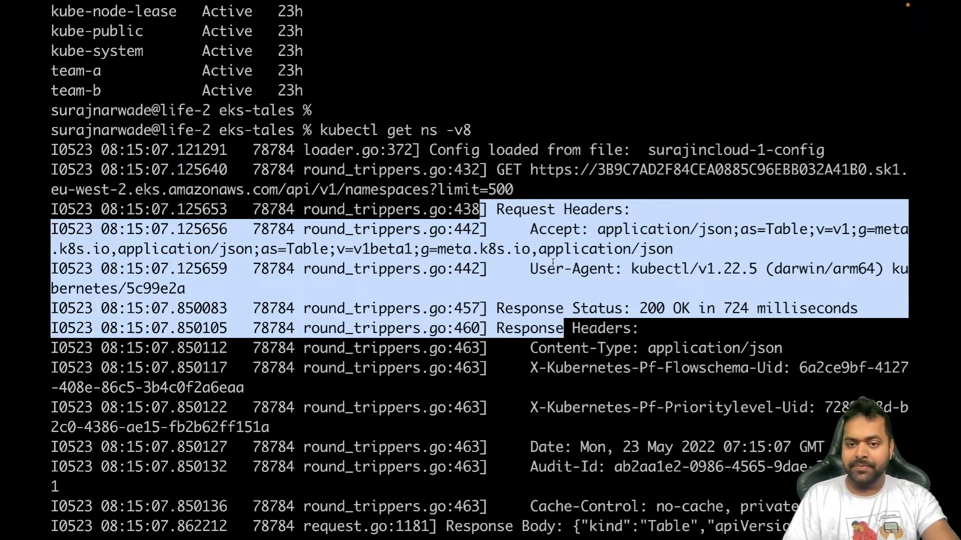
click(549, 245)
drag(530, 268, 496, 190)
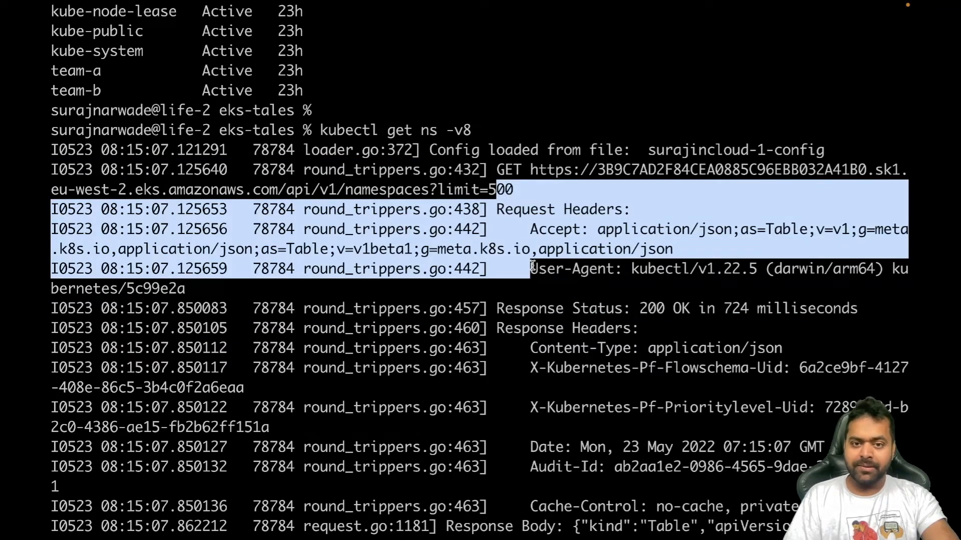
Rerun kubectl get ns at verbosity 9 to expose the equivalent curl request.
key(ctrl+l)
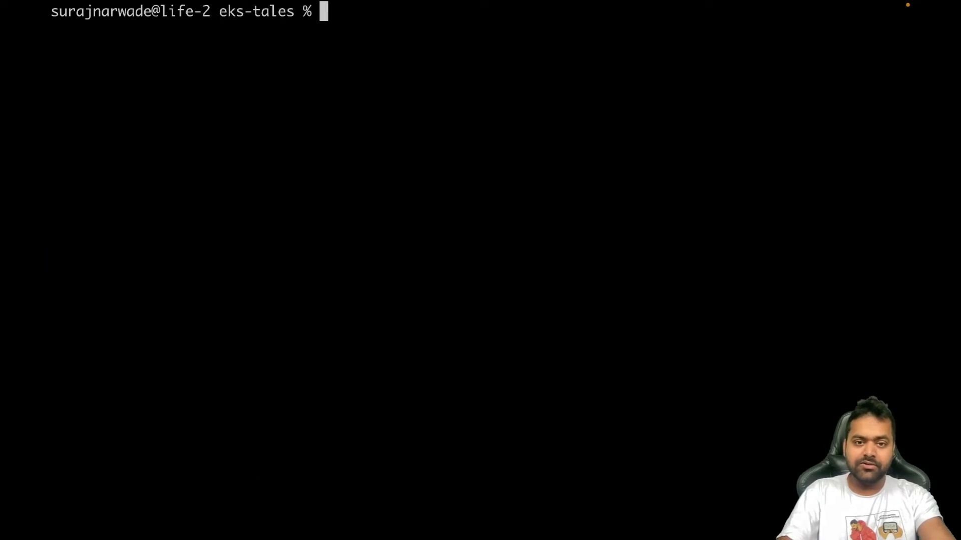
key(Up)
key(BackSpace)
text(9)
key(Return)
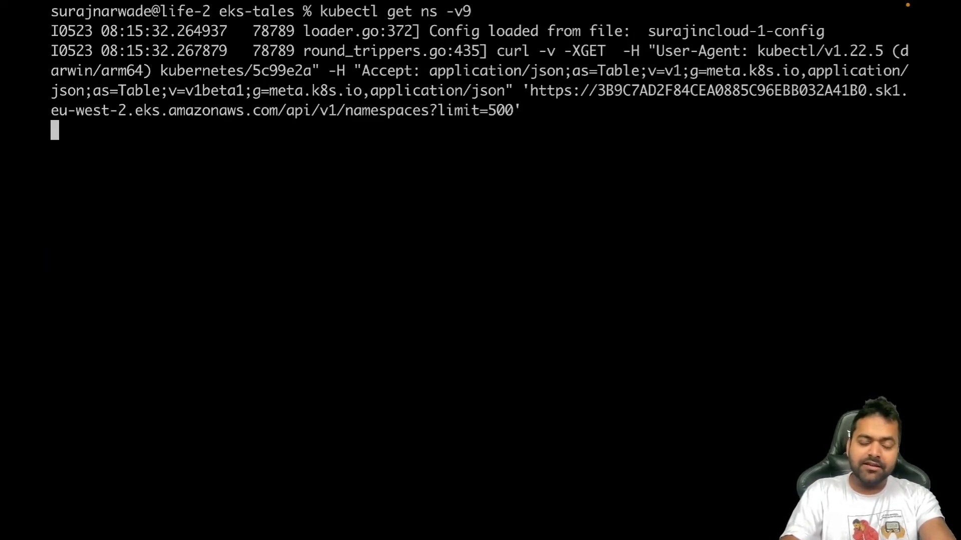
scroll(452, 183, up, 2)
scroll(453, 183, up, 5)
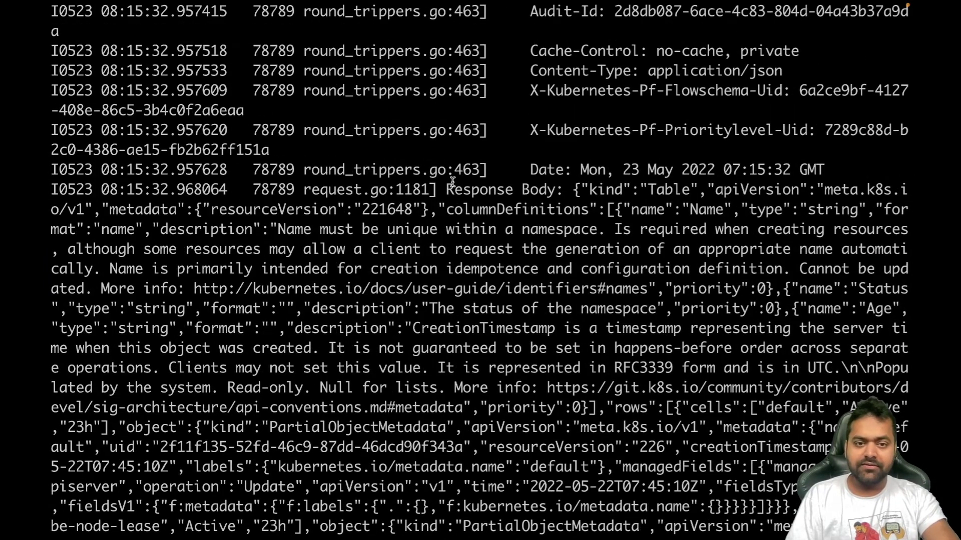
scroll(453, 183, up, 5)
scroll(453, 183, up, 3)
scroll(453, 182, down, 5)
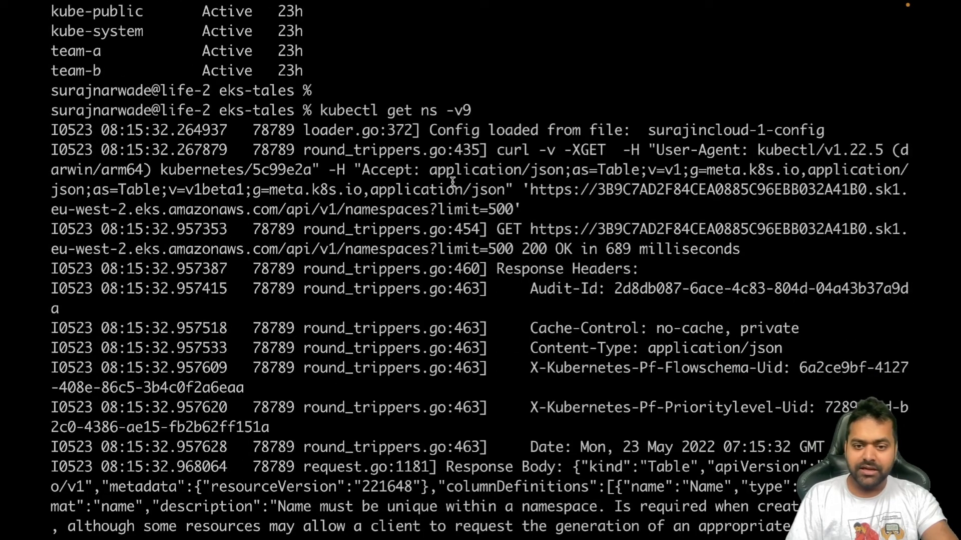
Select the logged curl request line, then clear the screen with the command recalled.
triple_click(533, 169)
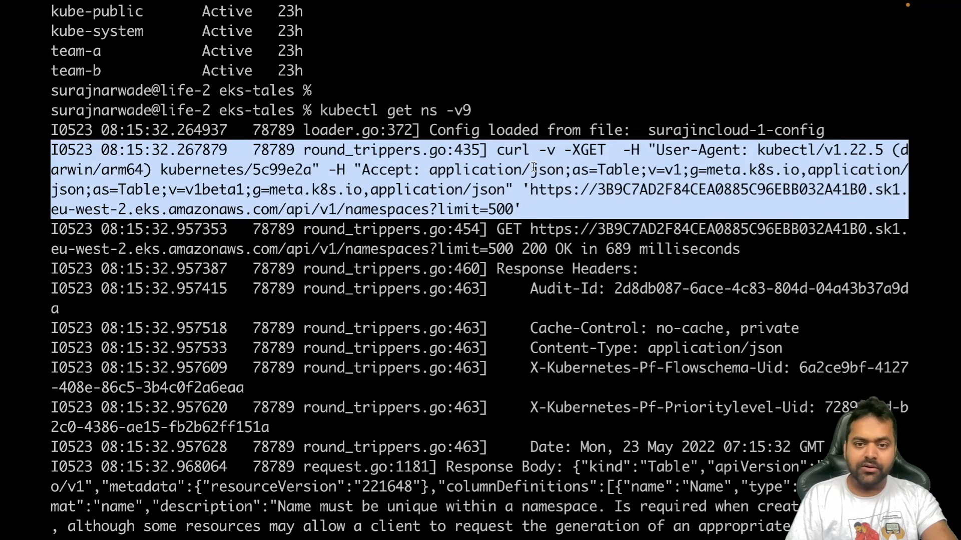
scroll(533, 168, down, 5)
scroll(533, 169, down, 2)
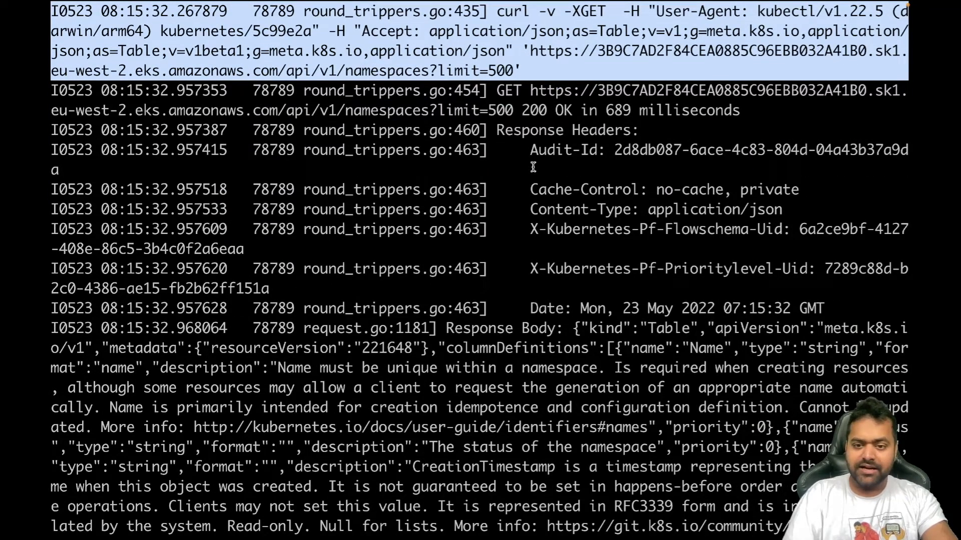
key(ctrl+l)
key(Up)
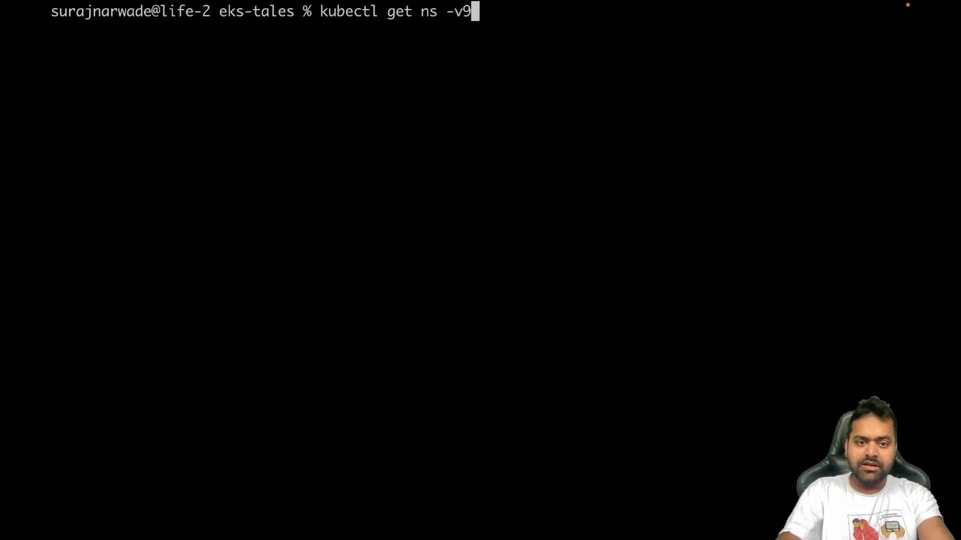
Rerun kubectl get ns at verbosity 10, logging cached discovery files and the namespace table.
key(BackSpace)
text(10)
key(Return)
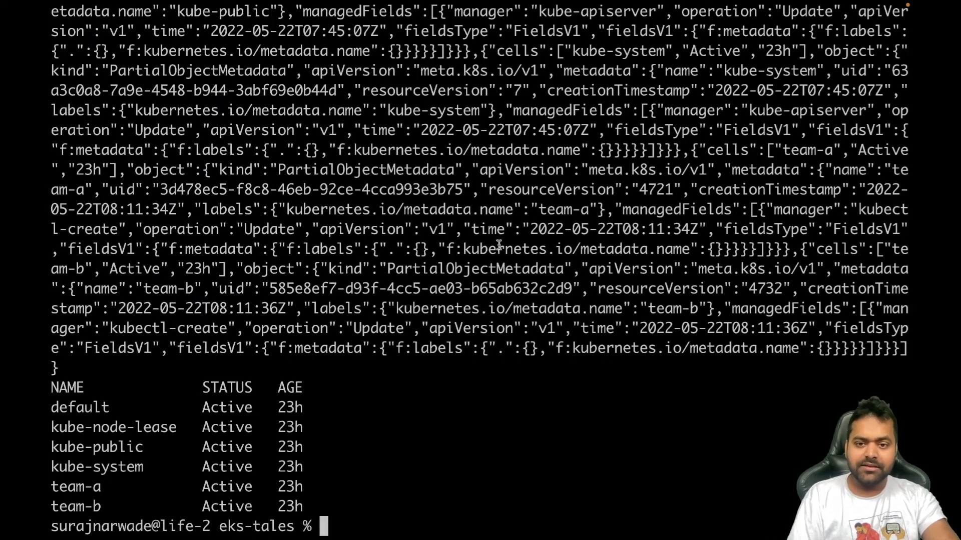
scroll(499, 245, up, 5)
scroll(499, 244, up, 5)
scroll(500, 244, up, 4)
scroll(499, 245, up, 3)
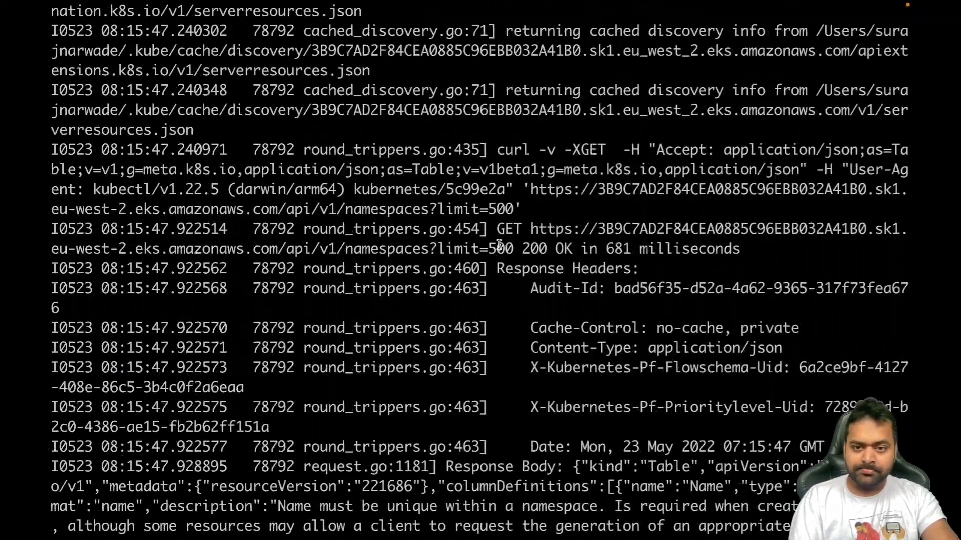
scroll(499, 244, up, 5)
scroll(499, 245, up, 3)
scroll(499, 244, up, 3)
scroll(499, 244, up, 2)
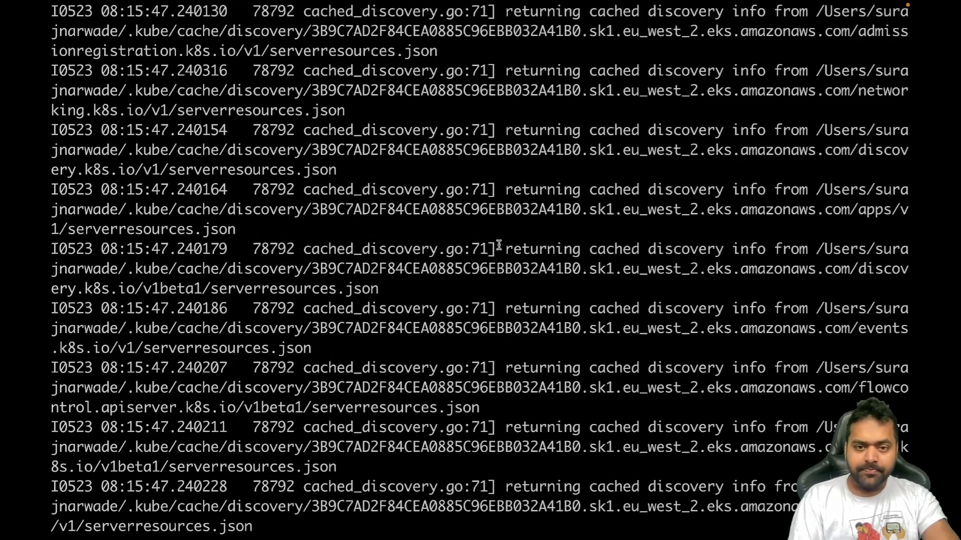
scroll(499, 244, up, 4)
scroll(499, 244, up, 2)
scroll(499, 244, up, 2)
scroll(499, 244, up, 4)
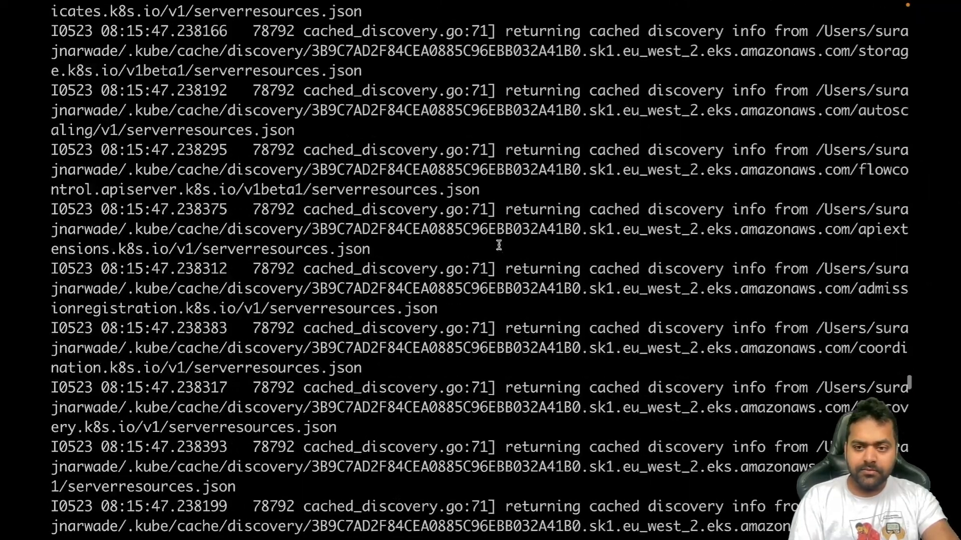
scroll(499, 244, up, 5)
scroll(499, 243, up, 2)
scroll(499, 244, up, 5)
scroll(499, 244, down, 1)
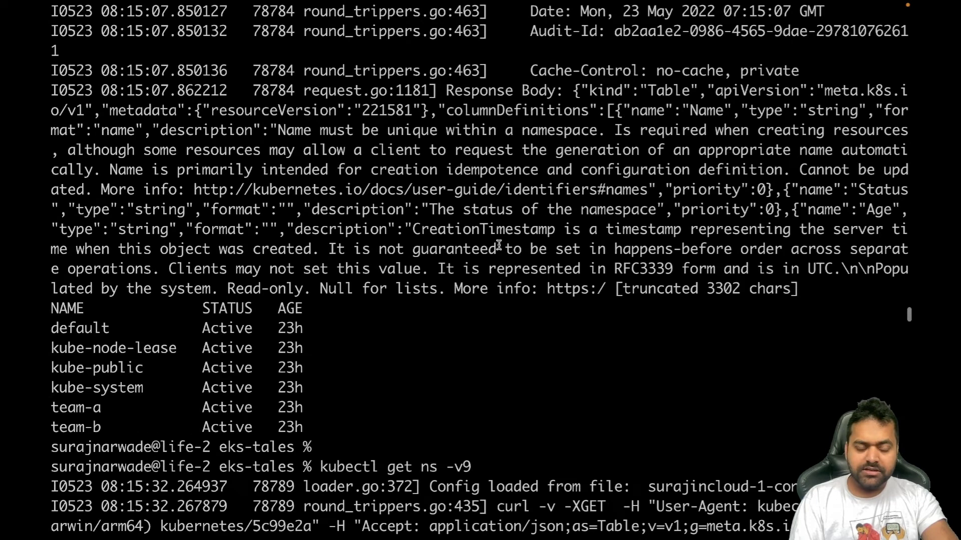
scroll(500, 245, down, 3)
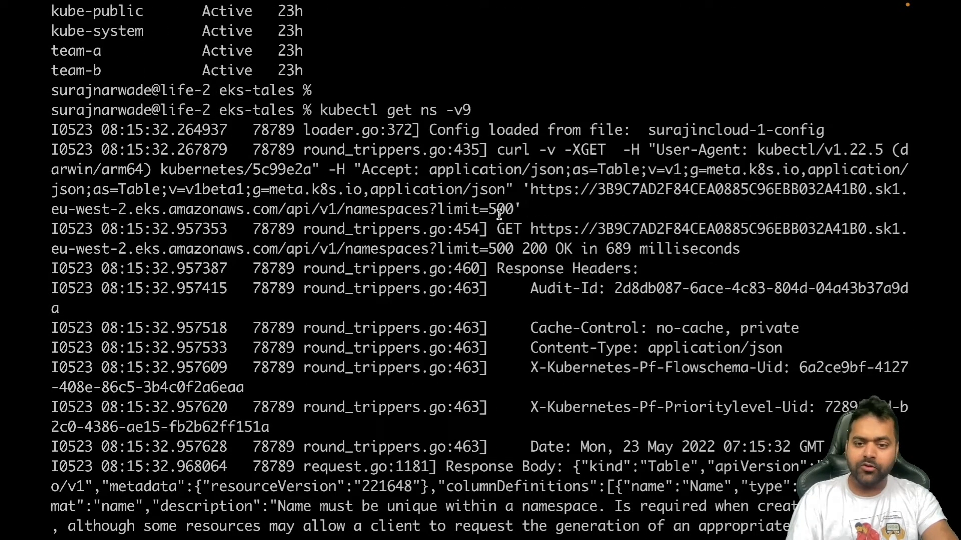
Rerun aws eks get-token for surajincloud-1 in eu-west-2 through jq to show the ExecCredential JSON.
key(ctrl+l)
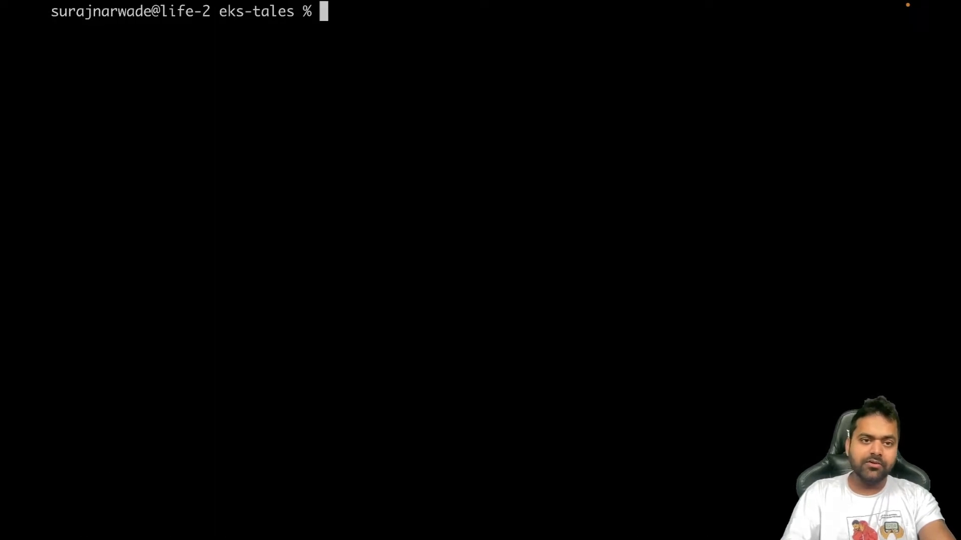
key(Up)
key(Up)
key(Up)
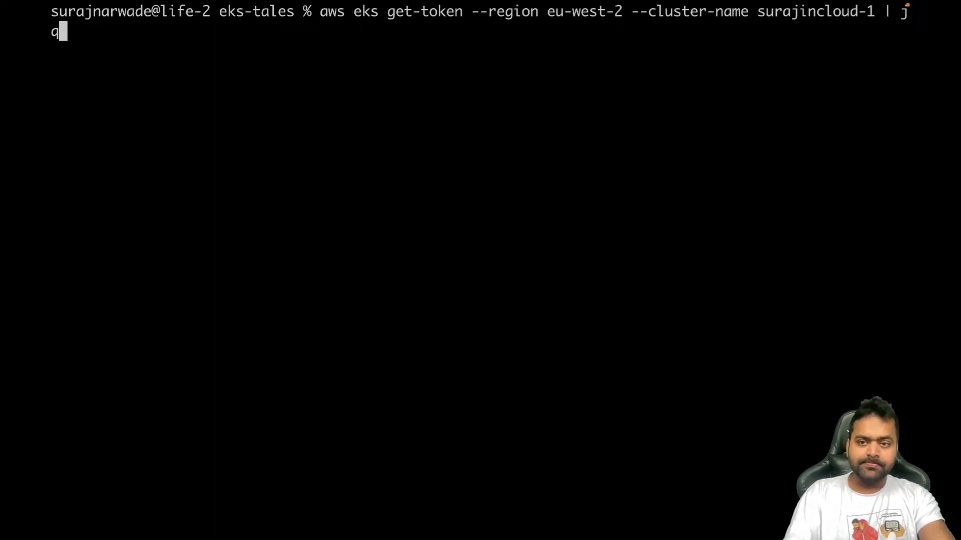
key(Return)
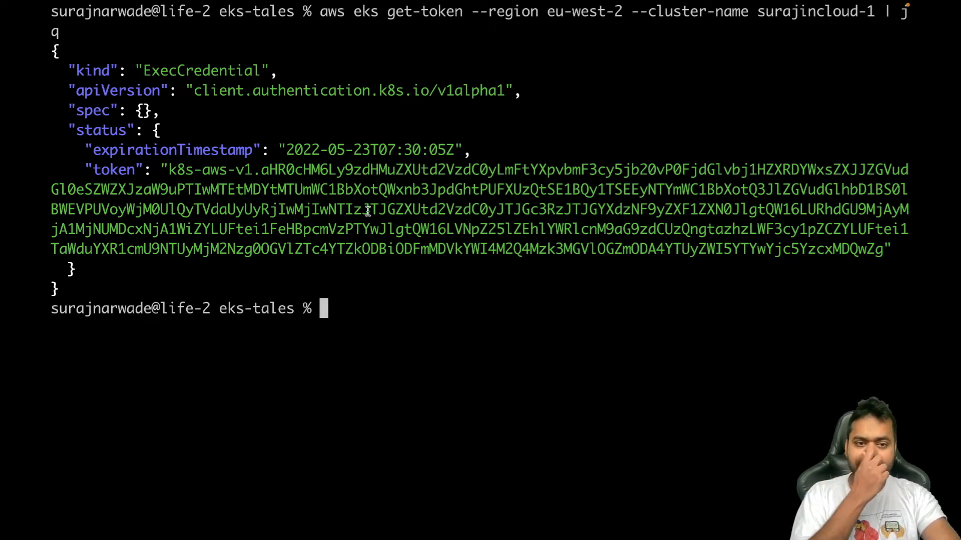
drag(261, 170, 784, 255)
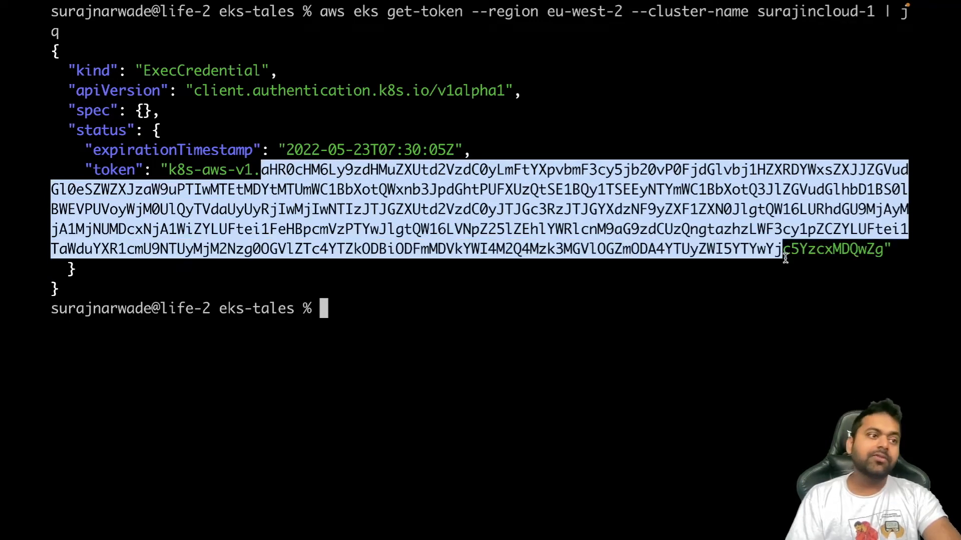
click(680, 237)
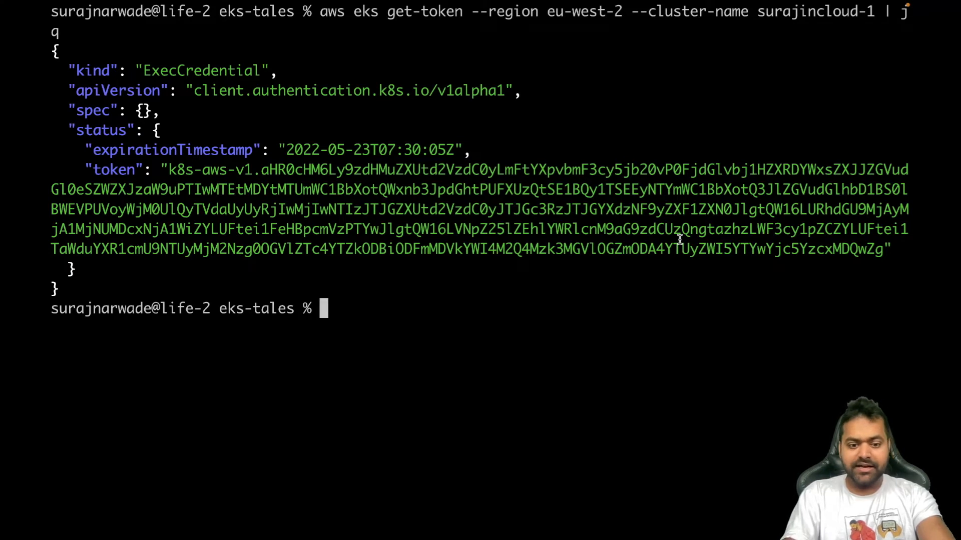
text(echo )
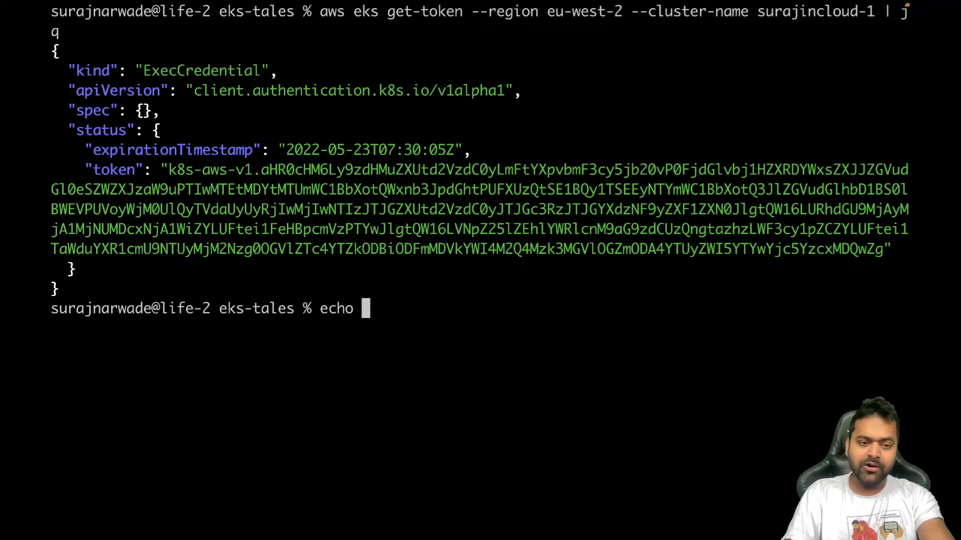
text("")
Copy the token's base64 portion after k8s-aws-v1. and paste it into echo "".
key(Left)
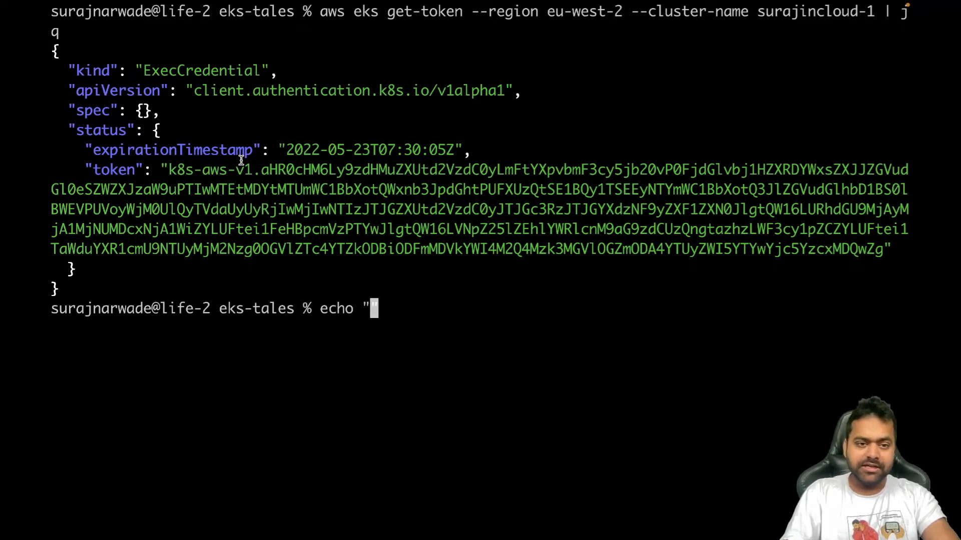
drag(259, 172, 882, 251)
key(super+c)
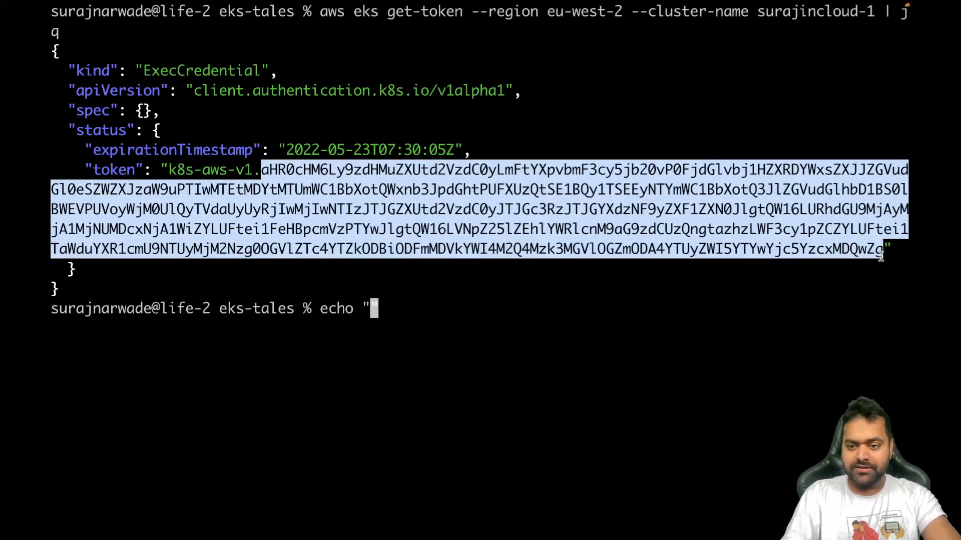
click(571, 337)
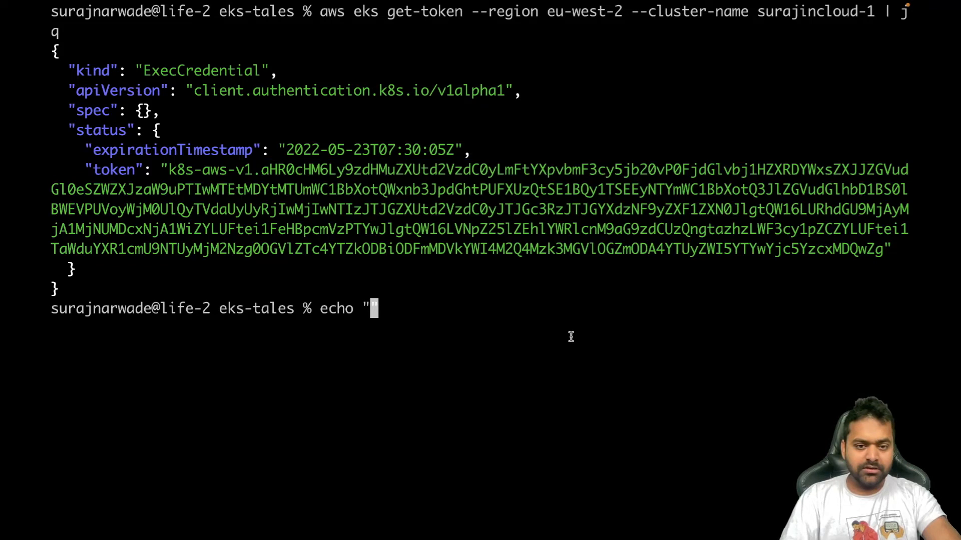
key(super+v)
text(")
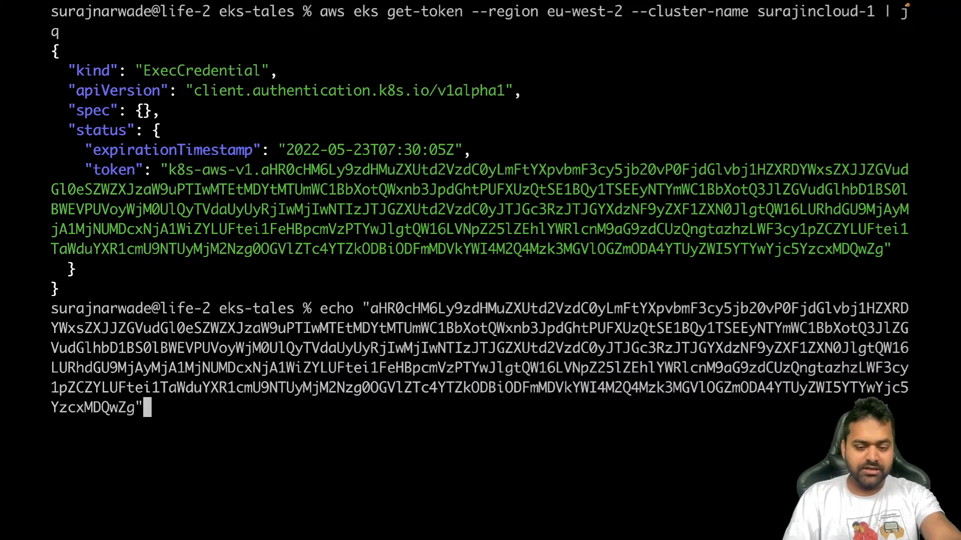
text( | base64 -d)
Decode the token with base64 -d and highlight the presigned sts.eu-west-2 GetCallerIdentity URL.
key(ctrl+l)
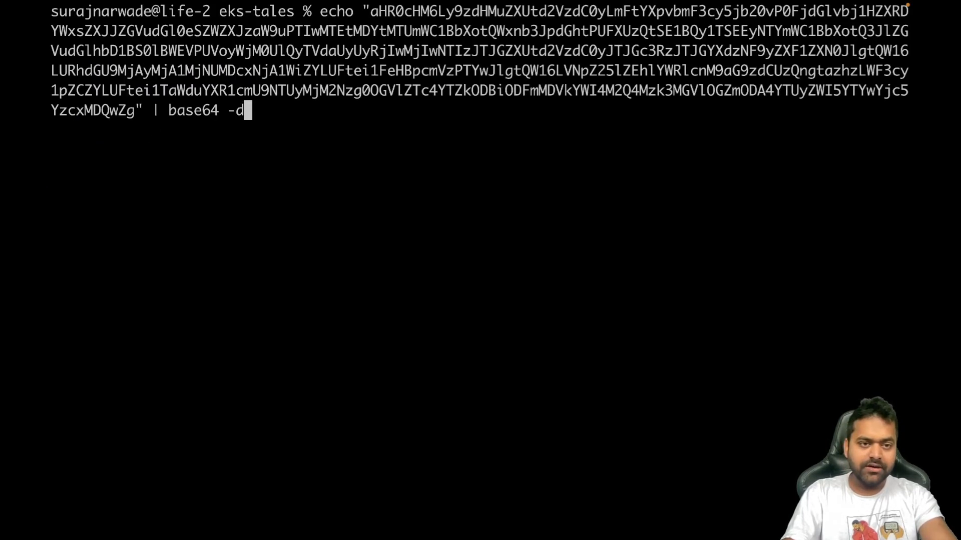
key(Return)
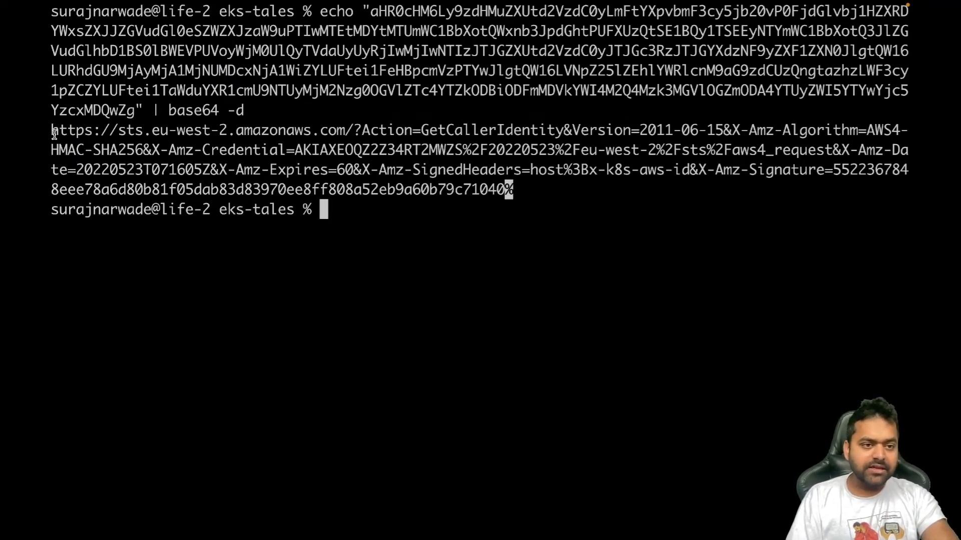
drag(49, 131, 242, 148)
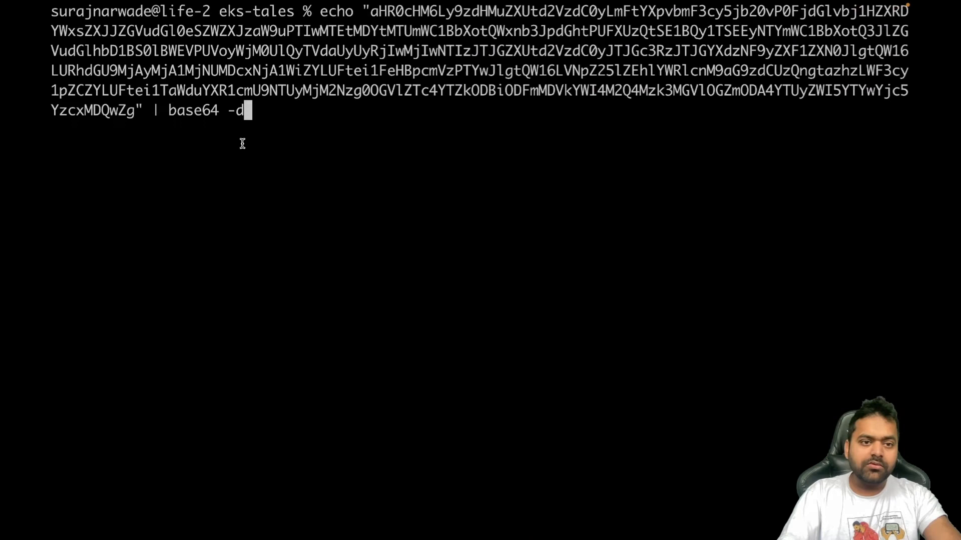
key(Return)
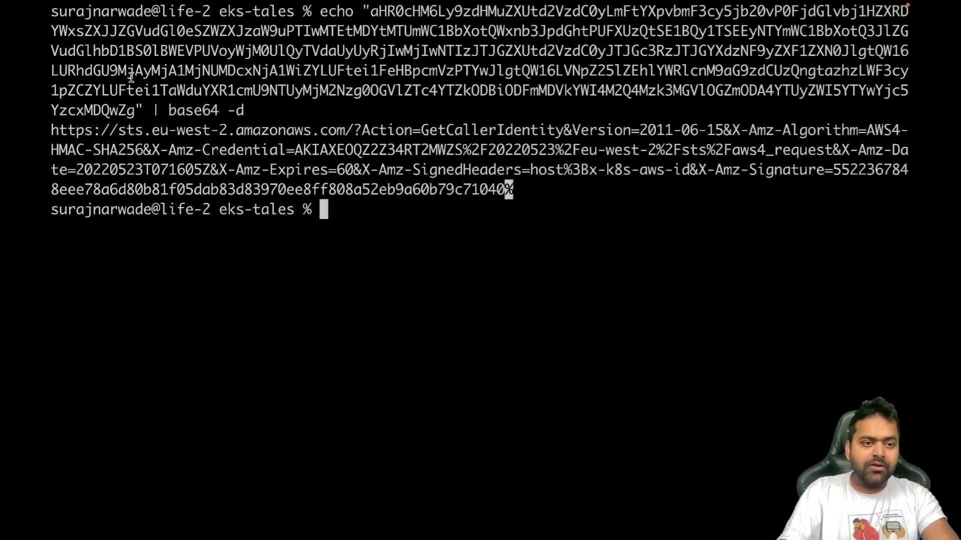
drag(50, 130, 466, 149)
click(412, 110)
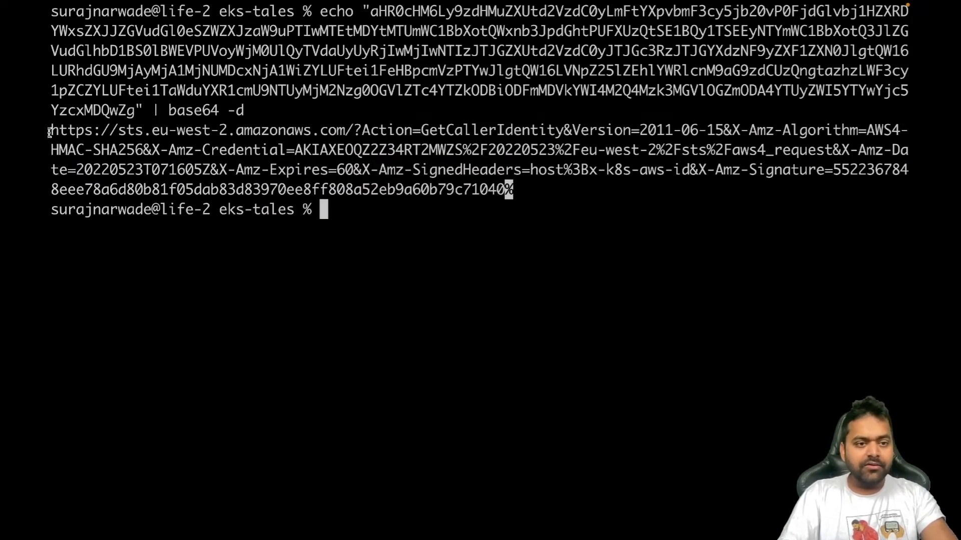
drag(50, 131, 507, 196)
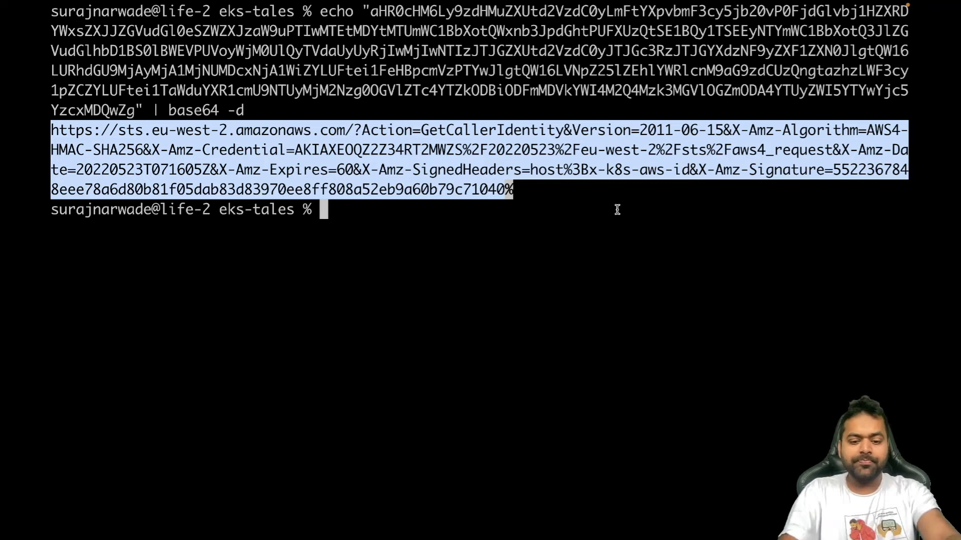
Run aws sts get-caller-identity, confirming the IAM user surajincloud, and review its JSON output.
click(593, 208)
text(aw)
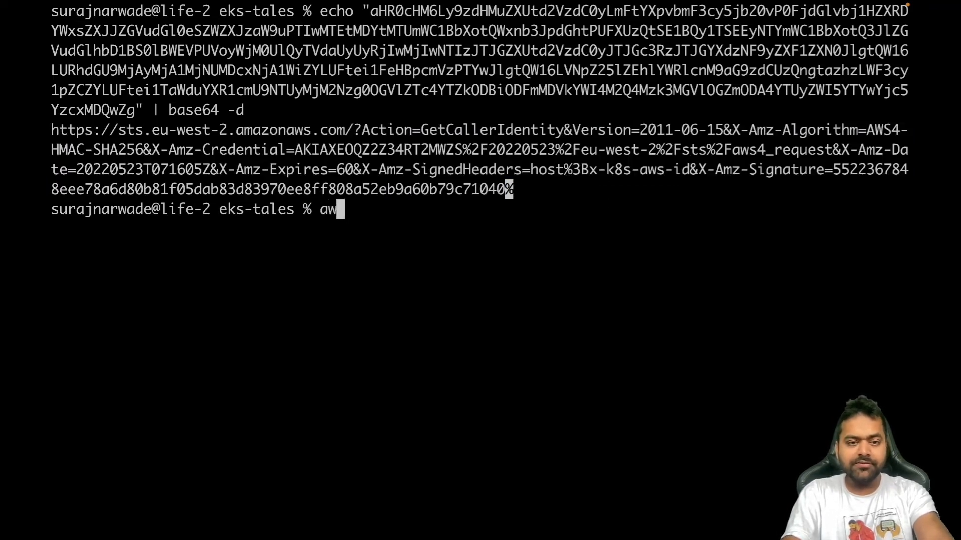
text(s sts get)
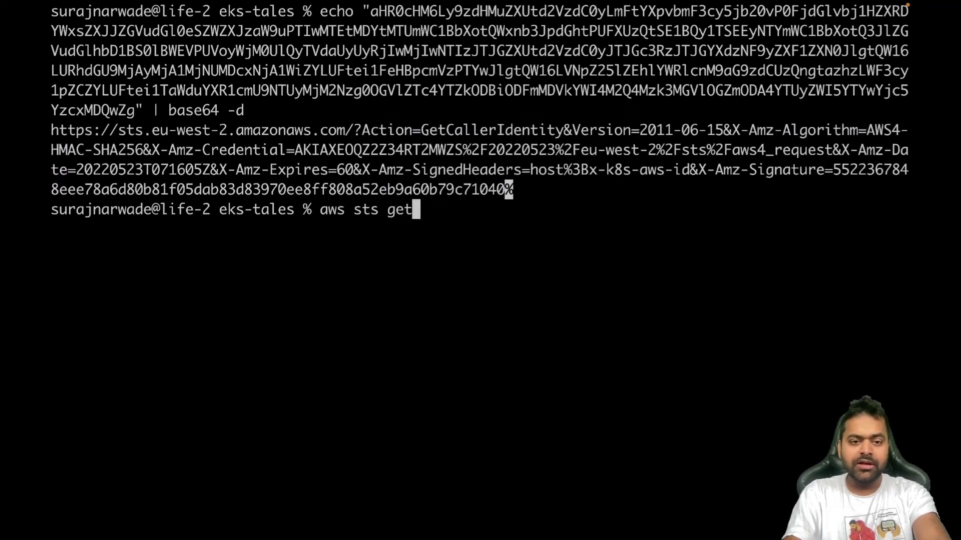
text(-caller-)
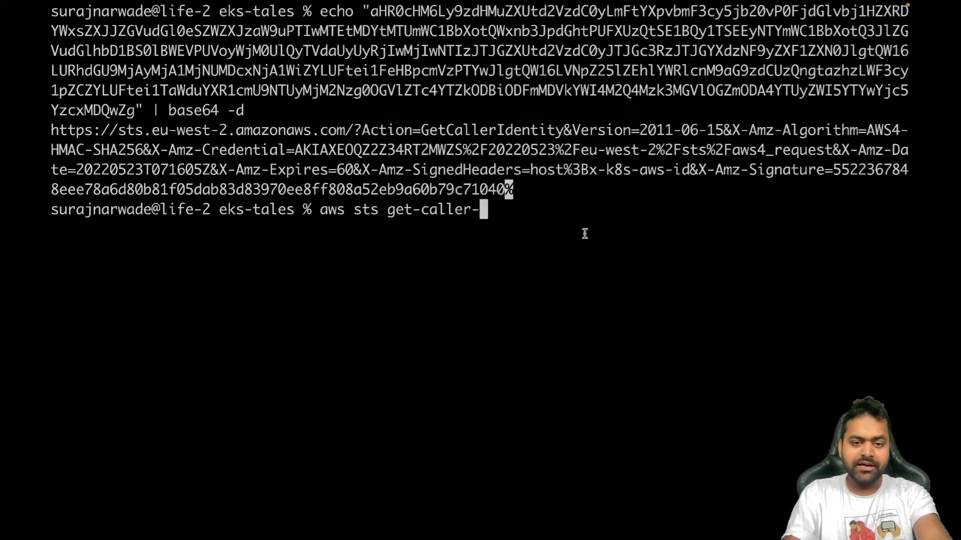
text(identity)
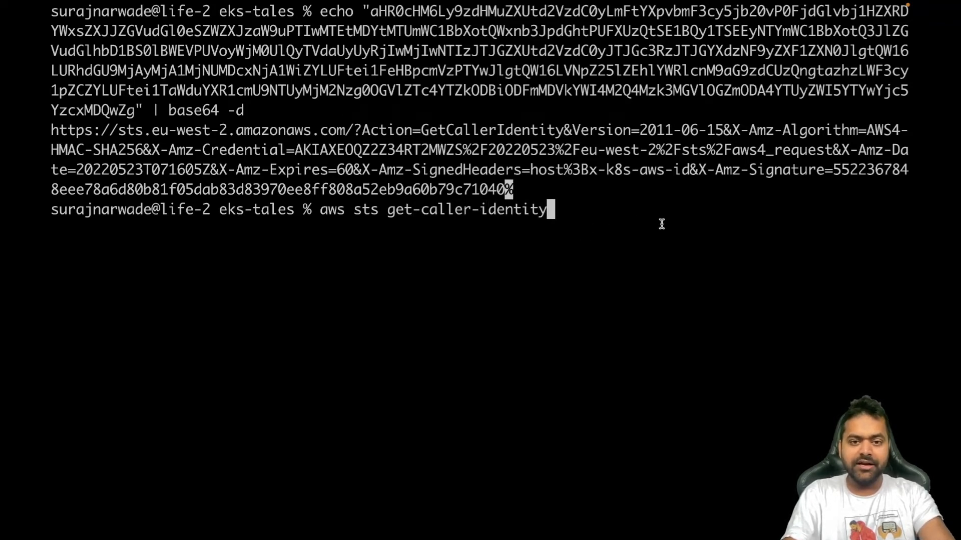
key(Return)
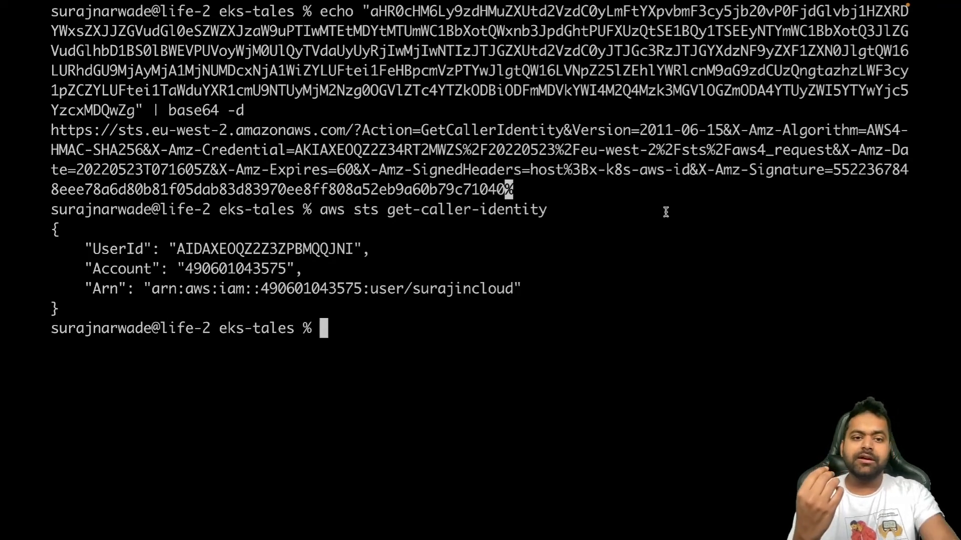
drag(530, 210, 428, 171)
click(428, 171)
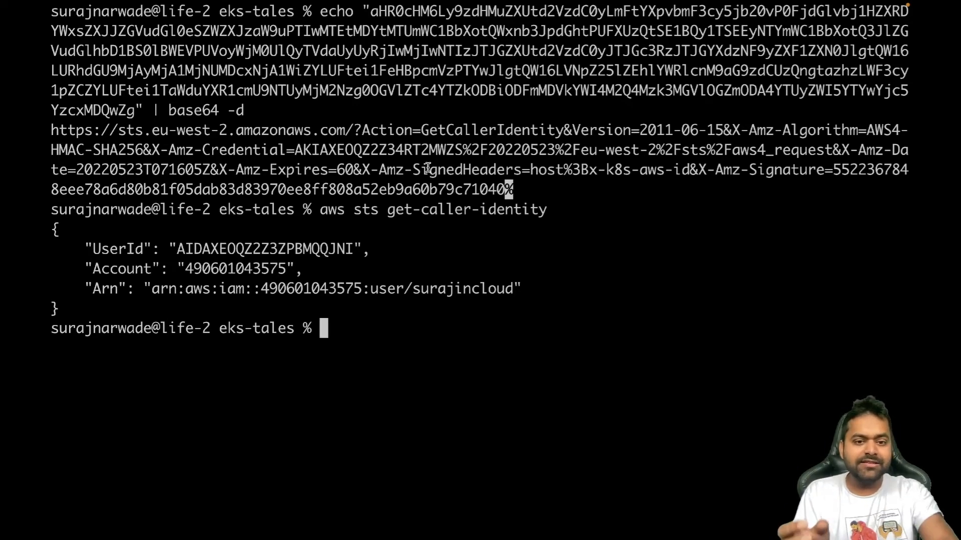
drag(257, 310, 152, 249)
click(152, 249)
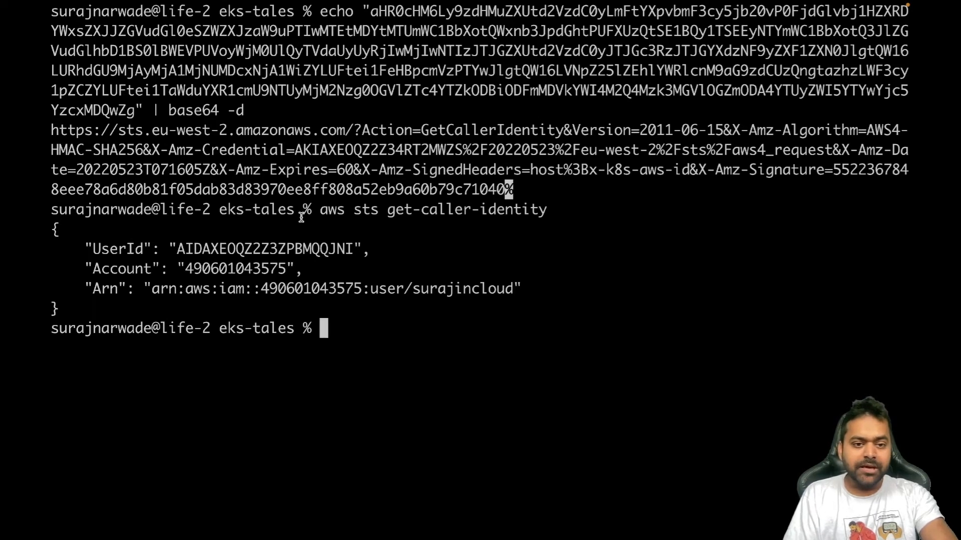
Compare the command with the presigned URL, then list namespaces and secrets and clear the screen.
drag(312, 209, 560, 209)
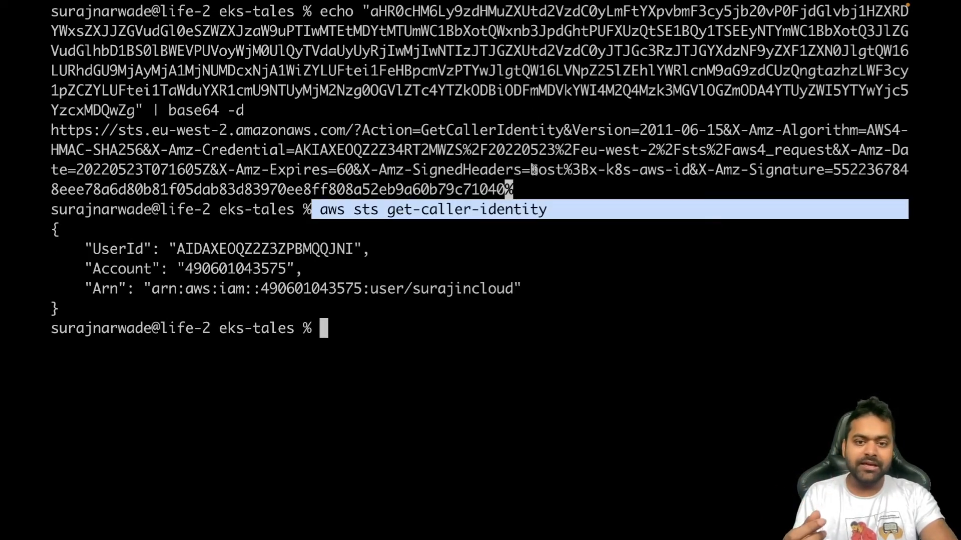
click(515, 185)
drag(515, 185, 239, 130)
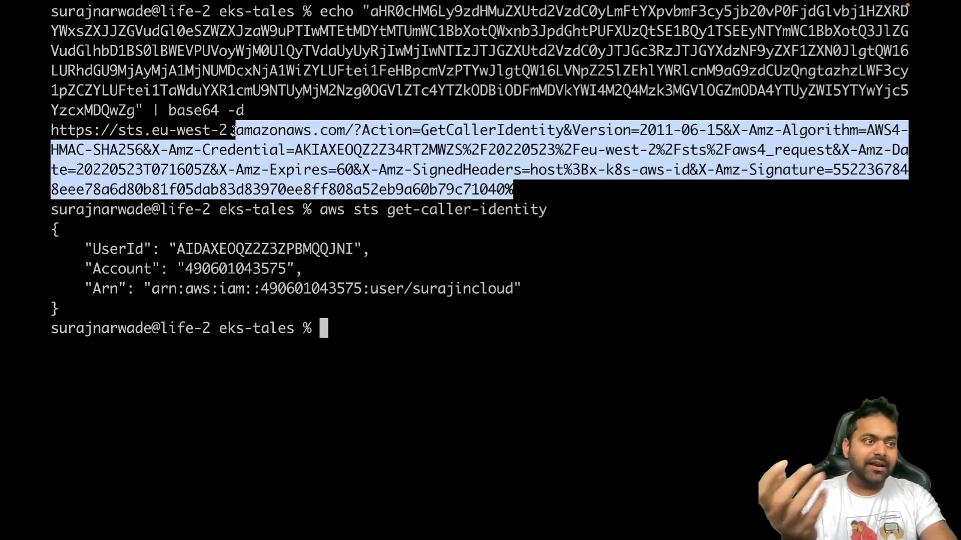
click(373, 249)
text(k)
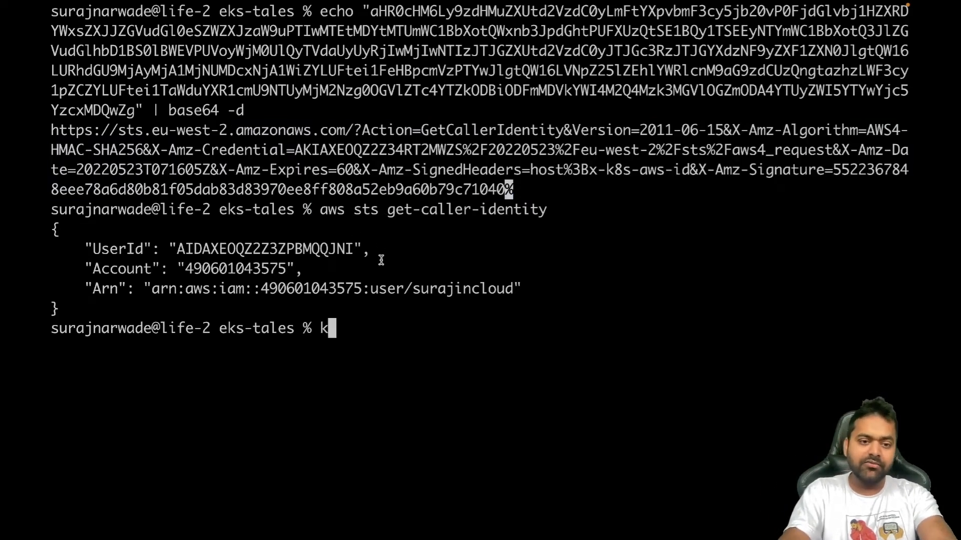
text(ubectl get ns)
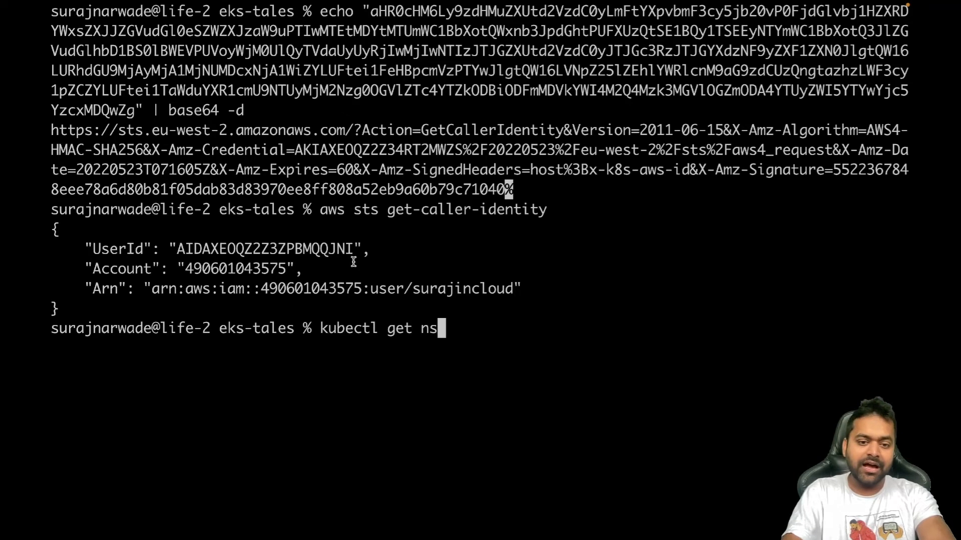
key(Return)
text(kubec)
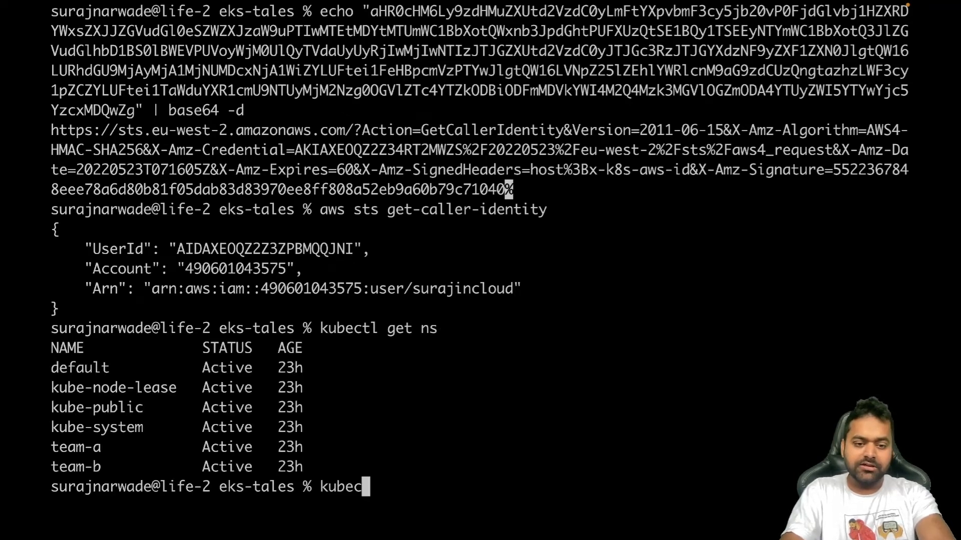
text(tl get sec)
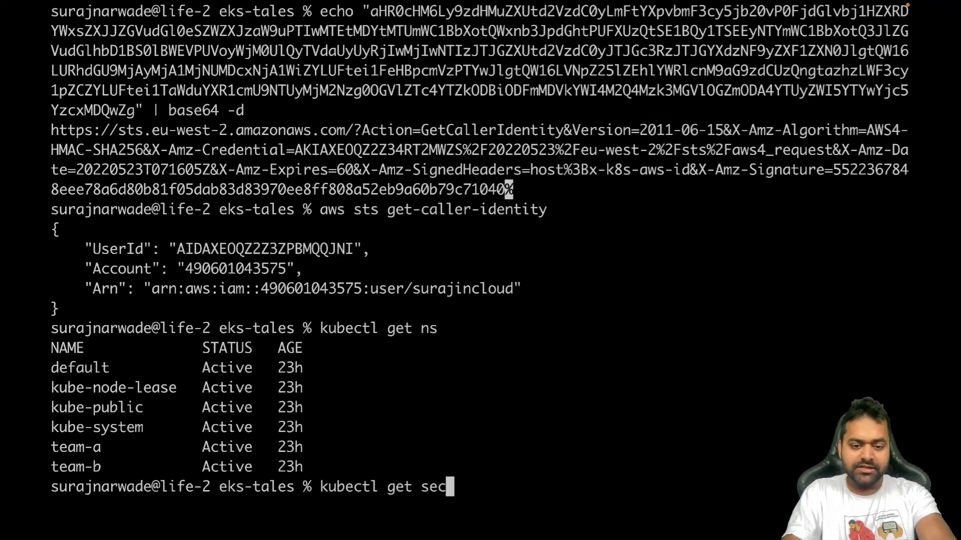
text(rets)
key(Return)
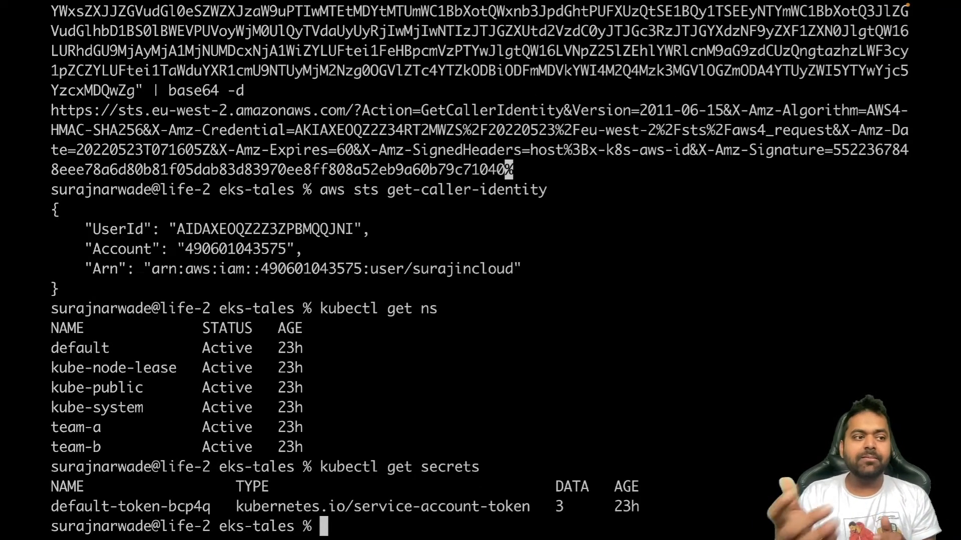
key(ctrl+l)
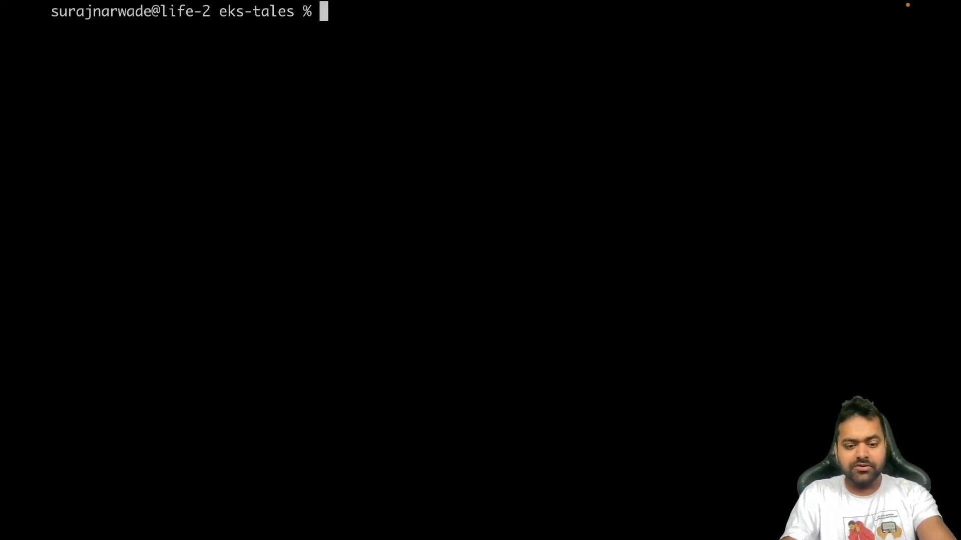
Recall the get-token | jq command via history search and review the ExecCredential JSON.
key(ctrl+r)
text(jq)
key(Return)
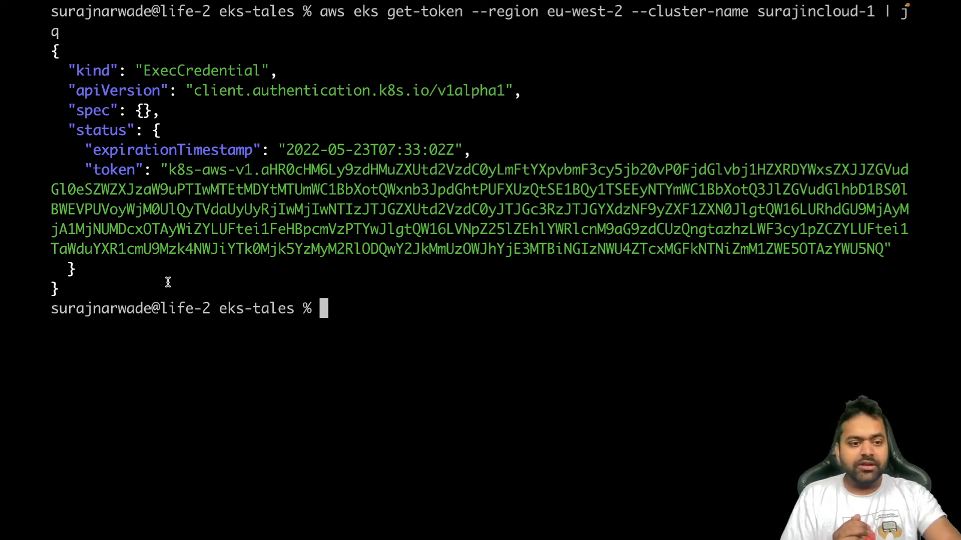
drag(100, 289, 61, 73)
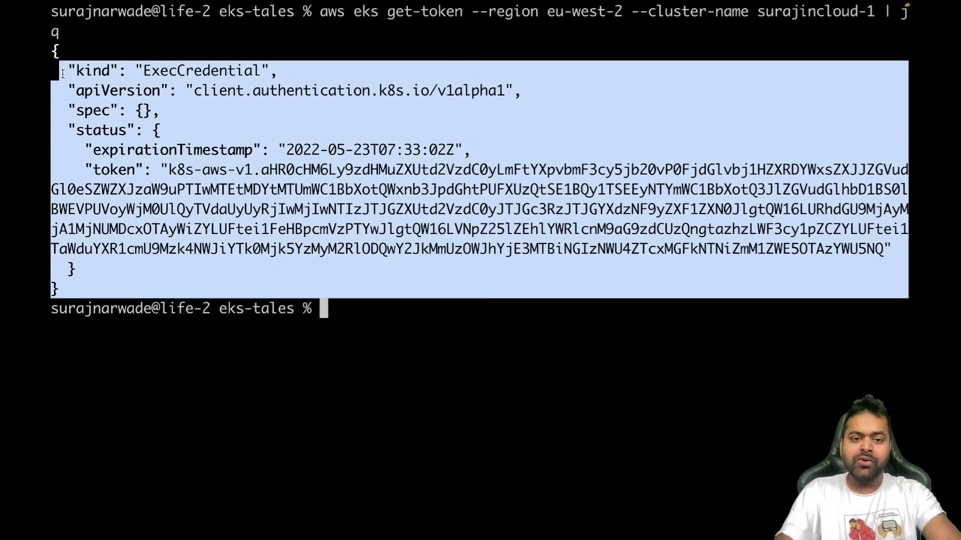
click(64, 154)
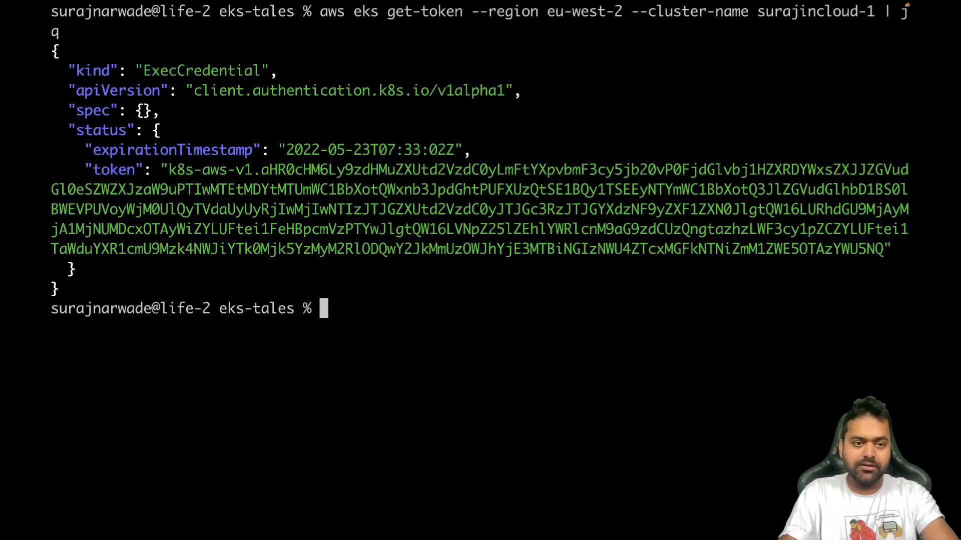
text(kubec)
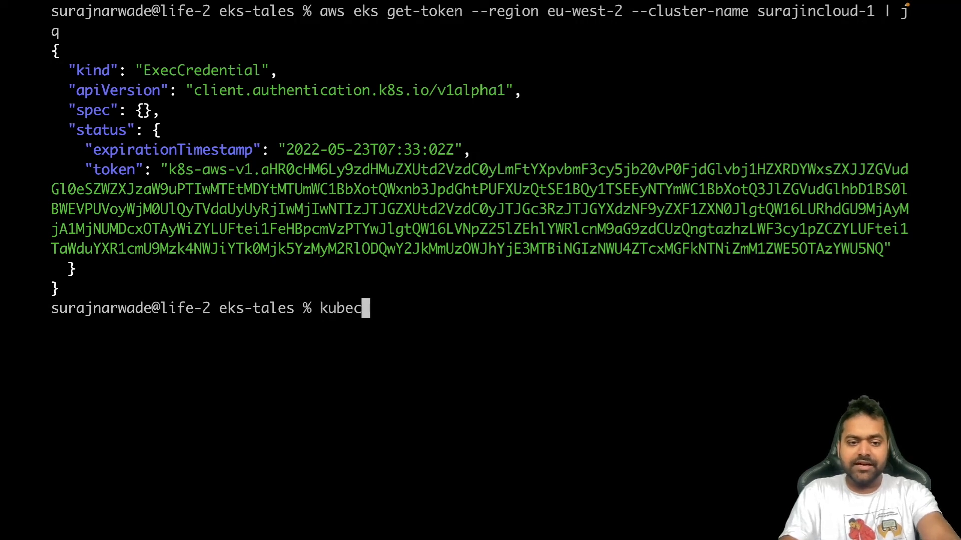
text(tl get ns)
List the six namespaces again, highlight the encoded token portion, and clear the screen.
key(Return)
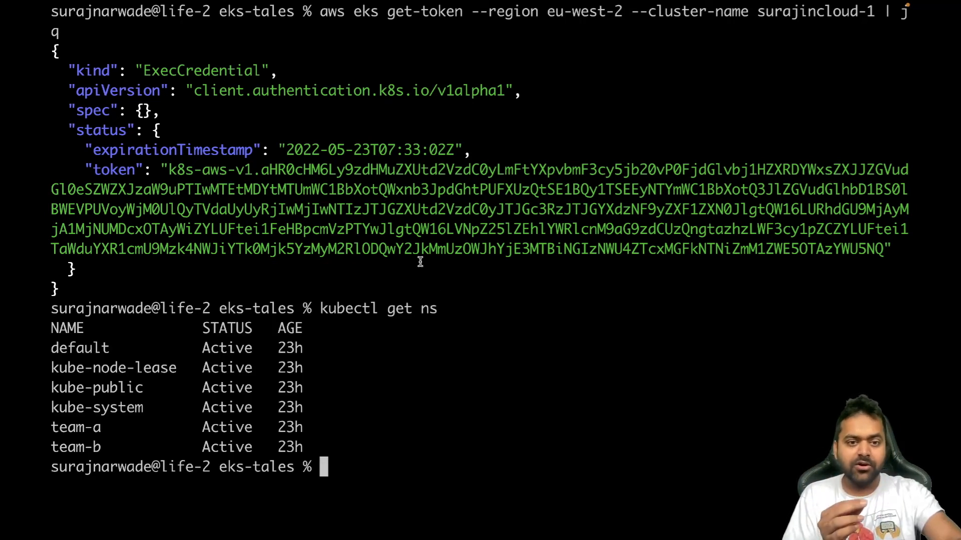
drag(262, 170, 323, 249)
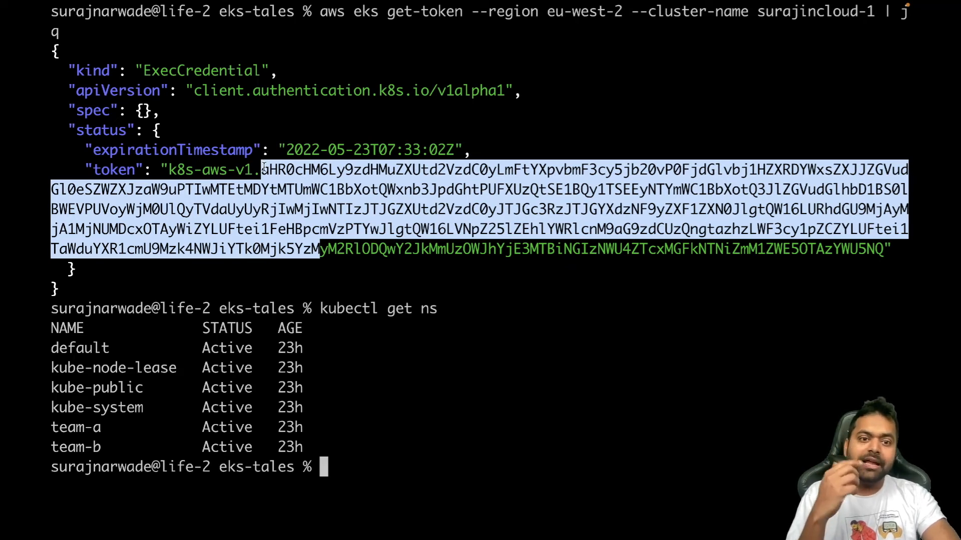
click(263, 169)
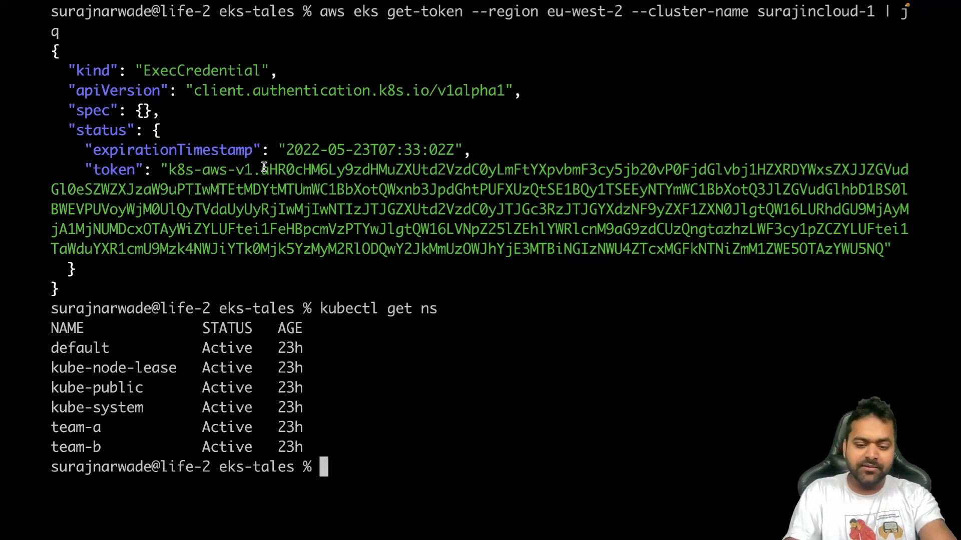
key(ctrl+l)
text(less )
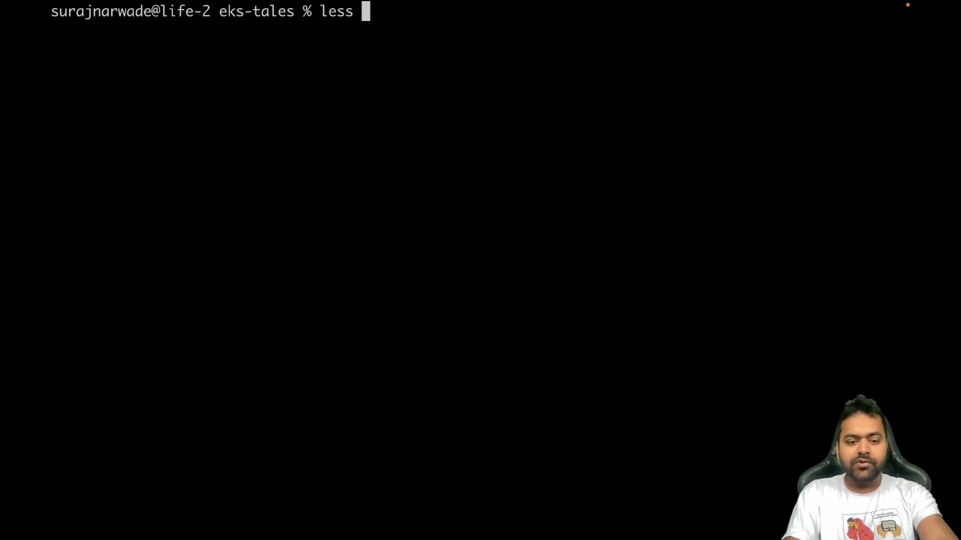
text(su)
Page through surajincloud-1-config in less down to the user exec section calling aws eks get-token.
key(Tab)
key(Return)
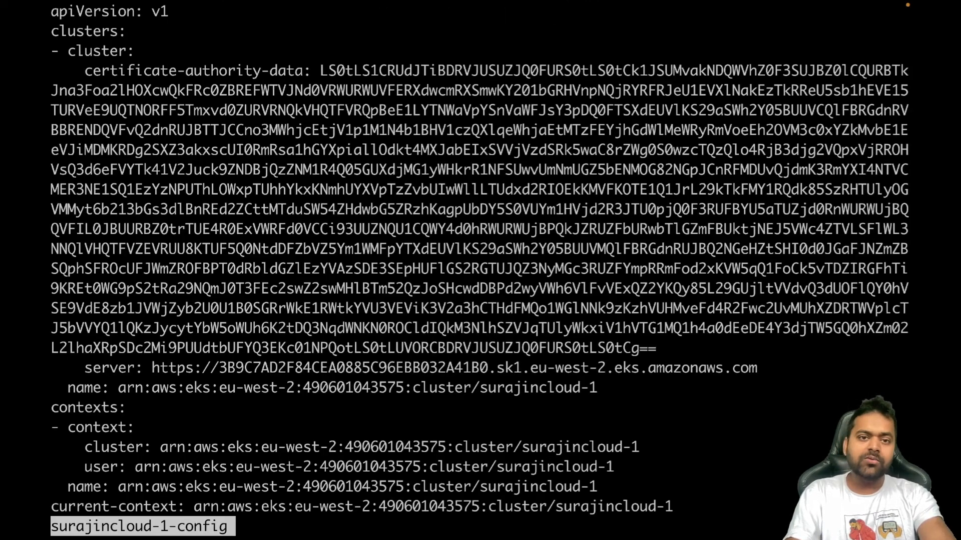
key(Down)
key(Down)
key(Down)
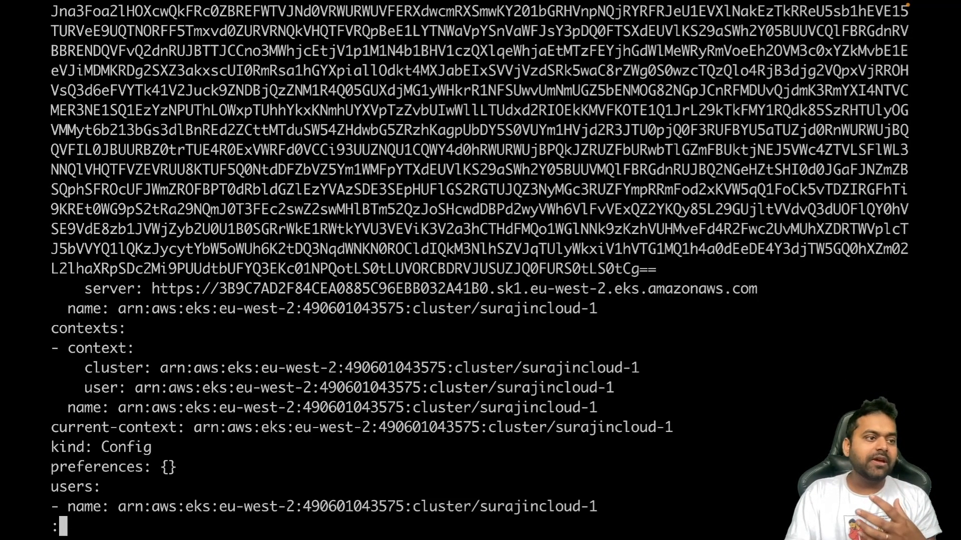
key(Down)
key(Down)
key(Down)
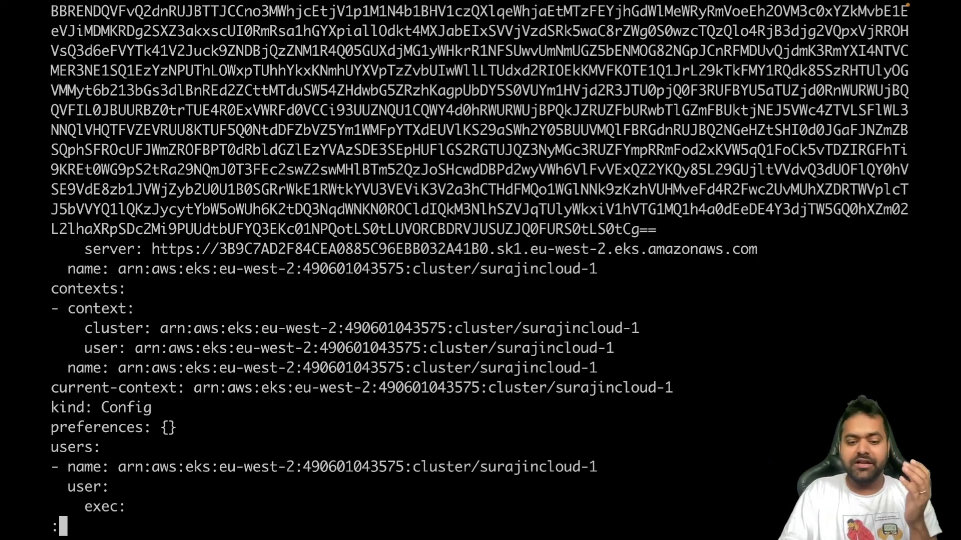
key(Down)
key(Down)
key(Down)
key(Down)
key(Down)
key(Down)
key(Down)
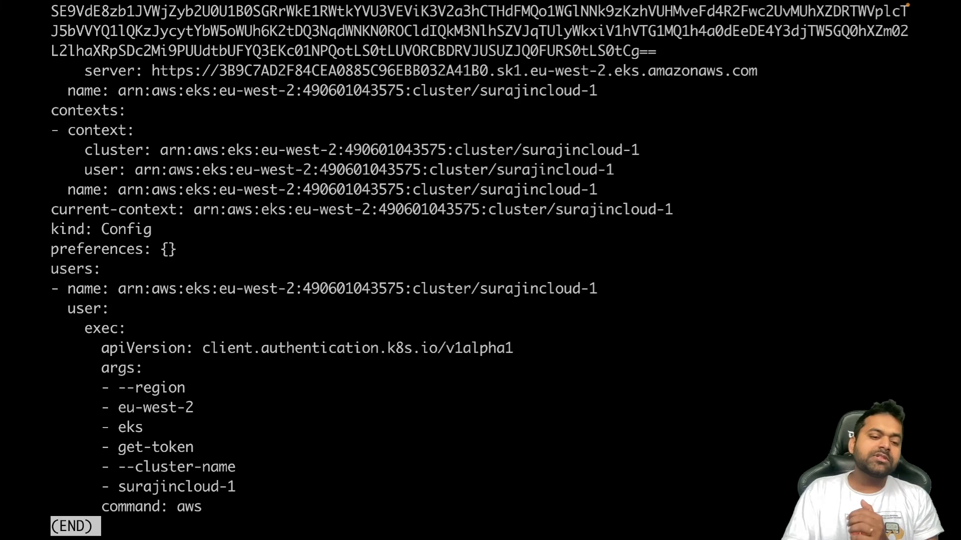